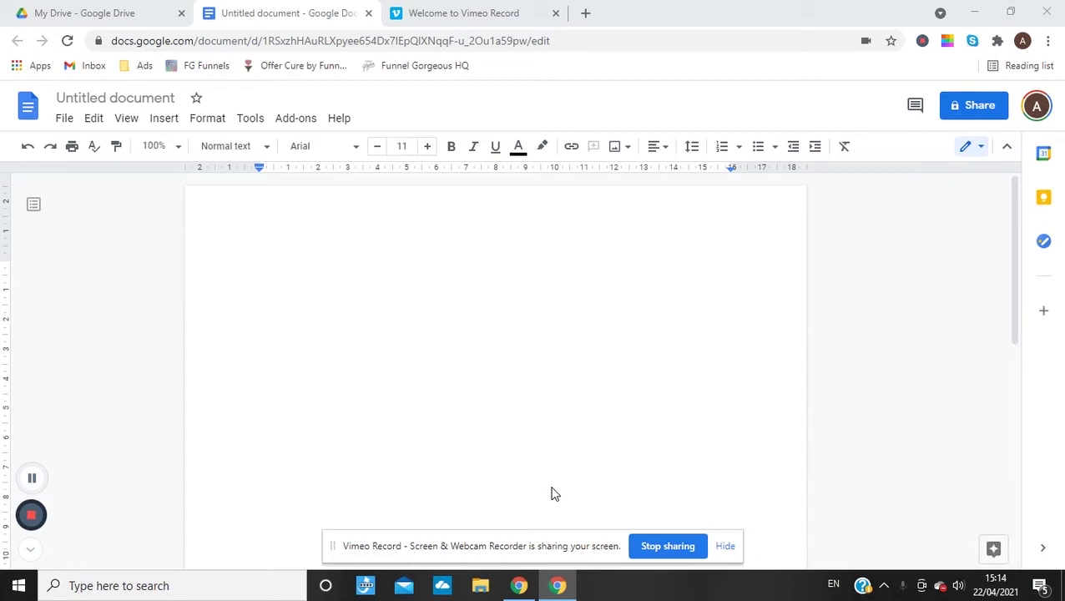
Step: Set the first line of the empty document to right alignment
click(593, 299)
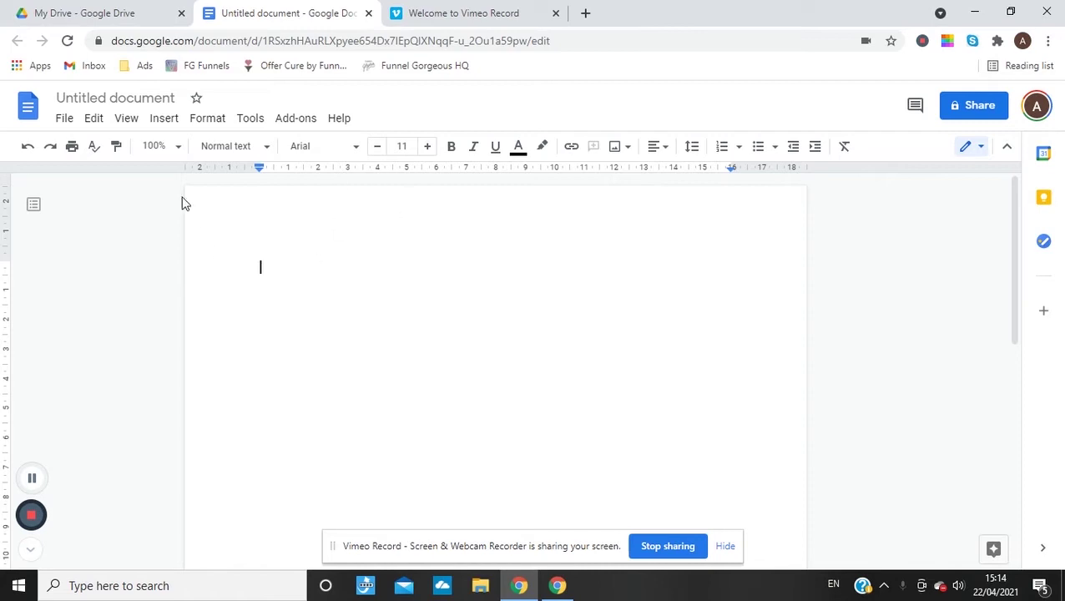
click(91, 120)
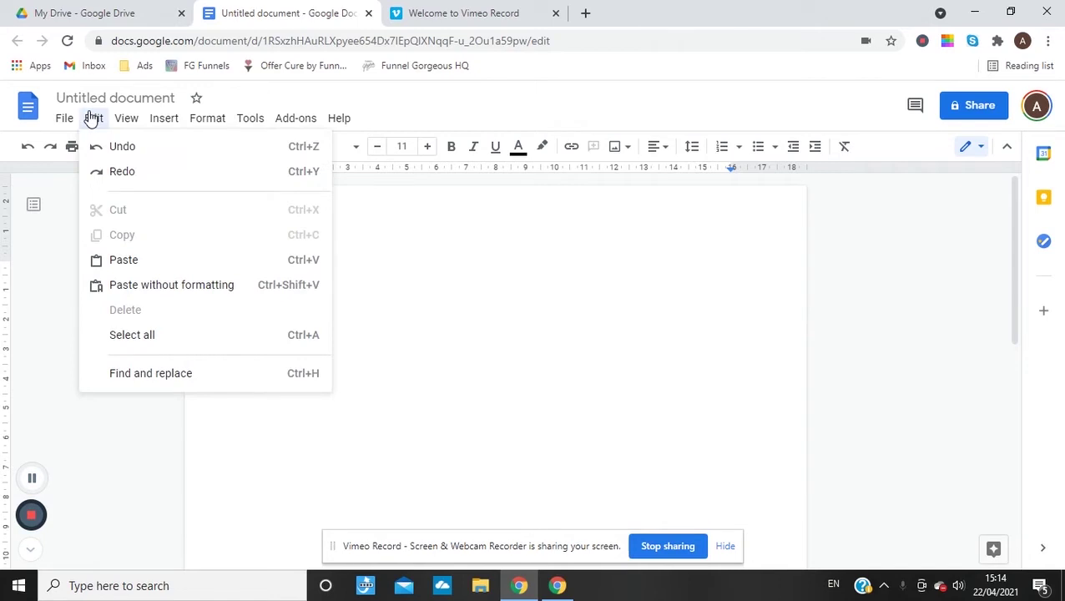
click(52, 119)
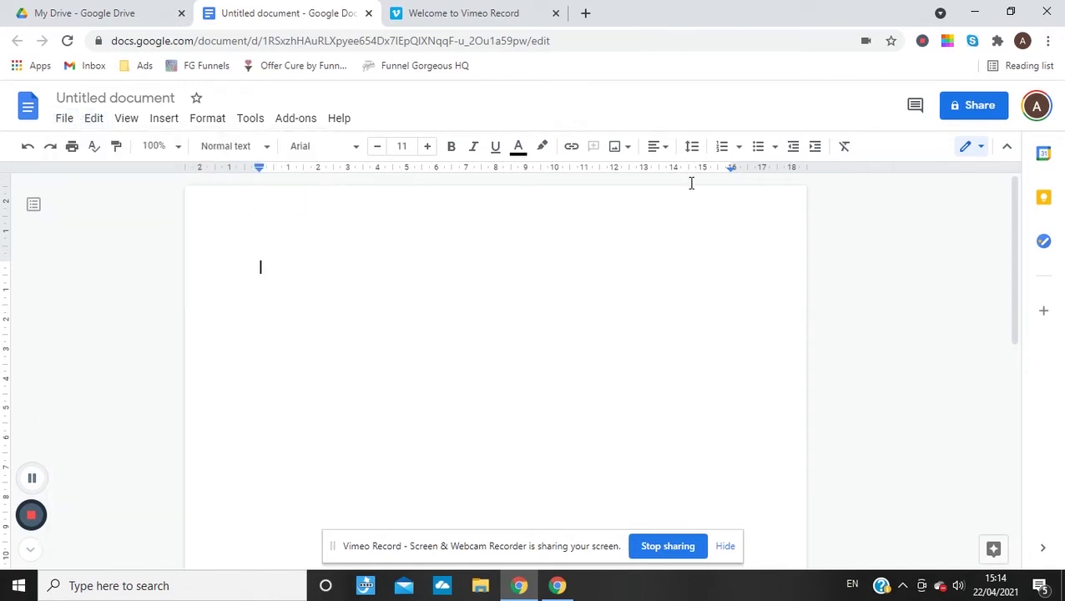
click(668, 150)
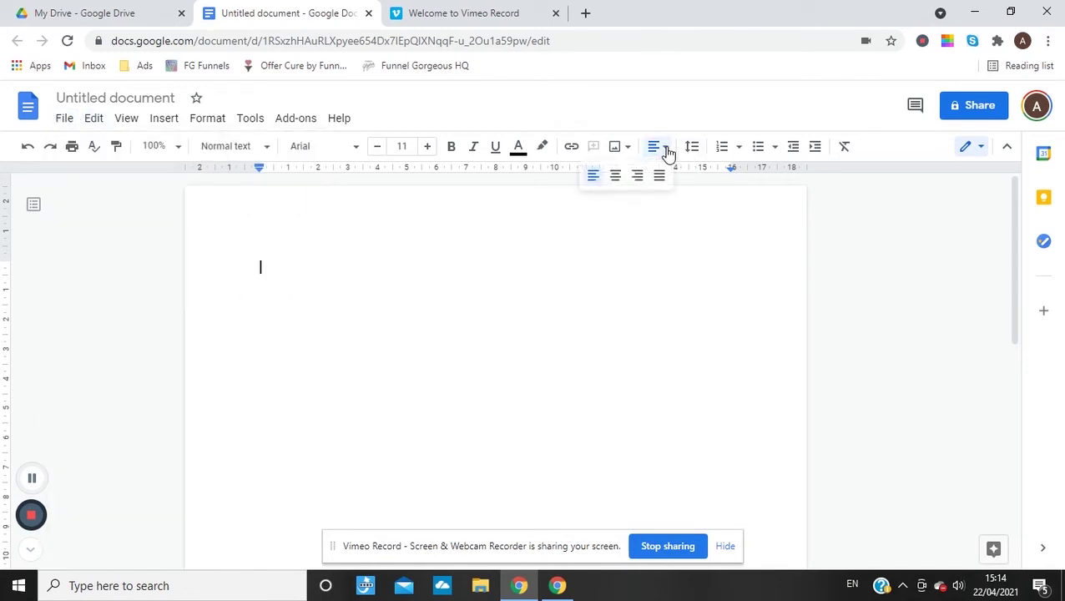
click(632, 177)
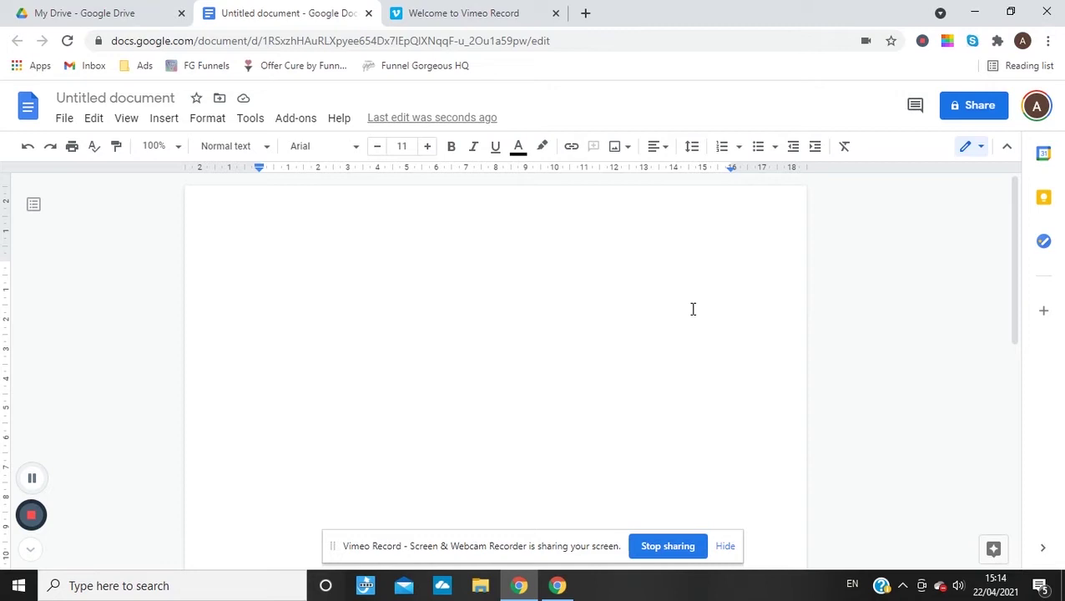
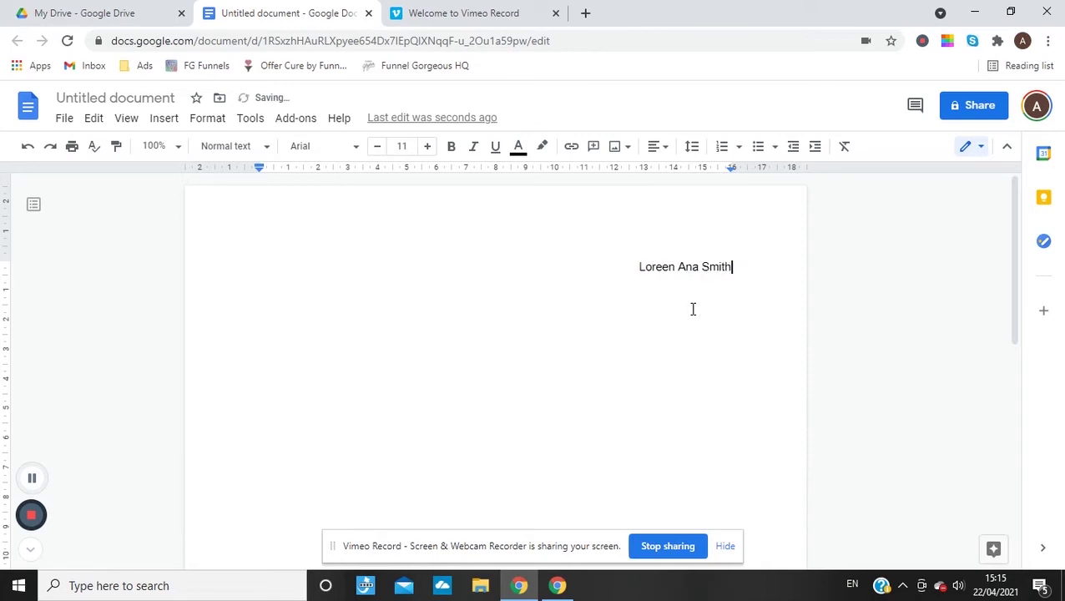
Step: Type the sender's name and postal address on separate right-aligned lines
key(Return)
text(12 Road Street)
key(Return)
text(London)
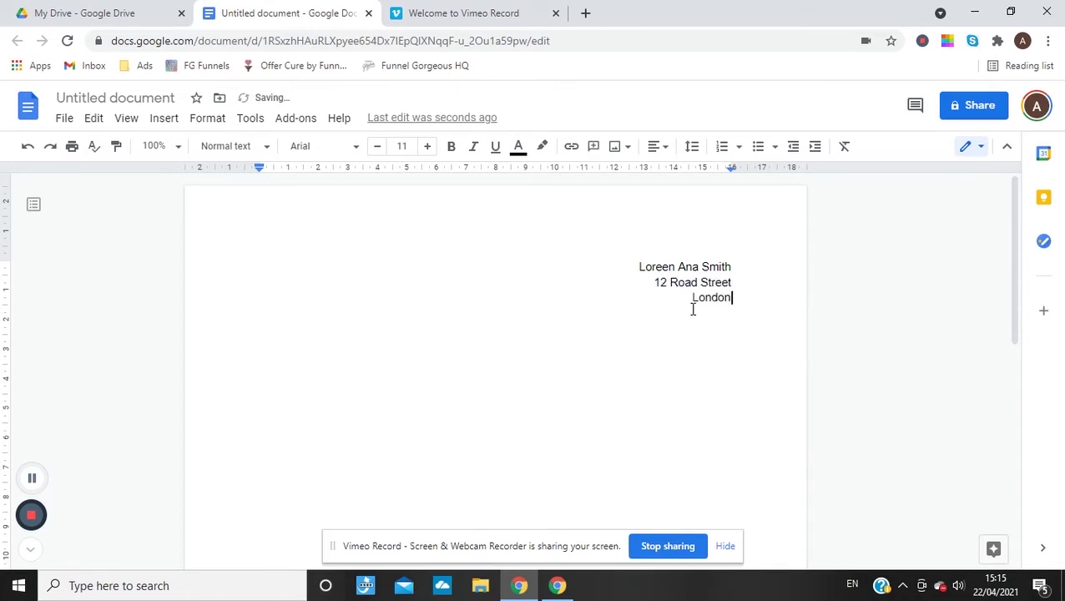
key(Return)
text(SW12 3FF)
key(Return)
Step: Discard the started country line, leave a blank line, and add the date 22 April 2021
text(Unit)
key(BackSpace)
key(BackSpace)
key(BackSpace)
text(K)
key(BackSpace)
key(BackSpace)
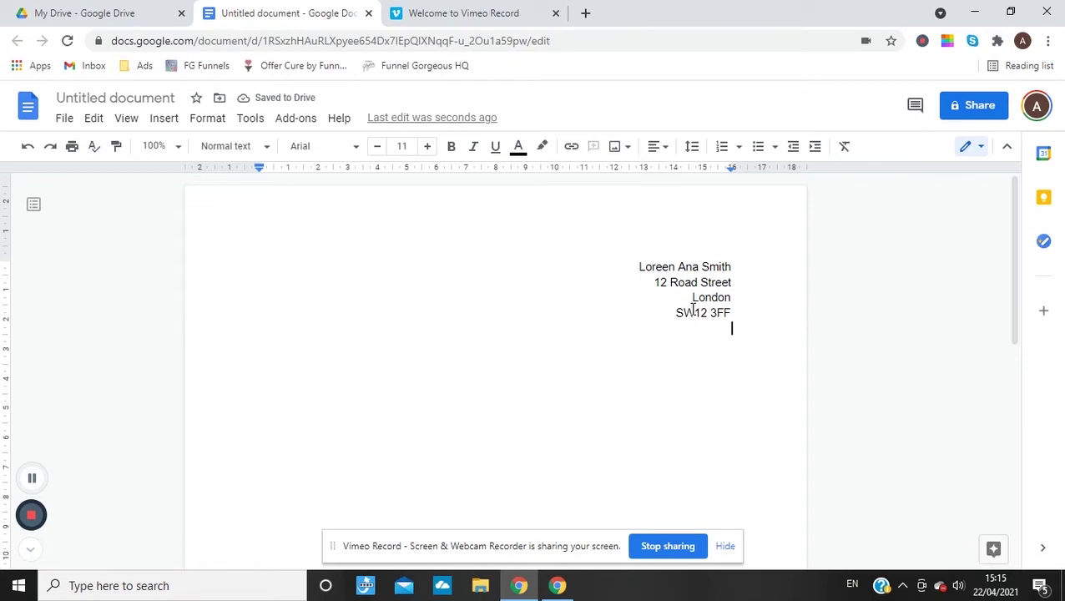
key(Return)
text(22 April 2)
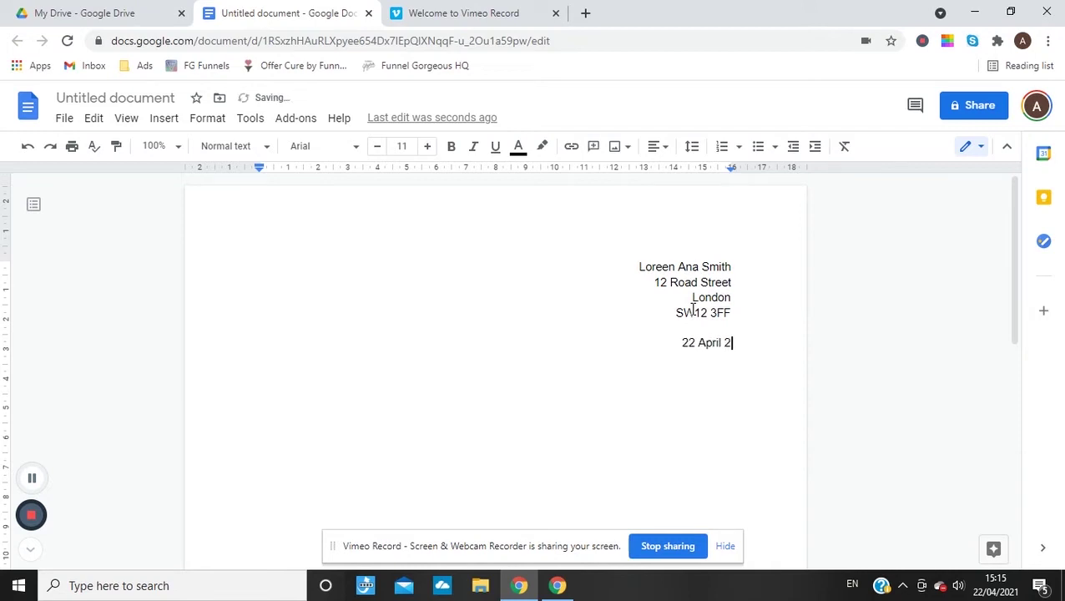
text(021)
key(Return)
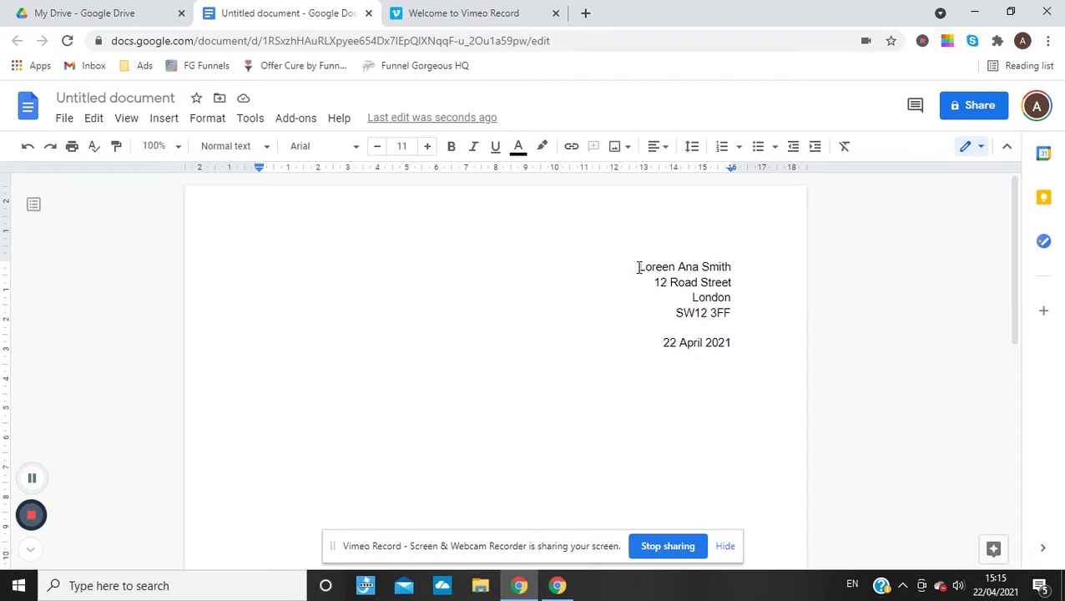
Step: Left-align the line below the date and type 'Dear Sir/Madam,'
drag(639, 267, 735, 368)
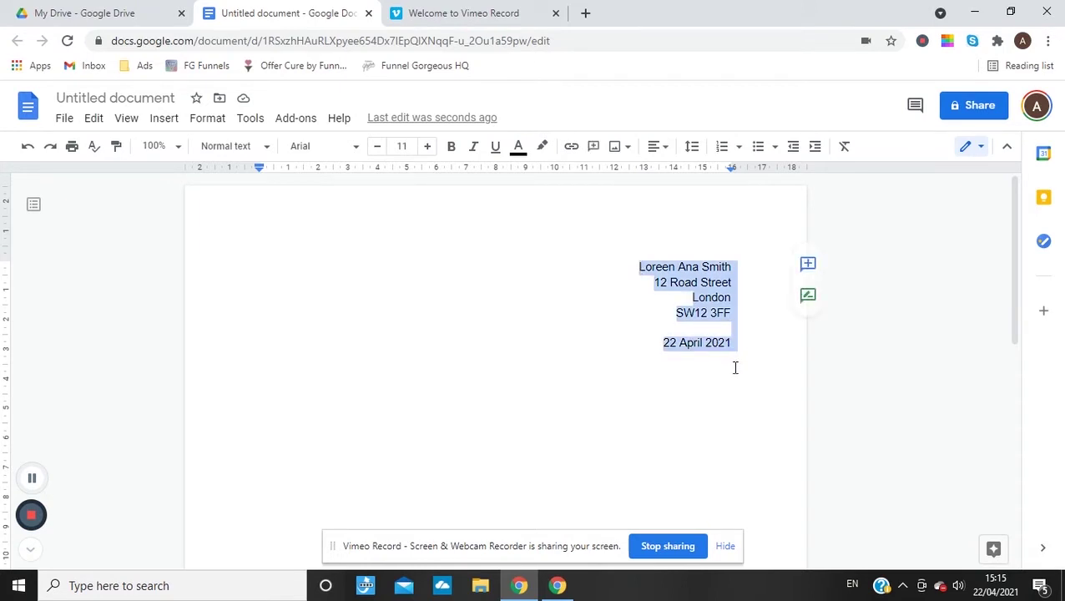
click(735, 366)
click(654, 146)
click(591, 175)
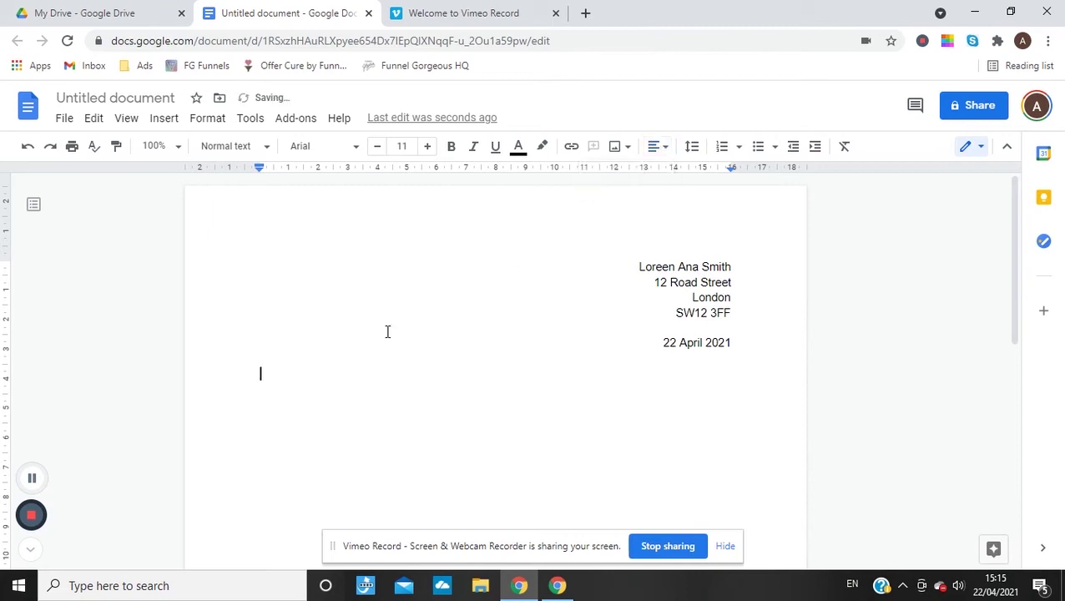
text(Dear Sir/Madam,)
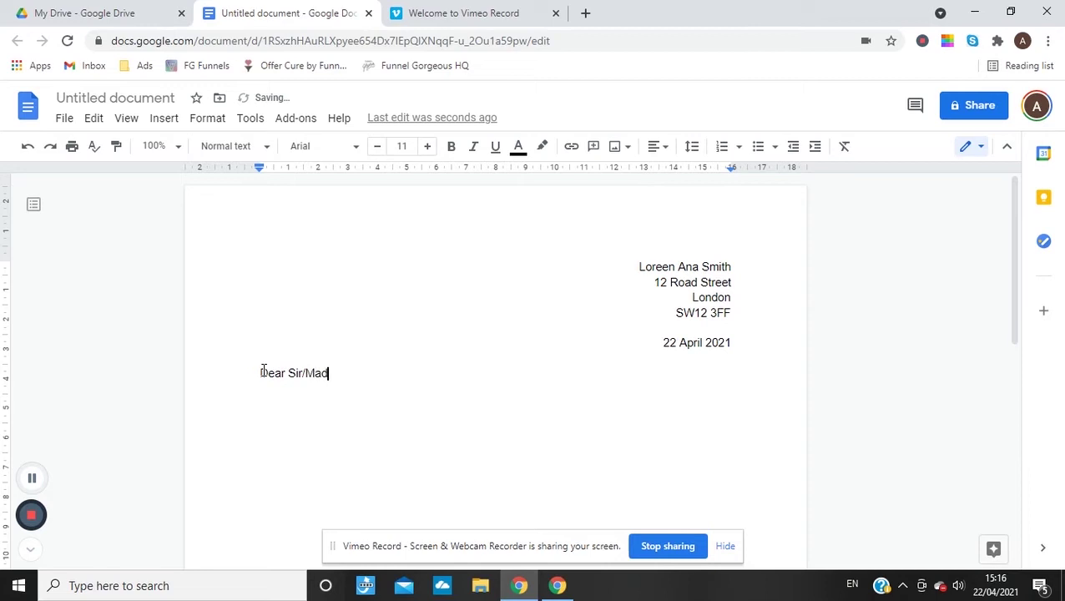
key(Return)
key(Return)
Step: Add blank lines between the date and salutation and above the sender's address
click(259, 372)
key(Return)
key(Return)
key(Return)
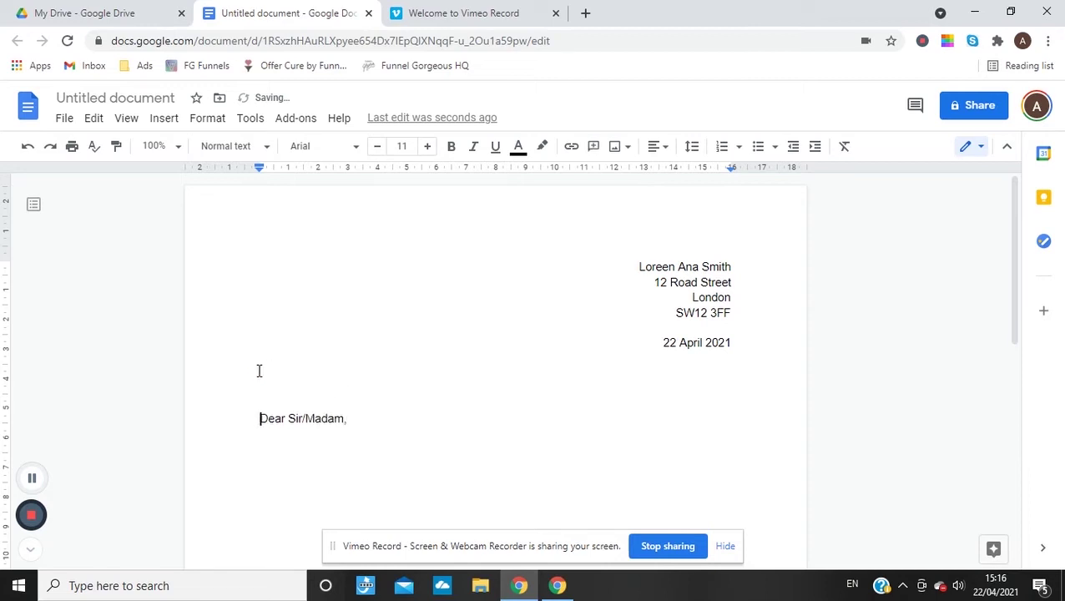
click(265, 360)
key(Return)
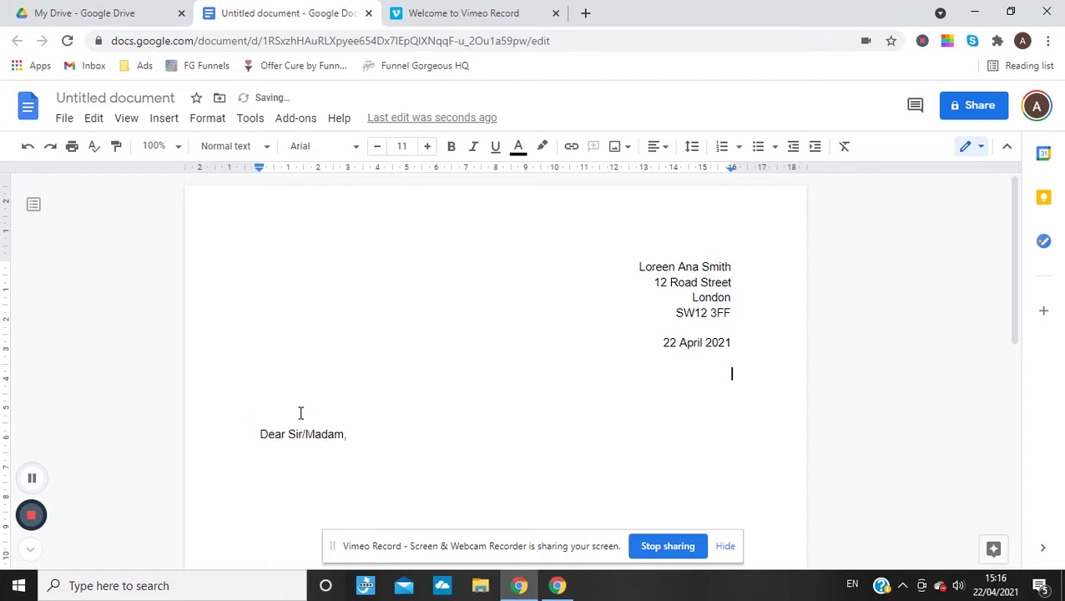
key(ctrl+Home)
click(338, 380)
click(633, 269)
key(Return)
key(Return)
key(Return)
key(Return)
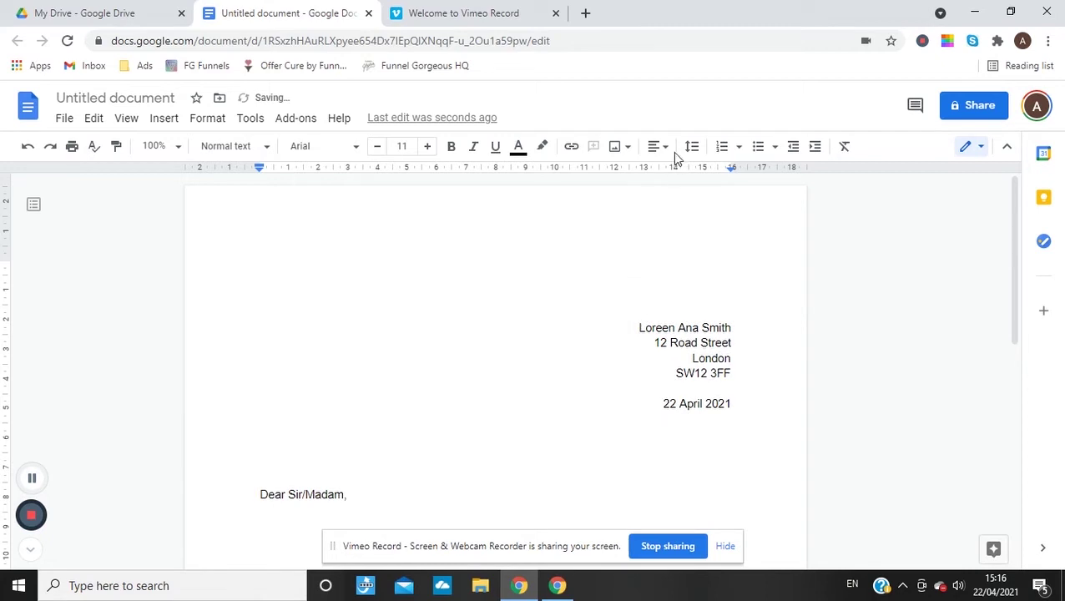
Step: Left-align the top line and type 'To Whom It May Concern' and 'UK Visas and Immigration'
click(665, 146)
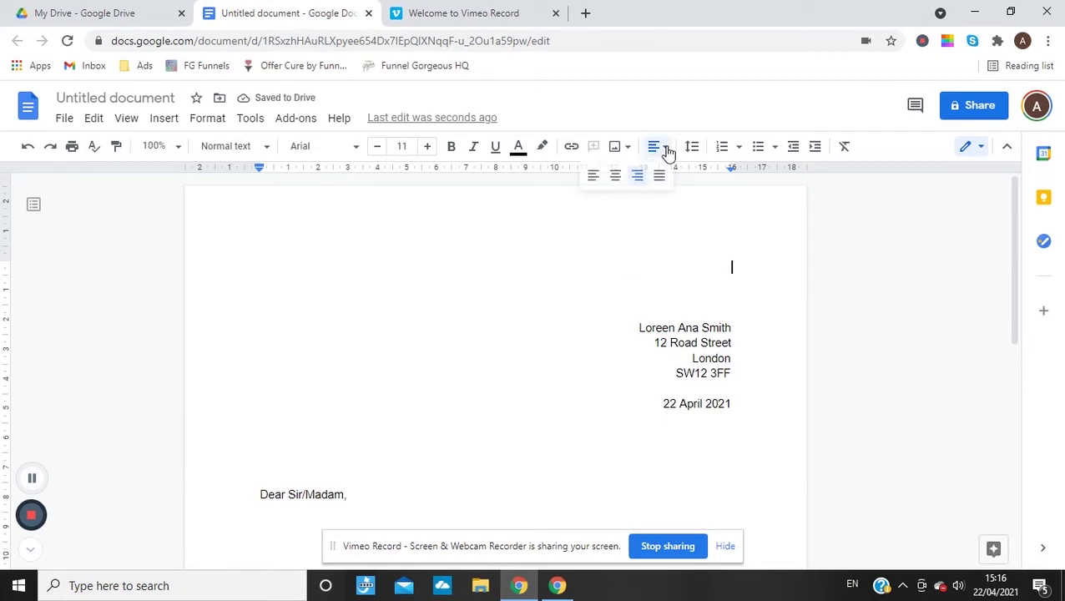
click(592, 177)
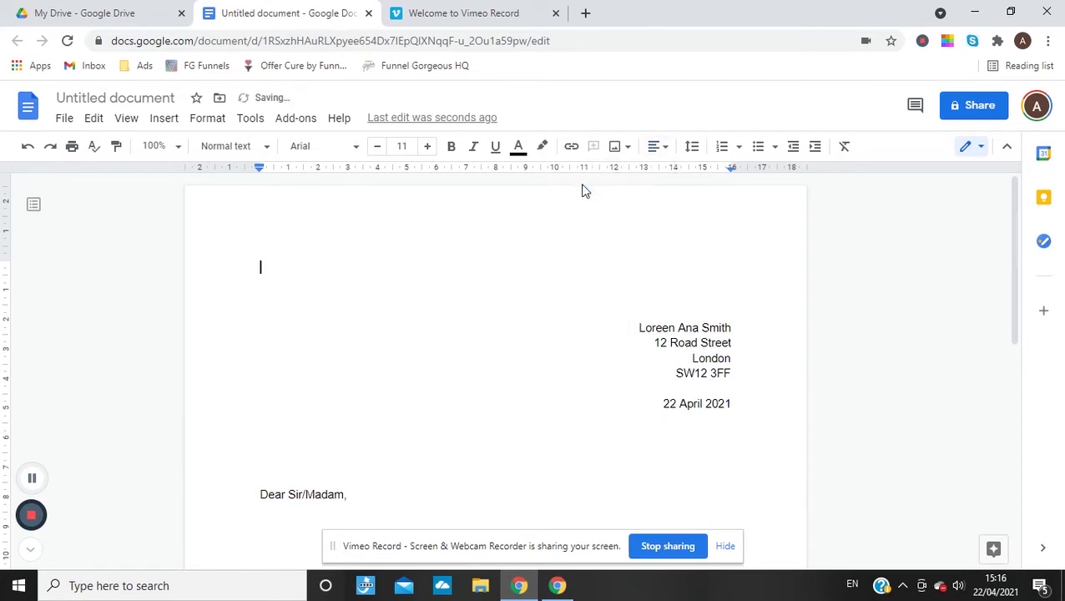
text(To Whom It May it)
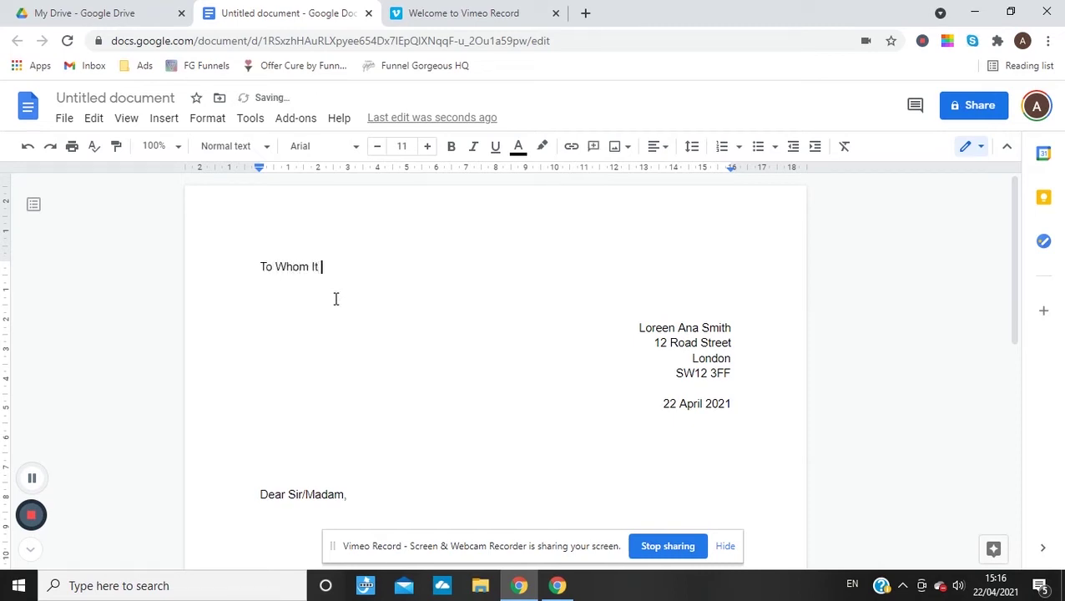
key(BackSpace)
key(BackSpace)
key(BackSpace)
text(Concern)
key(Return)
text(U)
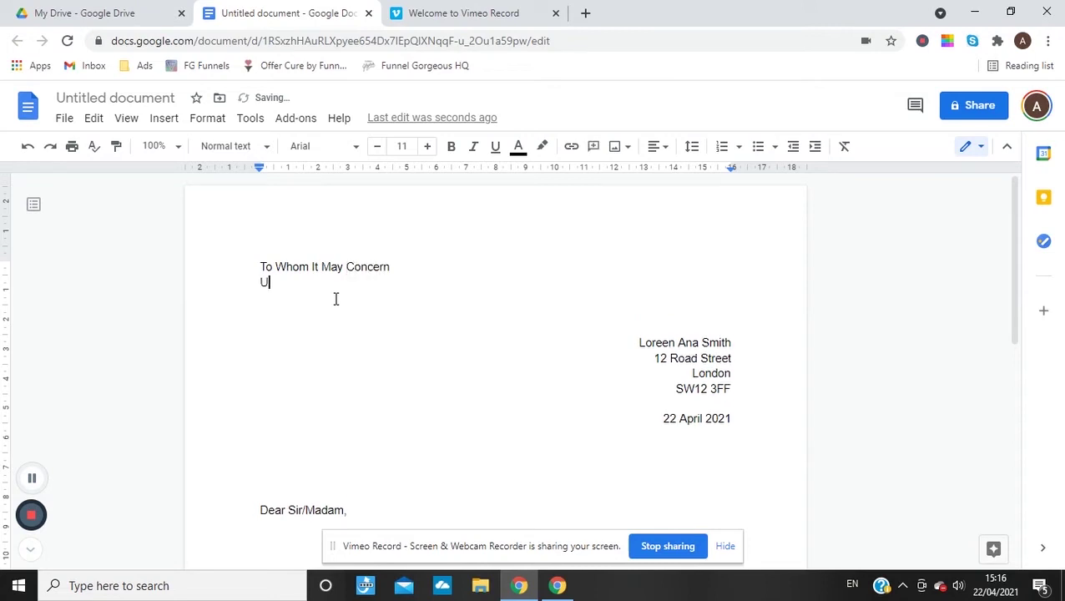
text(K Visas and Immigration)
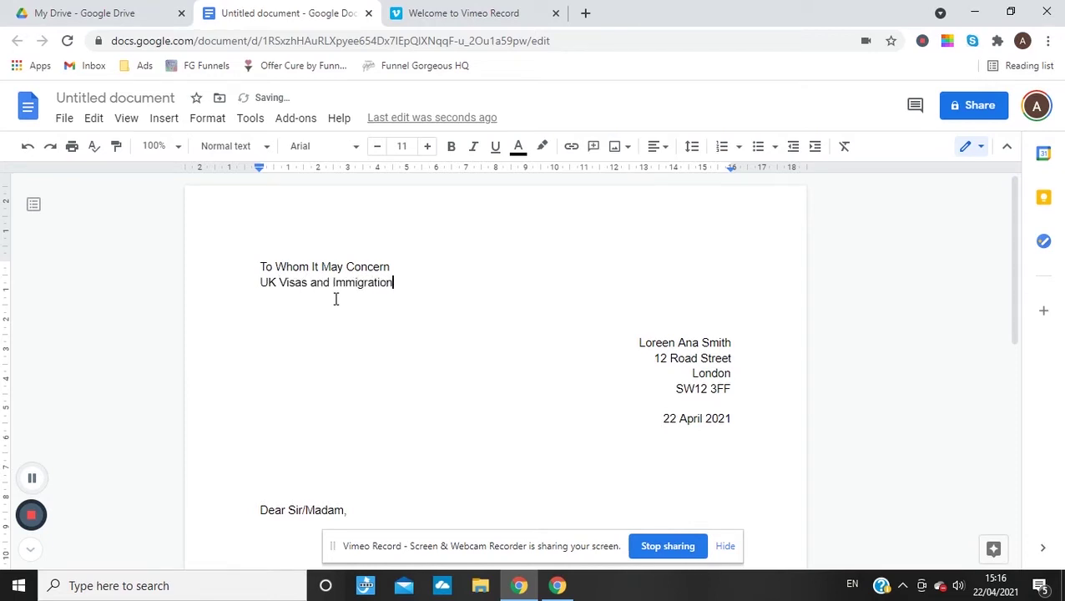
Step: Cut the two recipient lines and delete the leftover empty lines at the top
drag(396, 284, 260, 265)
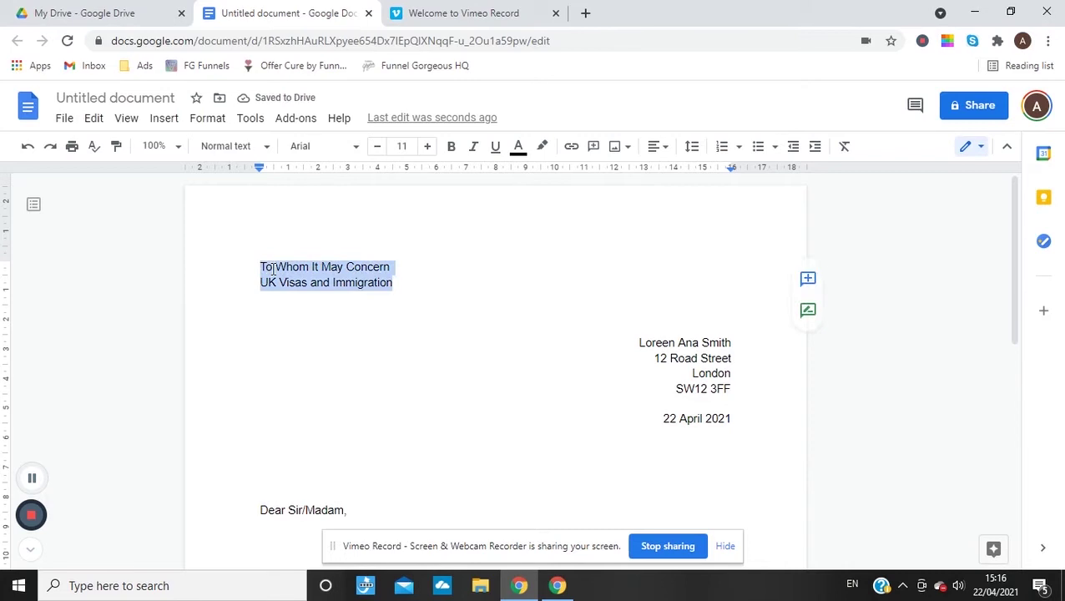
right_click(267, 275)
click(309, 148)
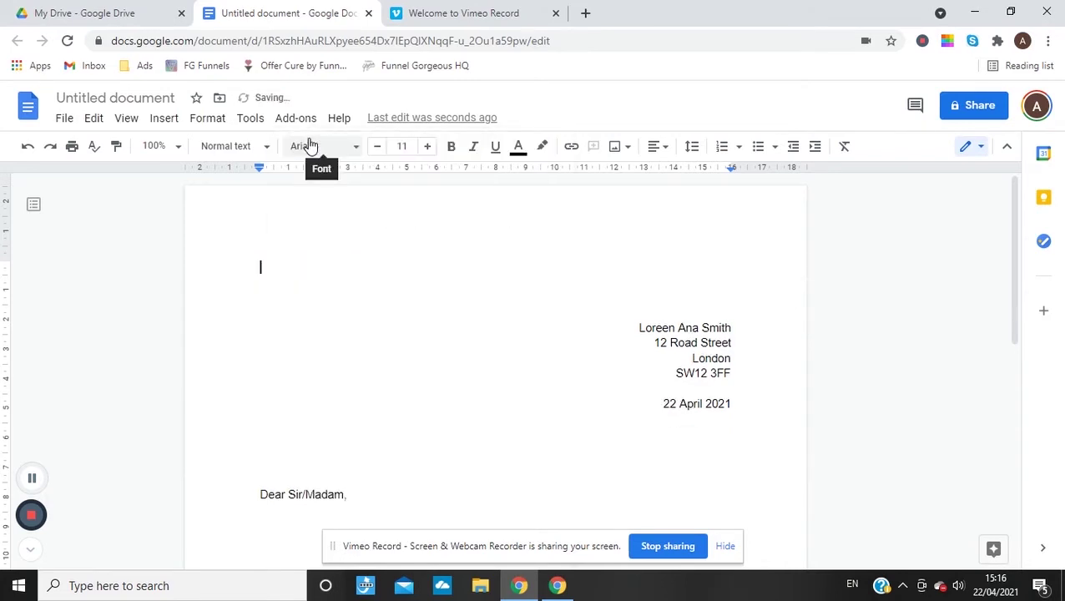
key(Delete)
key(Delete)
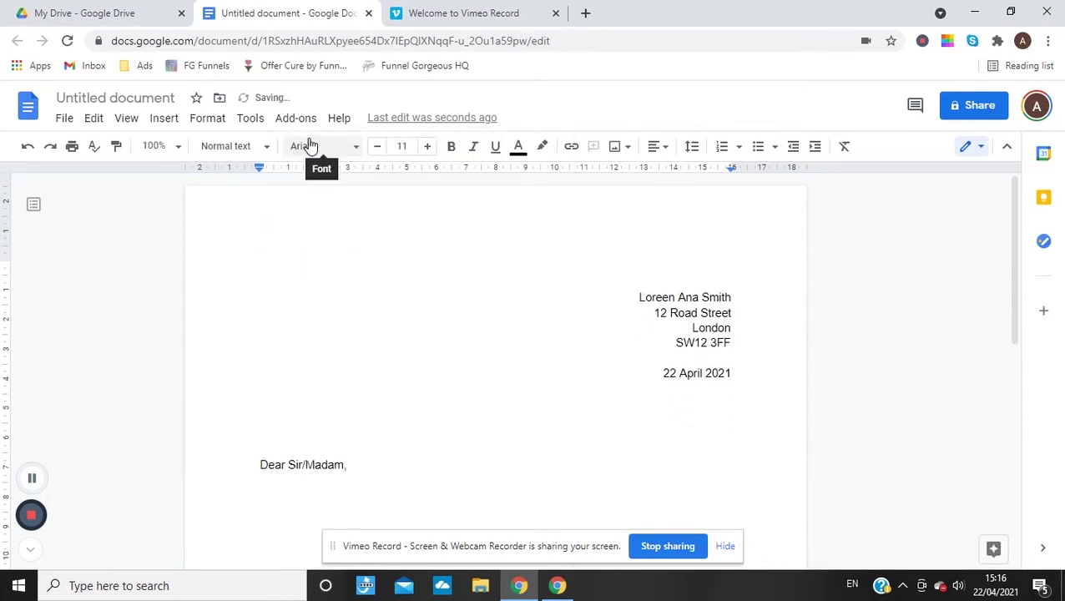
key(Delete)
key(Delete)
Step: Paste the recipient lines on the empty line above 'Dear Sir/Madam,'
drag(639, 267, 728, 344)
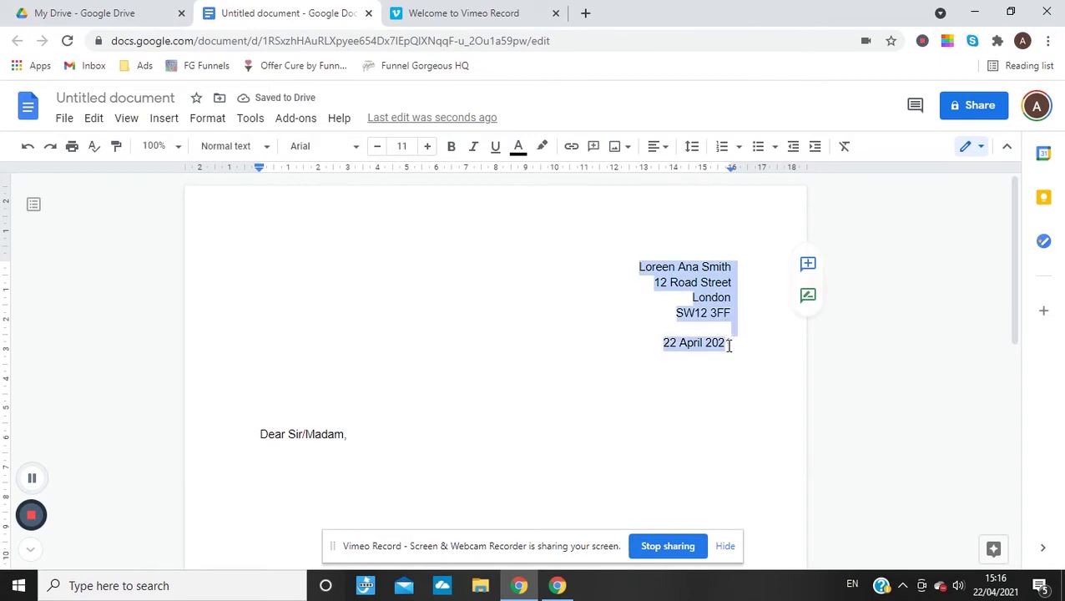
click(281, 394)
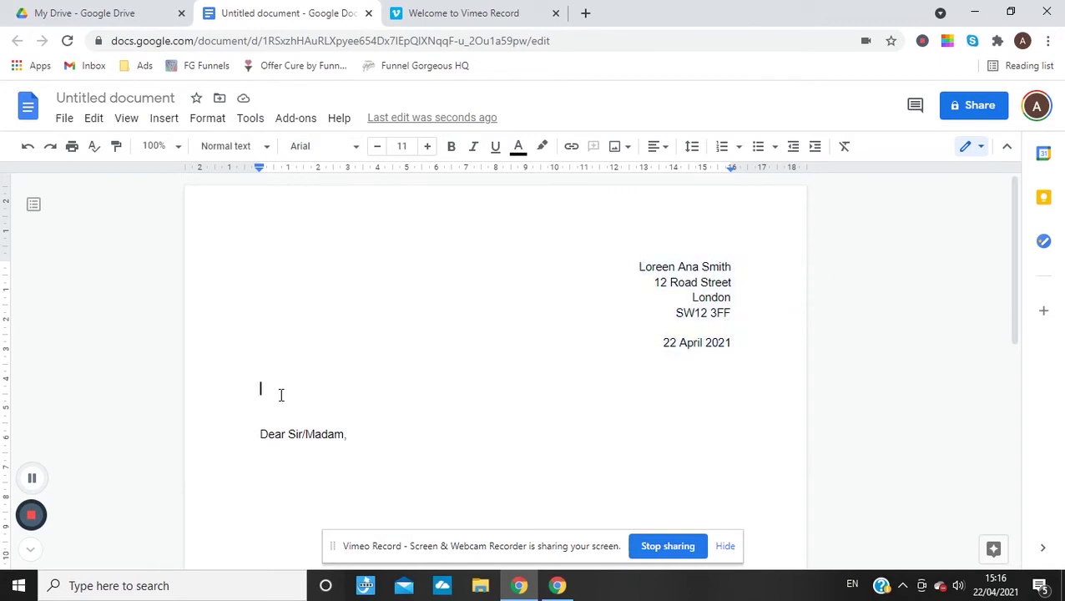
right_click(281, 394)
click(333, 185)
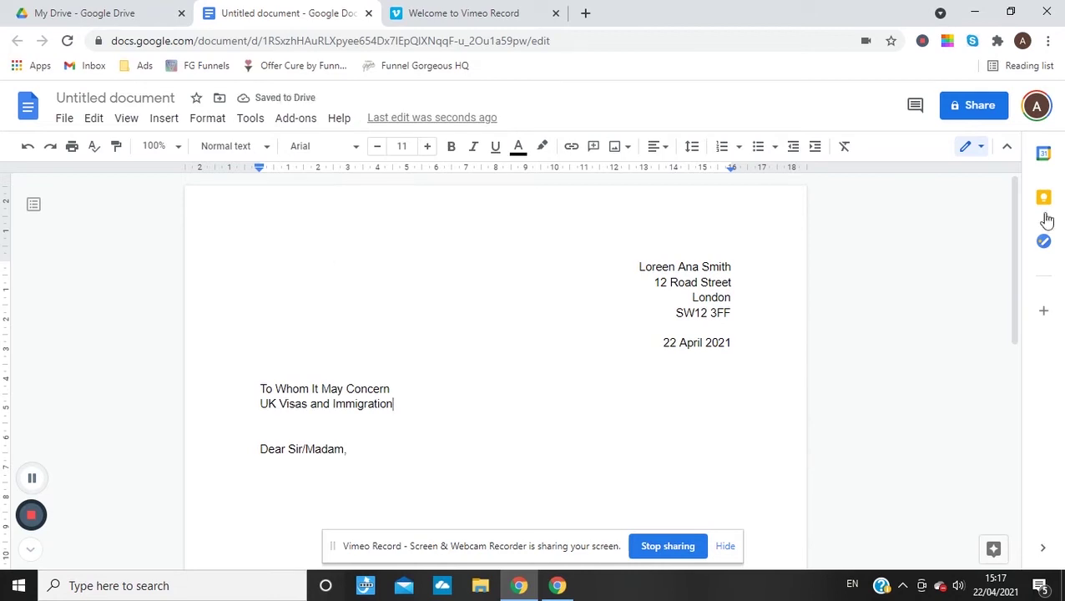
Step: Delete the 'UK Visas and Immigration' line and its blank line, then add a line below the salutation
drag(1014, 248, 1014, 292)
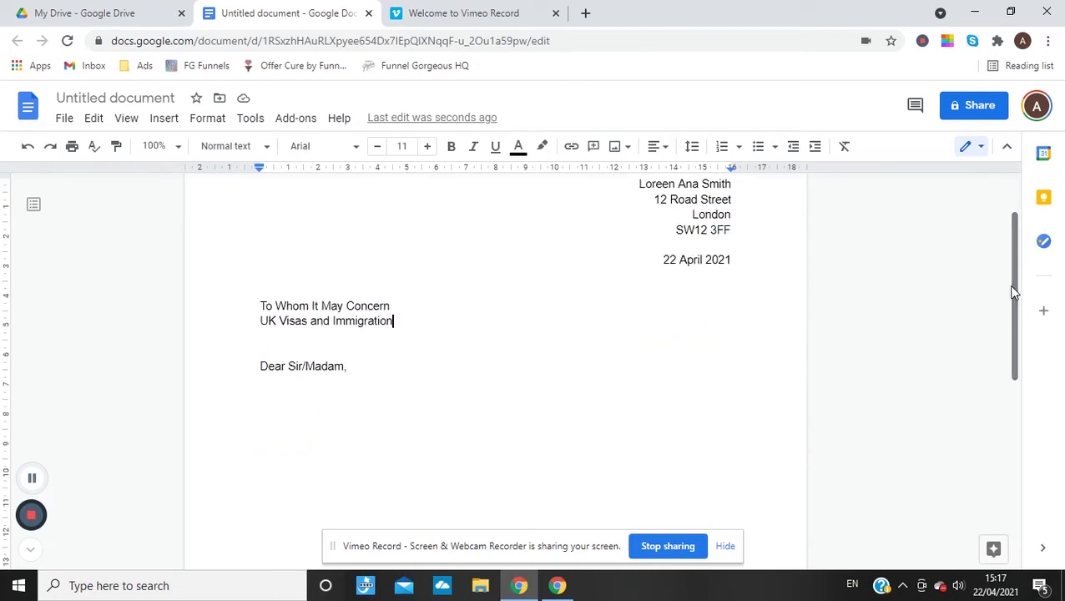
click(384, 371)
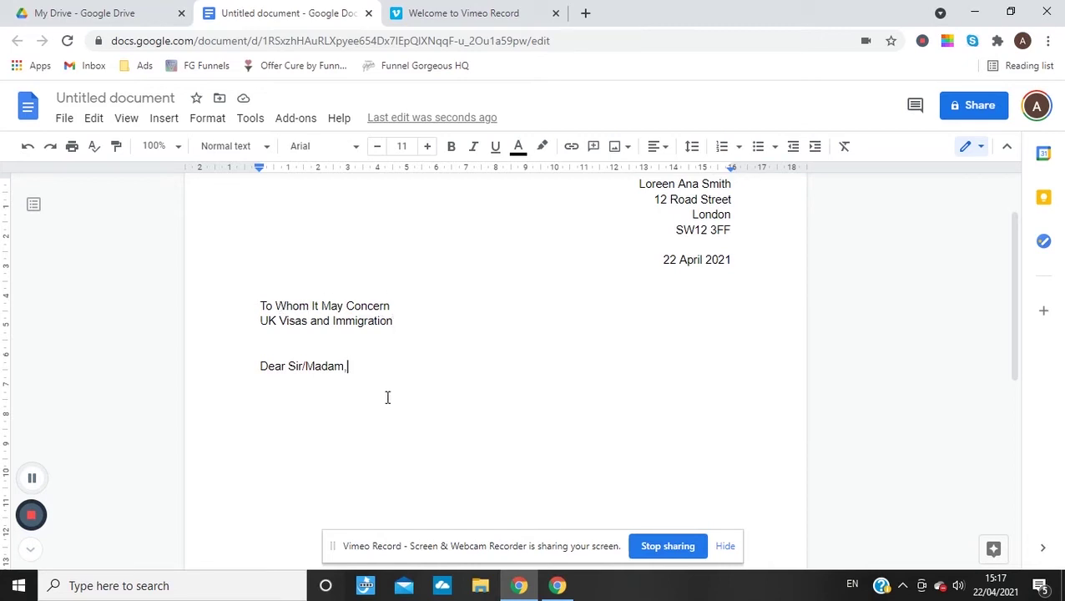
drag(402, 328, 253, 323)
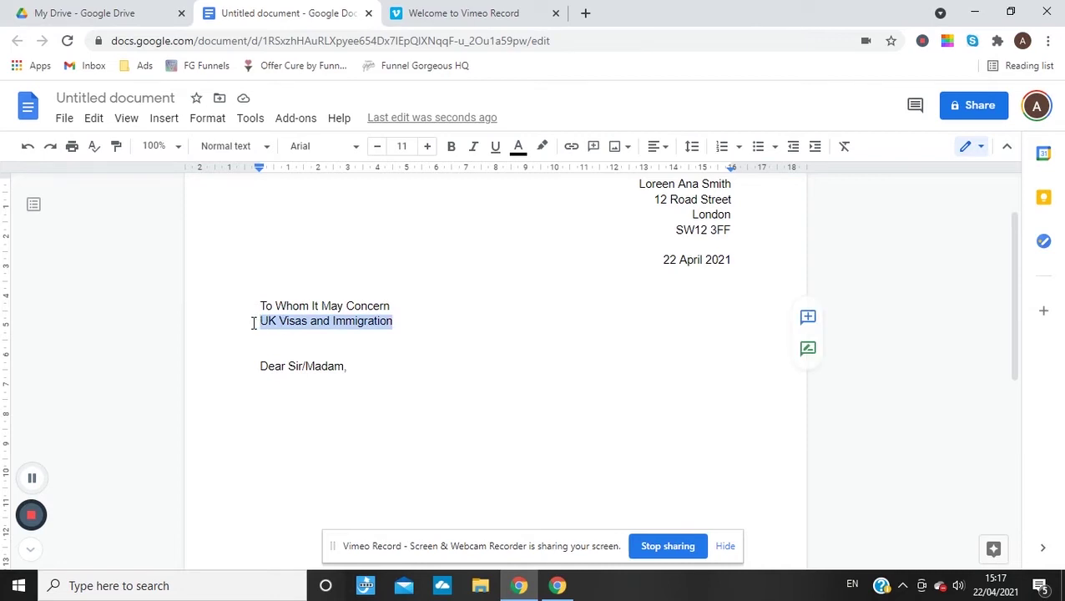
key(BackSpace)
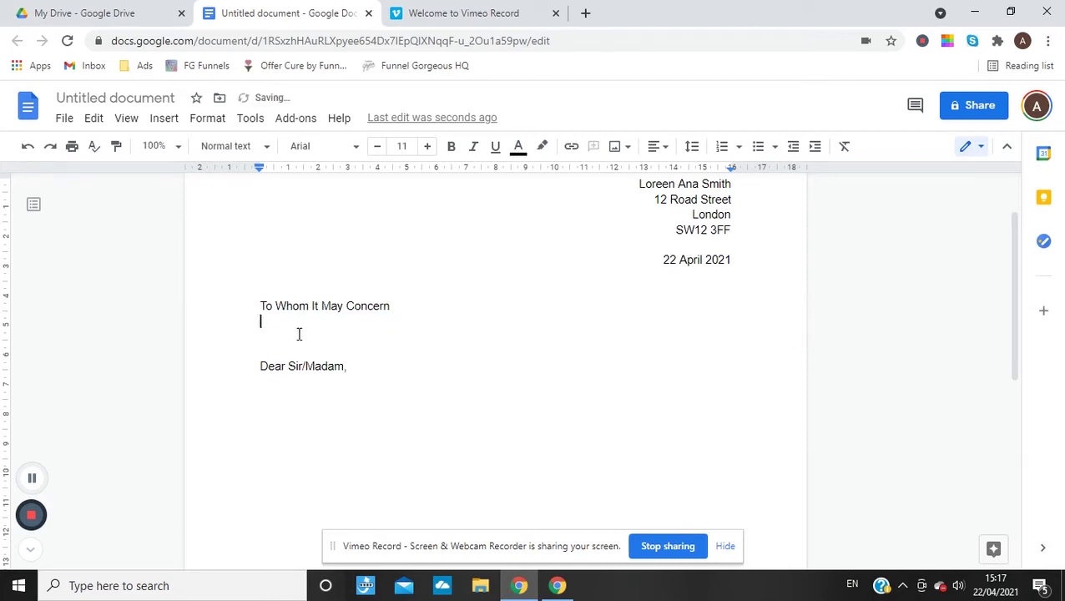
key(Delete)
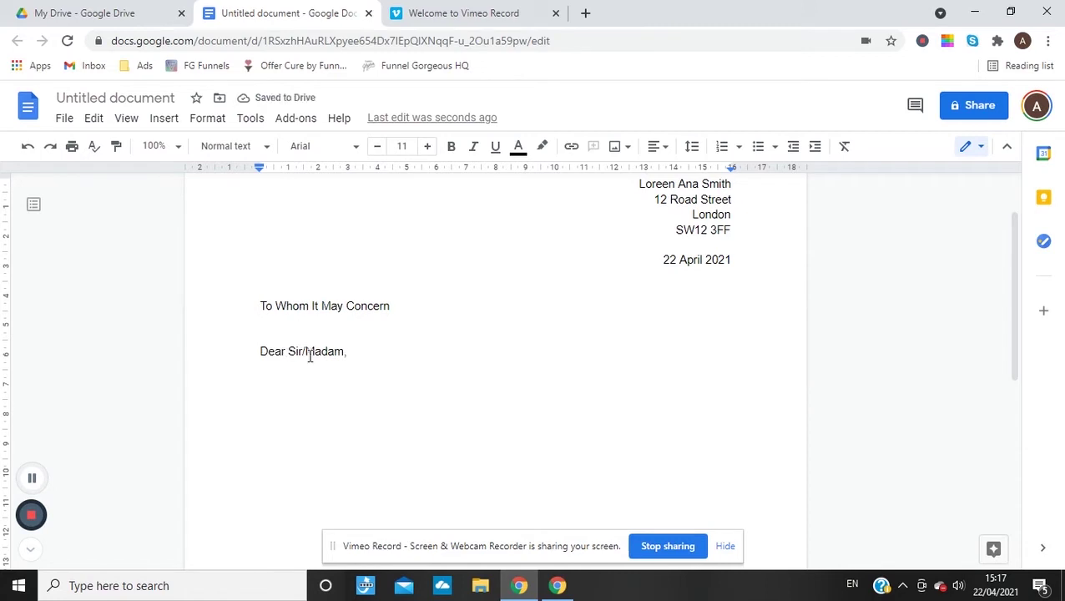
click(292, 367)
key(Return)
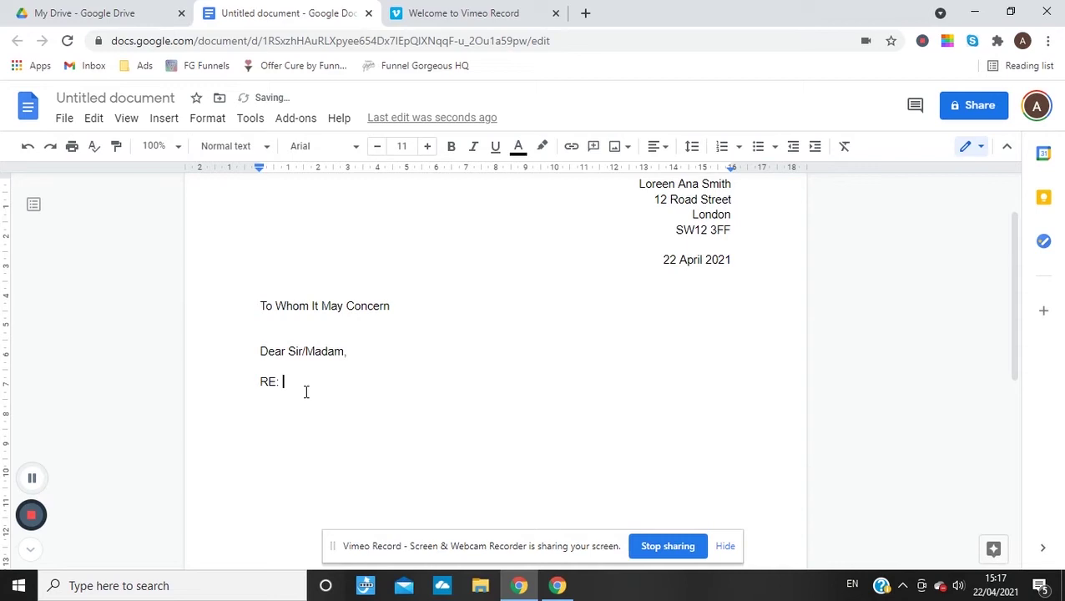
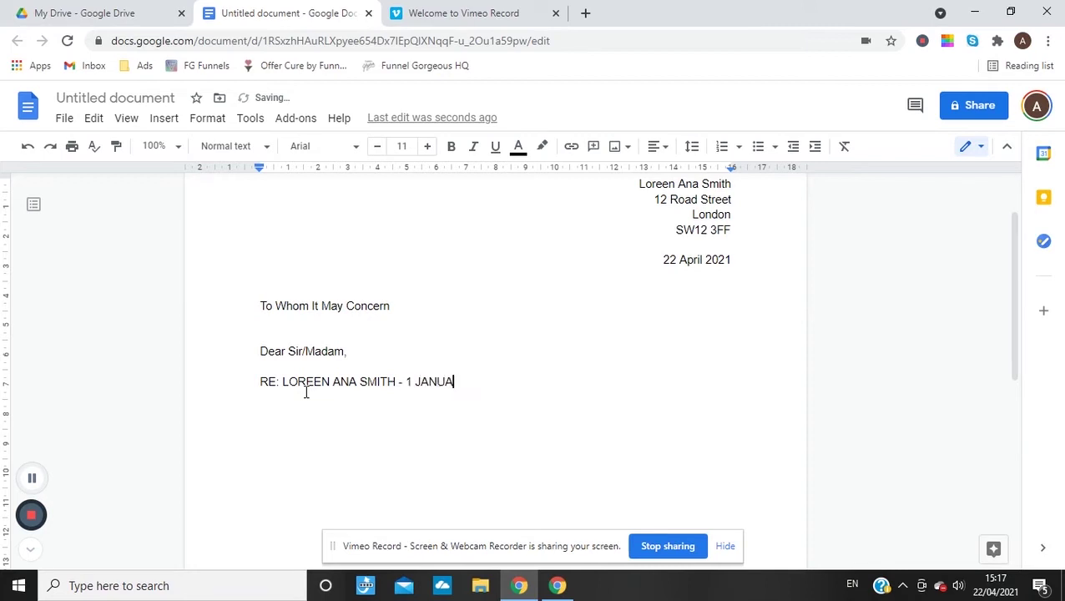
Step: After 'RE:', type the applicant's full name, '1 JANUARY 2000' and 'NIGERIA' in capitals, then start a new line
text(RY 2000 - NIGERIA)
key(Return)
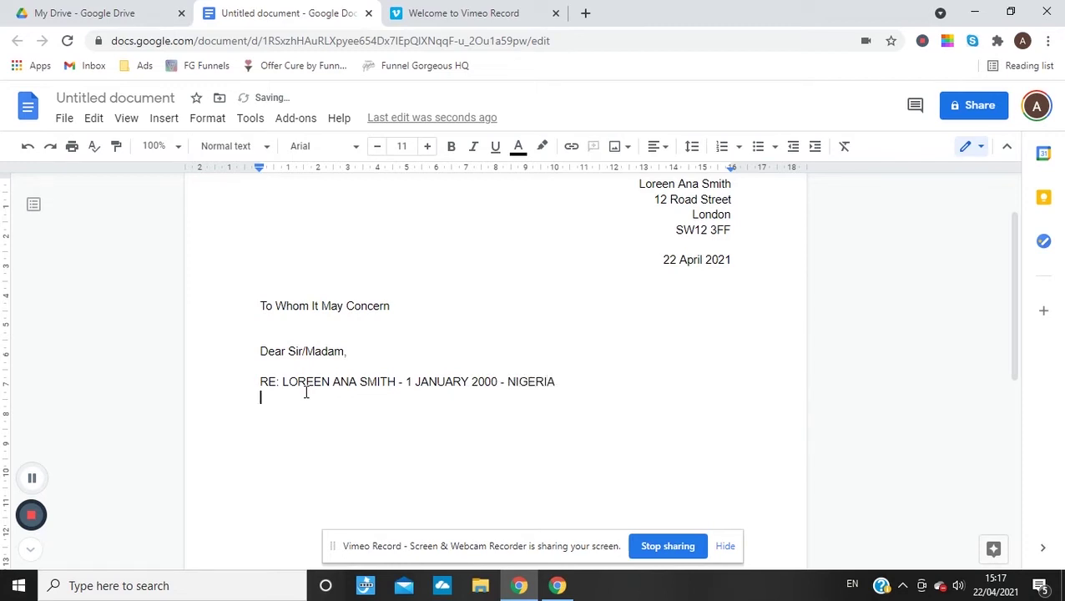
Step: Make the whole RE: line bold
drag(570, 387, 249, 385)
click(451, 146)
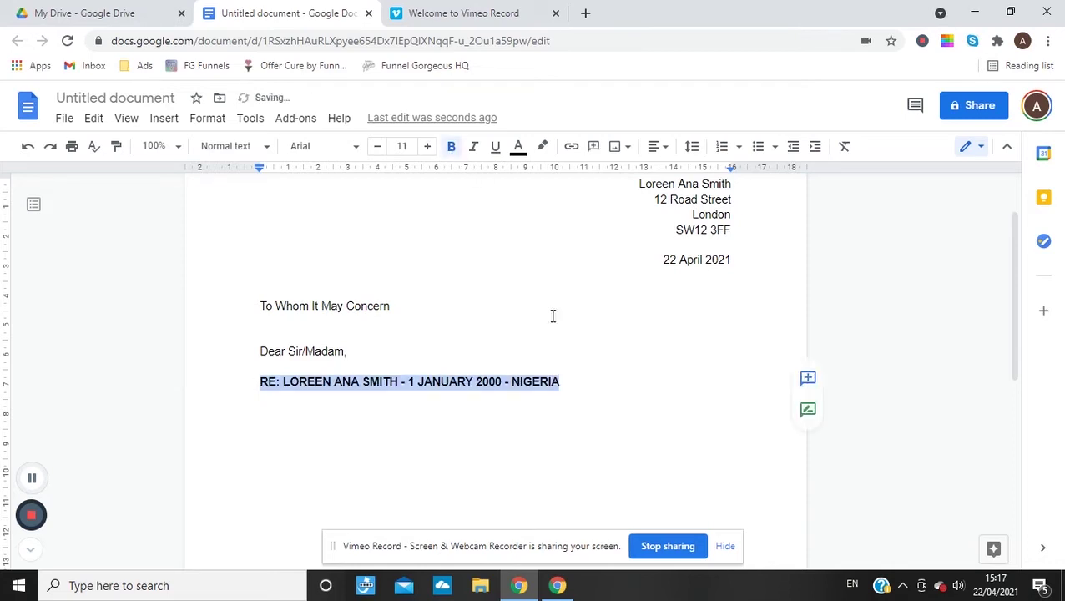
click(571, 395)
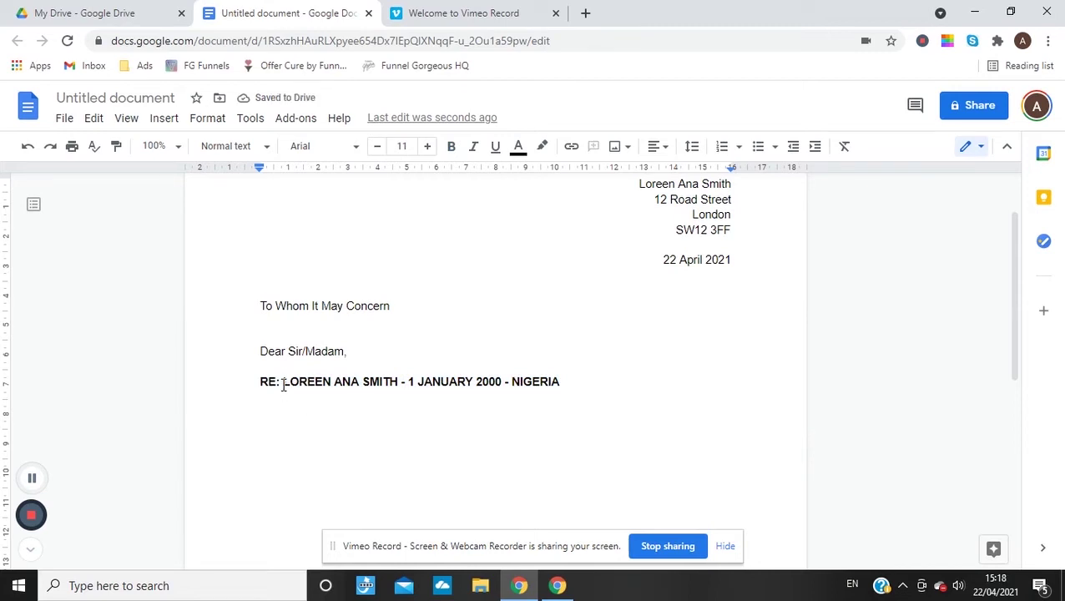
Step: Underline the applicant's name on the RE: line
drag(284, 383, 399, 383)
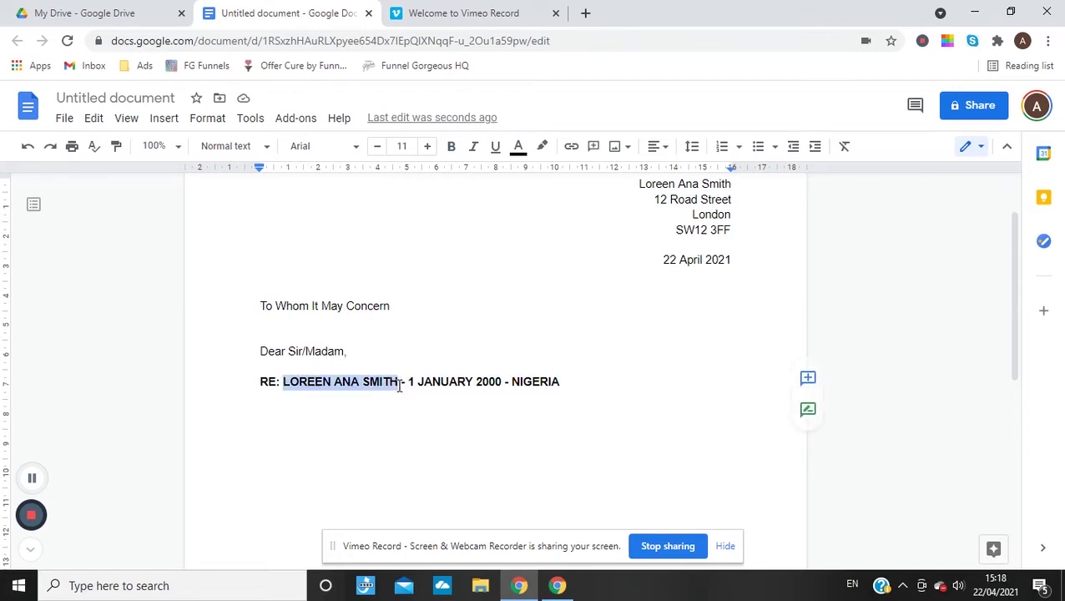
click(305, 411)
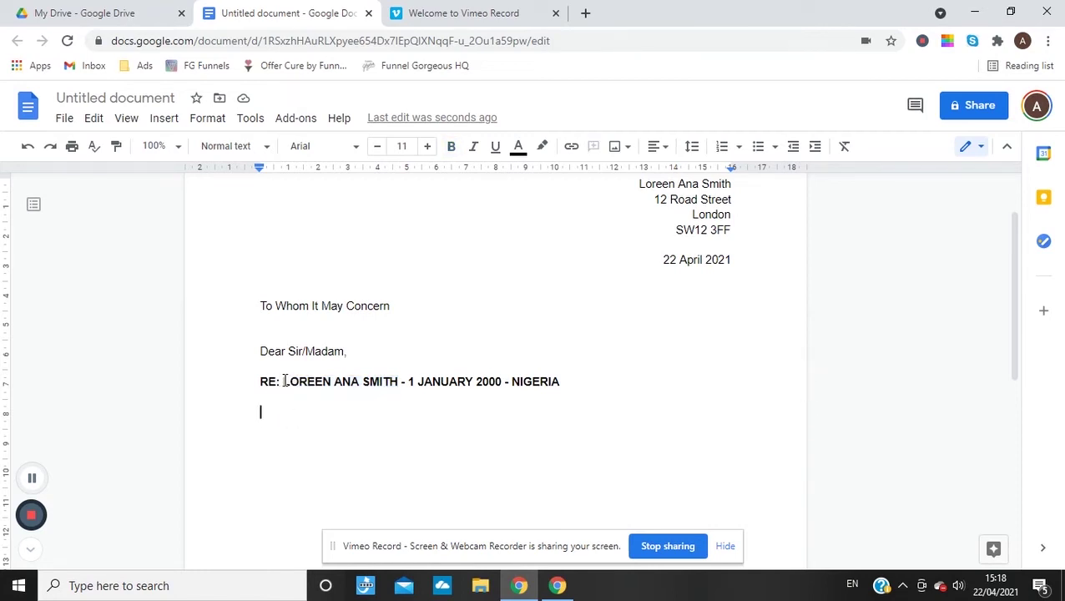
drag(283, 382, 399, 383)
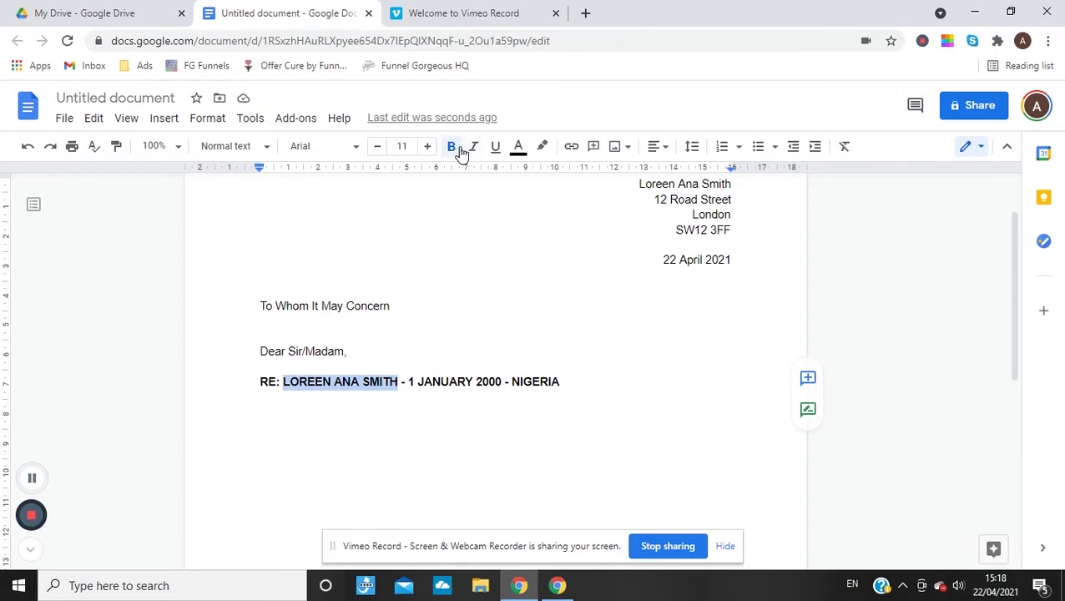
click(495, 146)
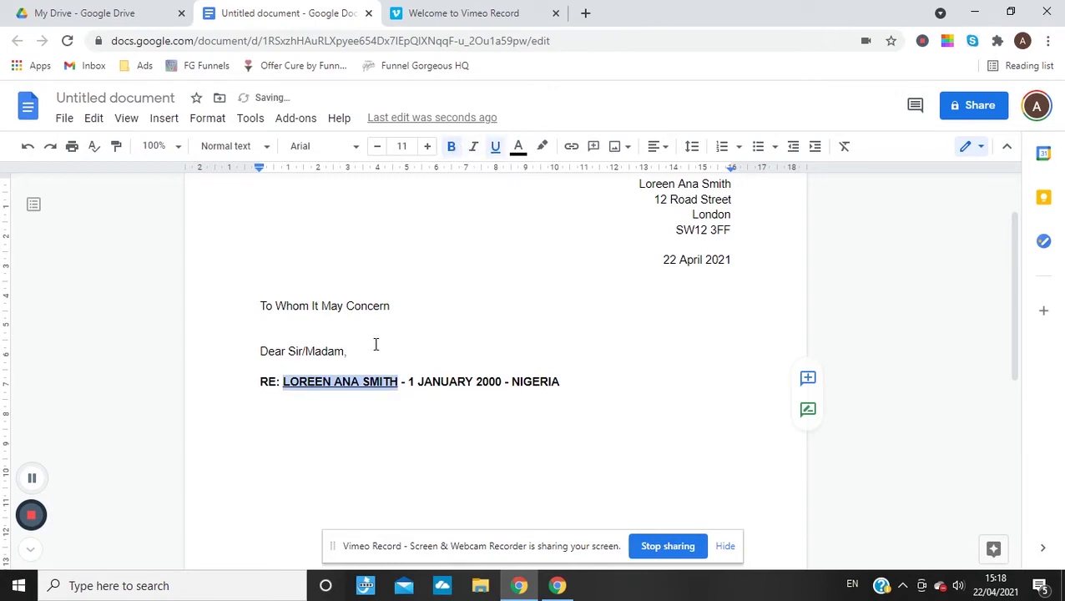
click(342, 381)
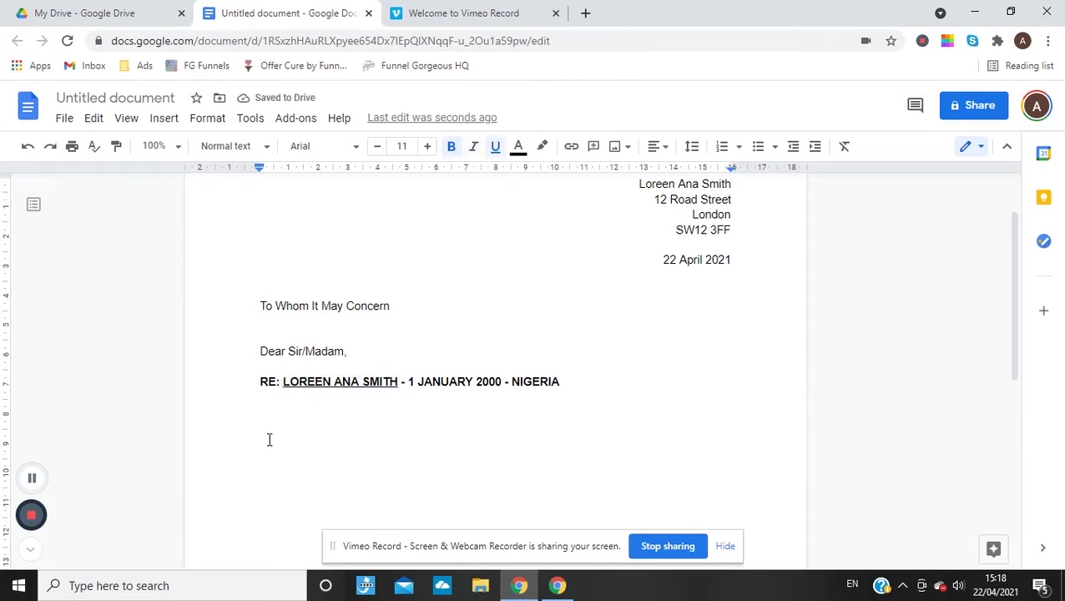
Step: Select the date and country on the RE: line, then move to the empty line below
click(409, 381)
key(shift+Up)
shift+click(500, 381)
drag(510, 382, 555, 383)
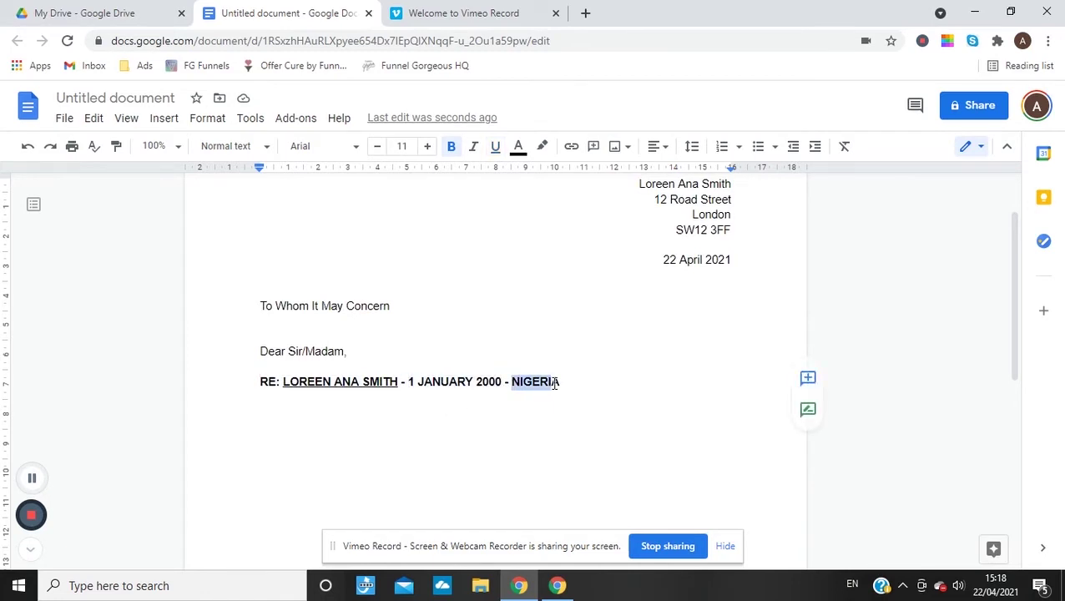
click(262, 417)
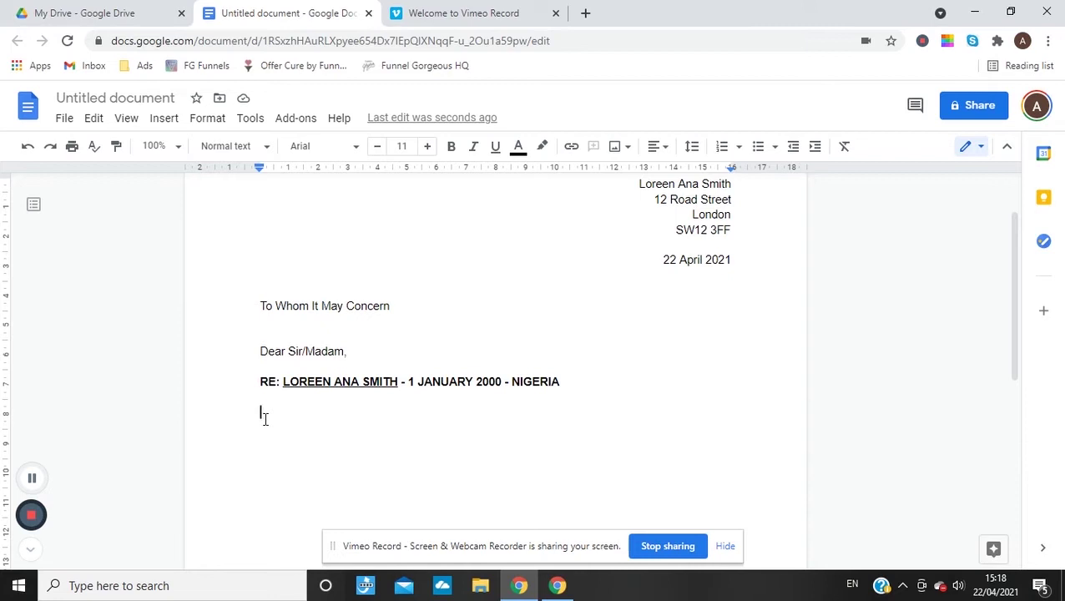
Step: Type 'I am writing in support of my application for', with dashed visit visa and partner's visa renewal options
text(Lo)
key(BackSpace)
text(am w)
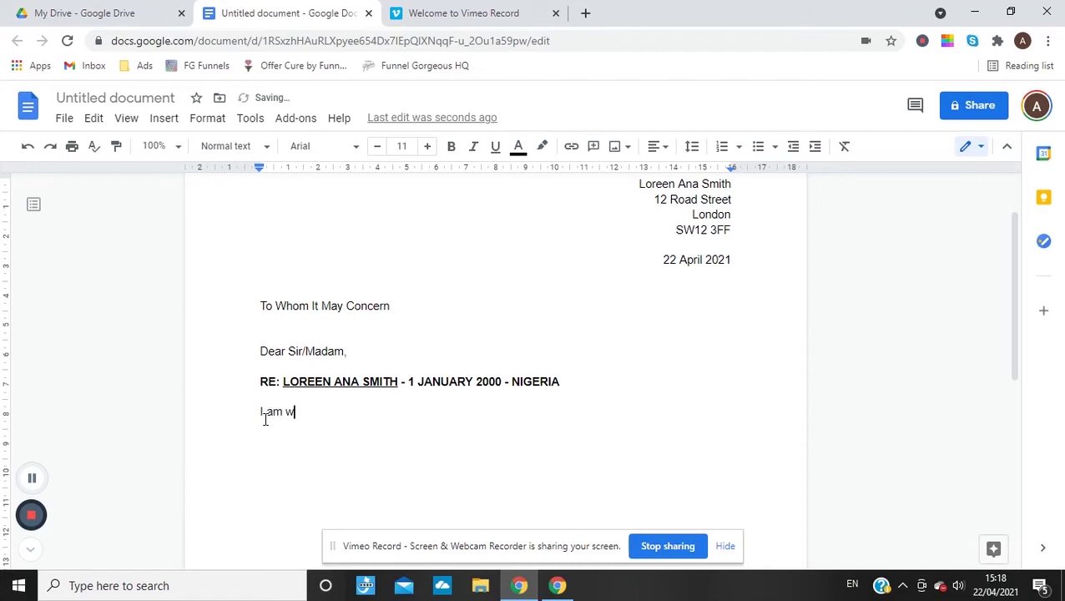
text(riting in support o fm)
key(BackSpace)
key(BackSpace)
key(BackSpace)
text(f )
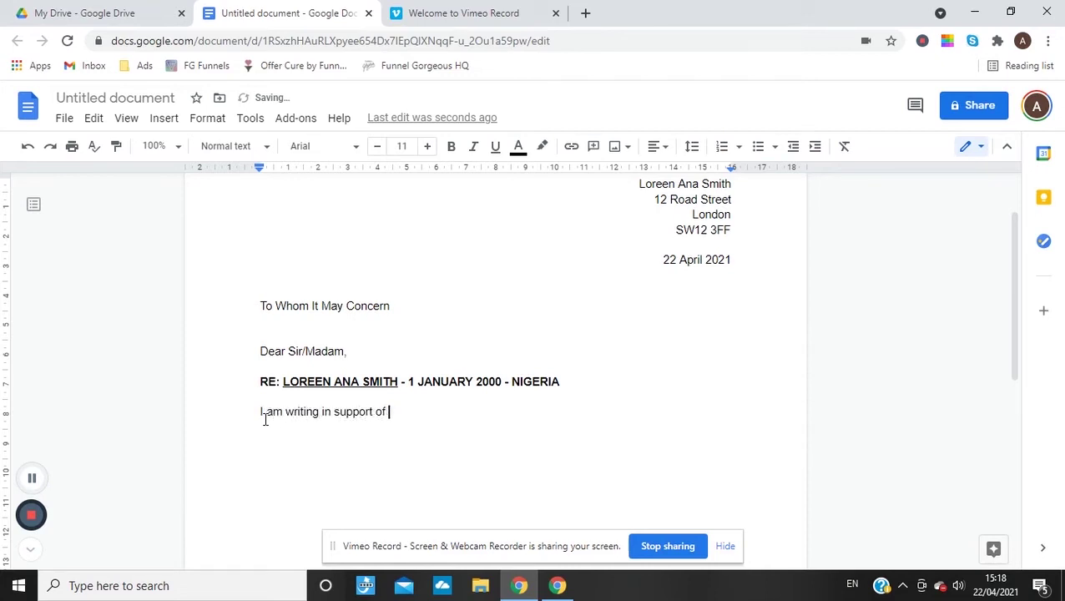
text(my application for )
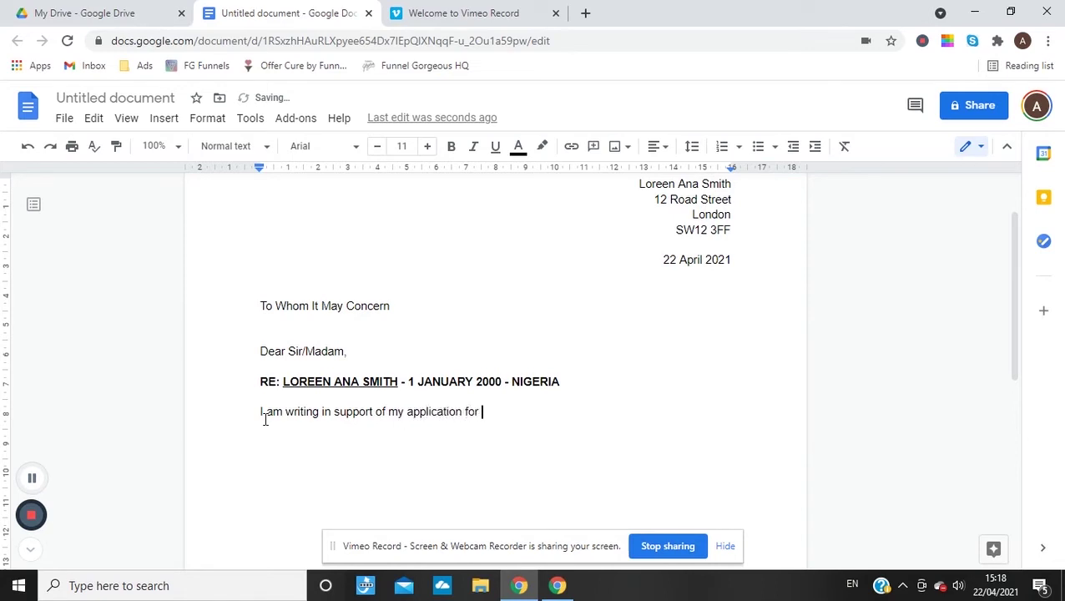
text(------------- visit sia)
key(BackSpace)
key(BackSpace)
key(BackSpace)
text(visa--- renewal of my partners)
key(BackSpace)
text('s vis)
key(BackSpace)
key(BackSpace)
key(BackSpace)
text(visa,)
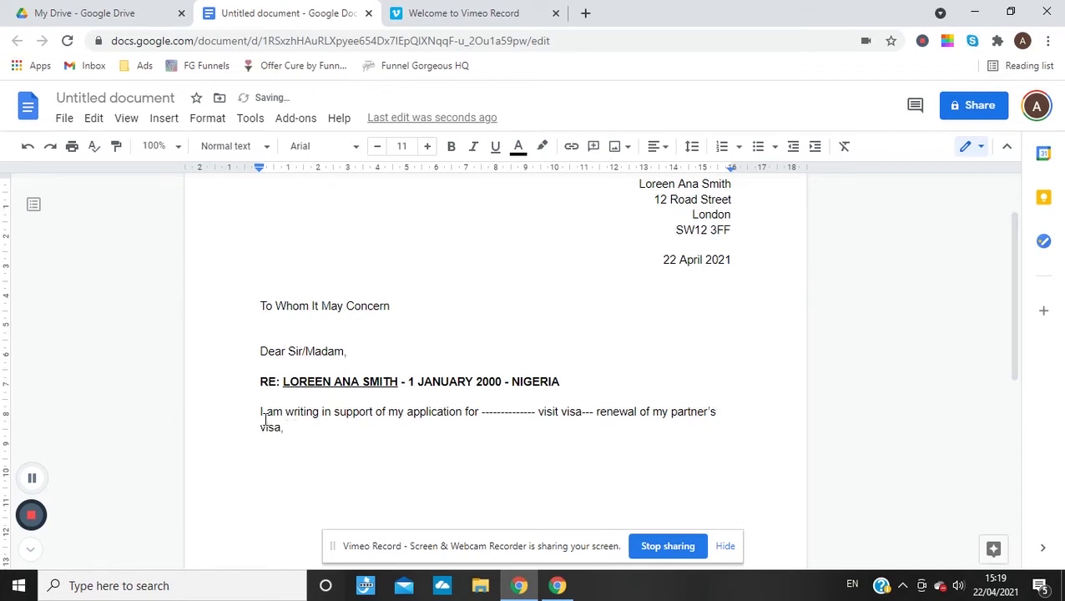
Step: Insert 'my' after 'for', add 'application' at the end, and a dotted placeholder after 'my'
click(479, 412)
key(BackSpace)
text(my)
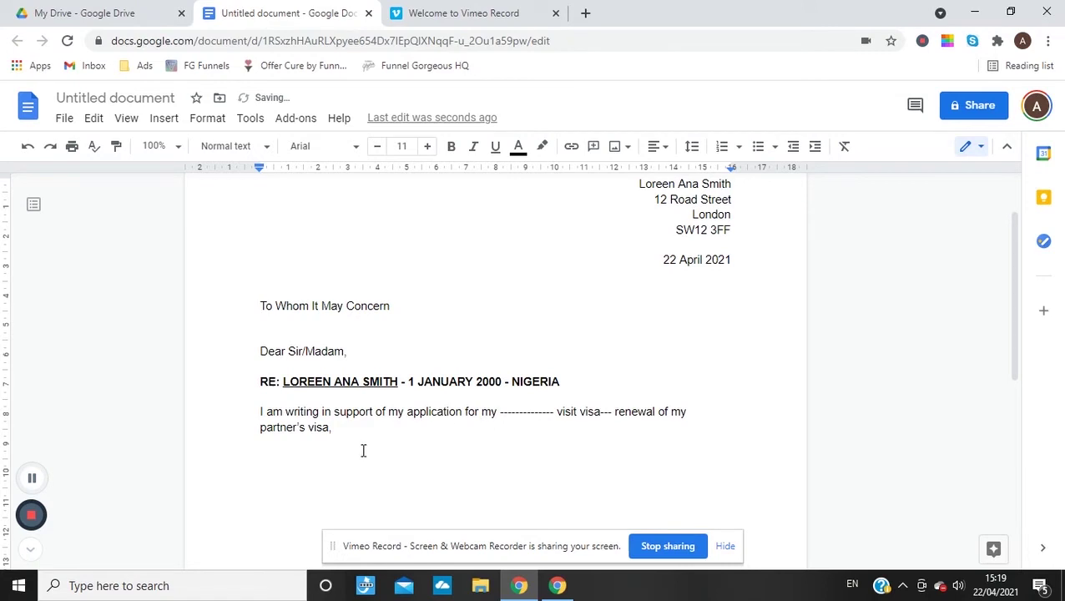
click(348, 430)
text(application)
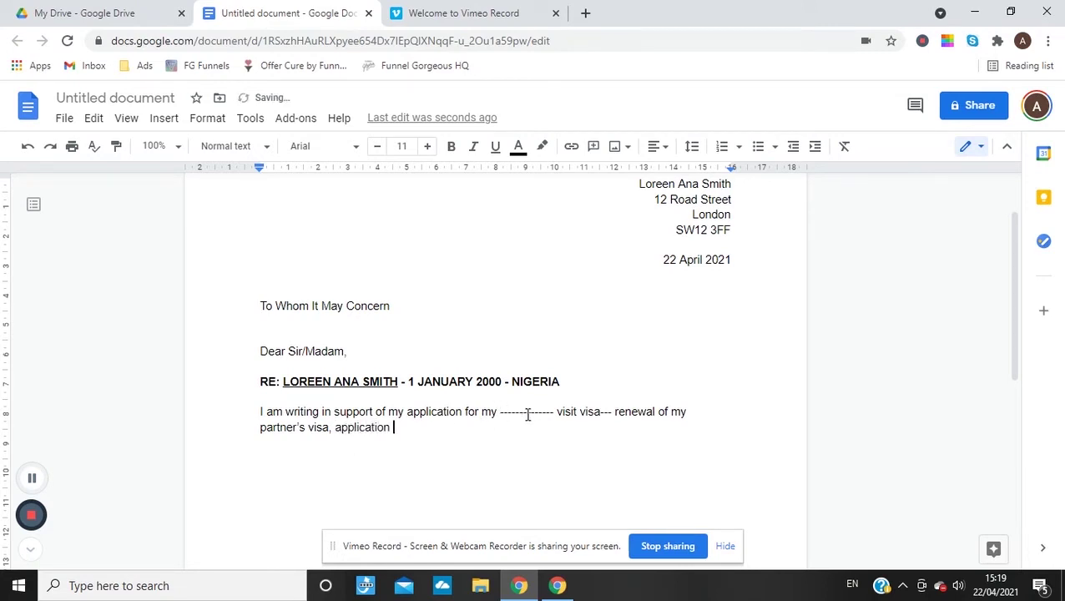
click(499, 412)
text(..........)
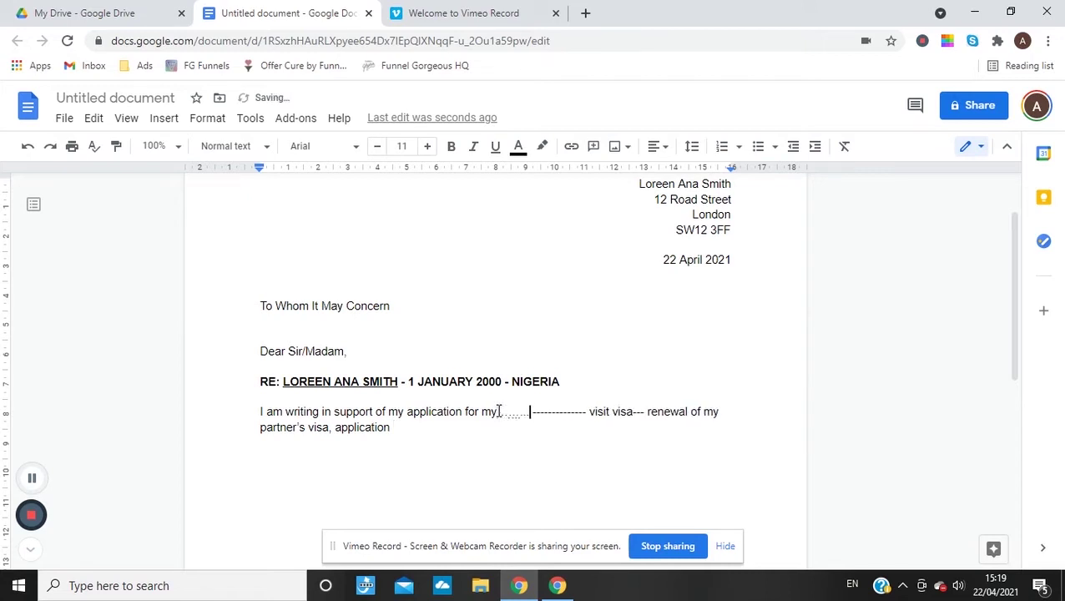
Step: Replace the dotted placeholder with 'my [type of application]' and delete the old visa option wording
key(BackSpace)
key(BackSpace)
key(BackSpace)
key(BackSpace)
key(BackSpace)
key(BackSpace)
key(BackSpace)
key(BackSpace)
key(BackSpace)
key(BackSpace)
key(BackSpace)
key(BackSpace)
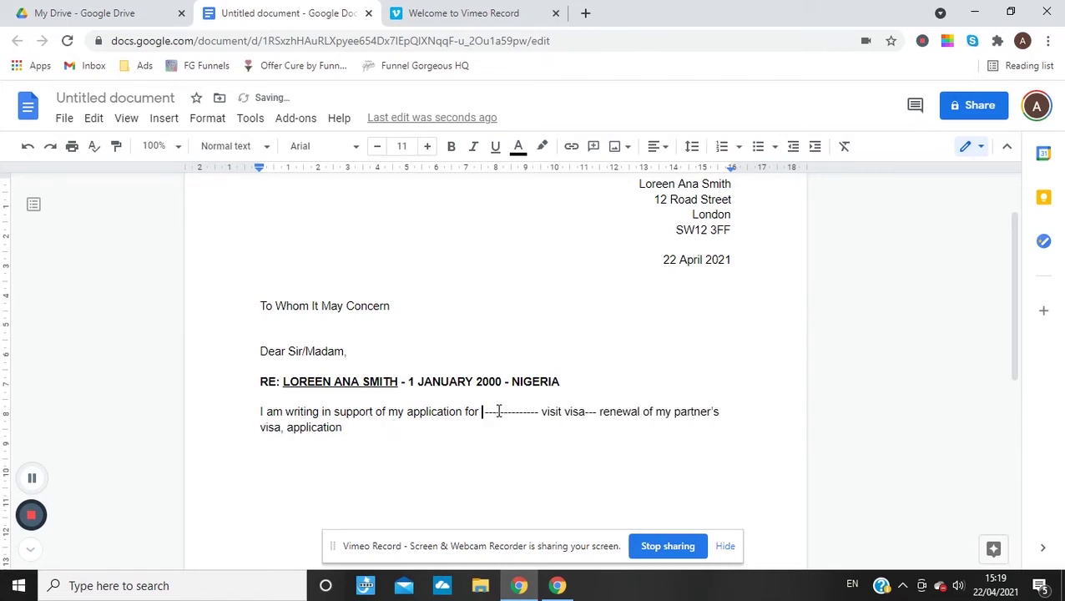
text(my [type of appli)
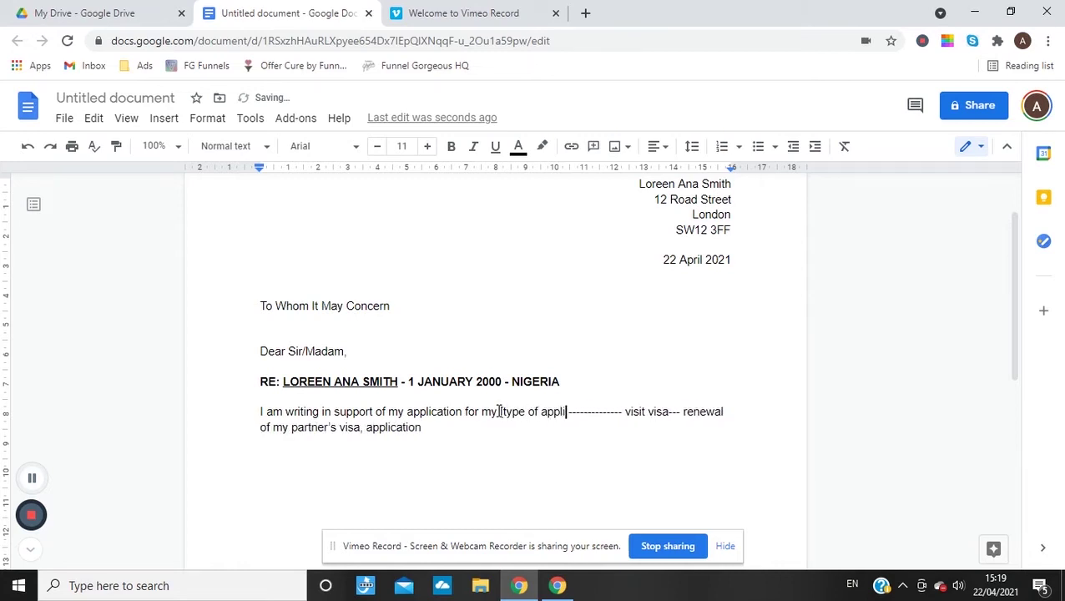
text(cation])
key(Delete)
key(Delete)
key(Delete)
key(Delete)
key(Delete)
key(Delete)
key(Delete)
key(Delete)
key(Delete)
key(Delete)
key(Delete)
key(Delete)
key(Delete)
key(Delete)
key(Delete)
key(Delete)
key(Delete)
key(Delete)
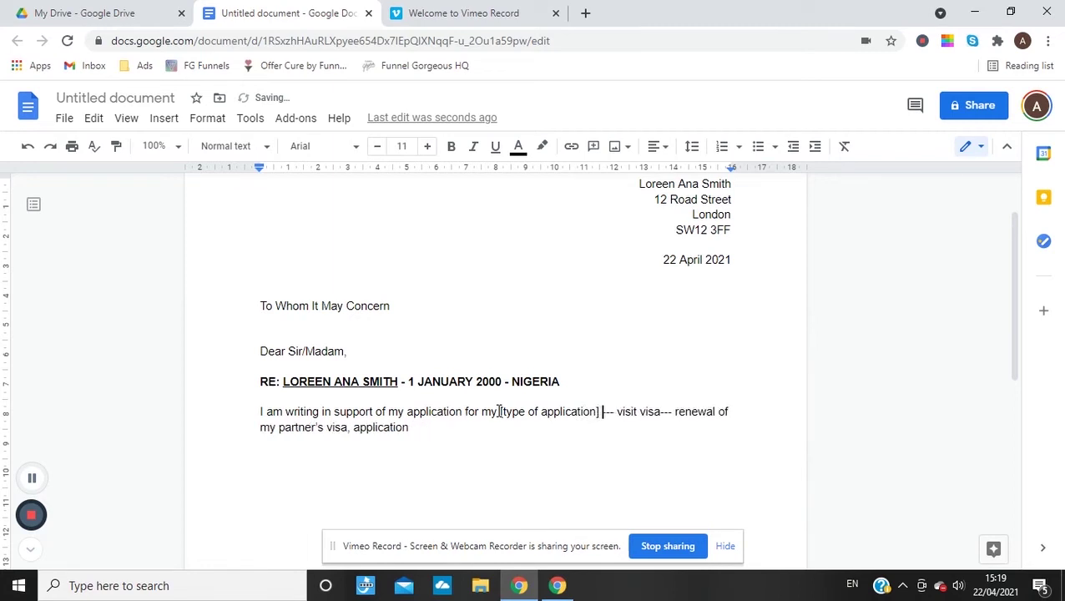
key(Delete)
key(Delete)
key(Delete)
key(Delete)
key(Delete)
key(Delete)
key(Delete)
key(Delete)
key(Delete)
key(Delete)
key(Delete)
key(Delete)
key(Delete)
key(Delete)
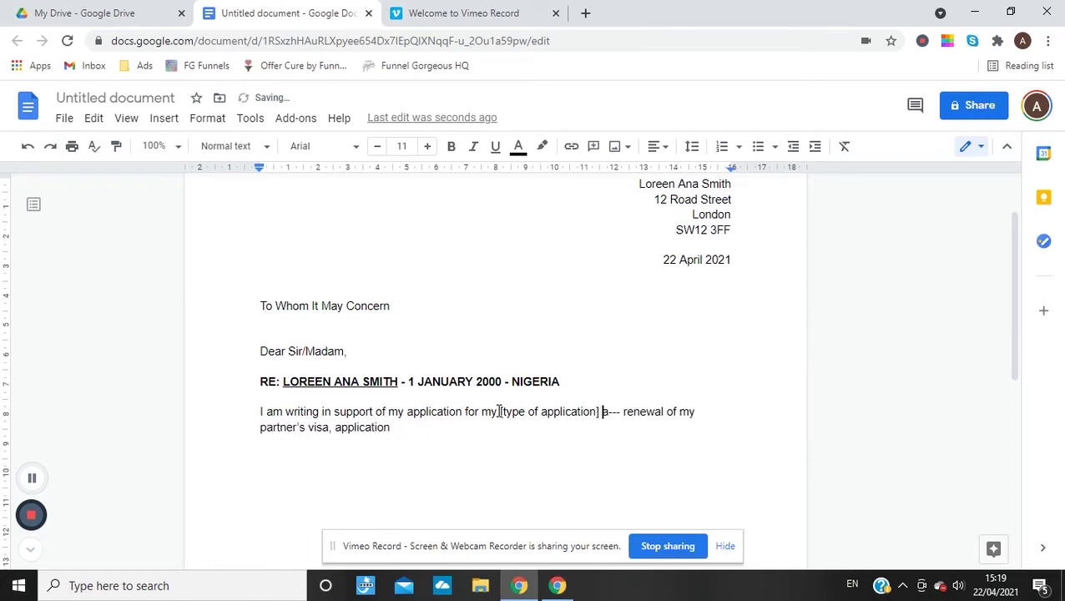
key(Delete)
key(Delete)
key(Delete)
key(Delete)
key(Delete)
key(Delete)
key(Delete)
key(Delete)
key(Delete)
key(Delete)
key(Delete)
key(Delete)
key(Delete)
key(Delete)
key(Delete)
key(Delete)
key(Delete)
key(Delete)
key(Delete)
key(Delete)
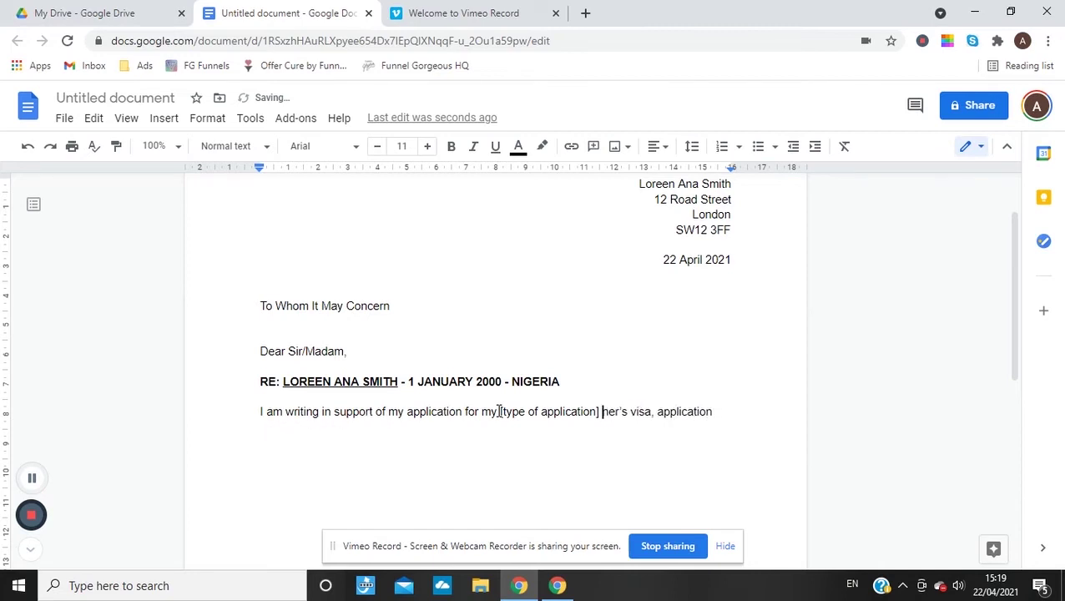
key(Delete)
Step: Type 'limited leave to remain, naturalisation' example wording, then remove the unwanted extra text before 'application'
text(limited l)
text(evel u)
key(BackSpace)
key(BackSpace)
key(BackSpace)
key(BackSpace)
text(e)
key(BackSpace)
key(BackSpace)
text(ave to remain, )
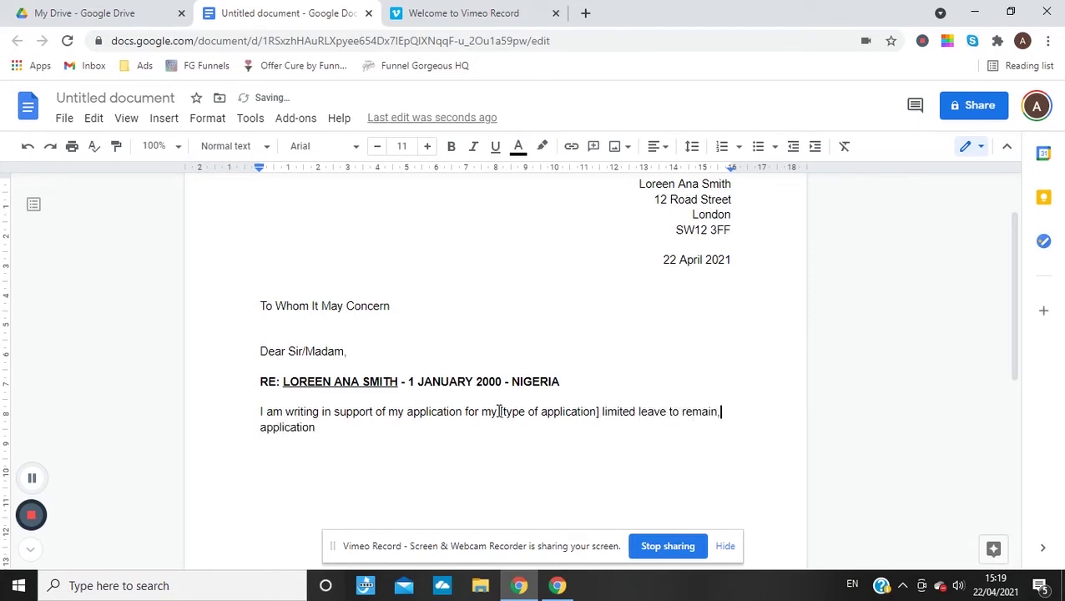
text(naturalistio application)
key(BackSpace)
key(BackSpace)
key(BackSpace)
key(BackSpace)
key(BackSpace)
key(BackSpace)
key(BackSpace)
key(BackSpace)
key(BackSpace)
key(BackSpace)
key(BackSpace)
key(BackSpace)
key(BackSpace)
key(BackSpace)
key(BackSpace)
key(BackSpace)
key(BackSpace)
key(BackSpace)
key(BackSpace)
key(BackSpace)
key(BackSpace)
key(BackSpace)
key(BackSpace)
key(BackSpace)
key(BackSpace)
key(BackSpace)
key(BackSpace)
key(BackSpace)
key(BackSpace)
key(BackSpace)
key(BackSpace)
key(BackSpace)
key(BackSpace)
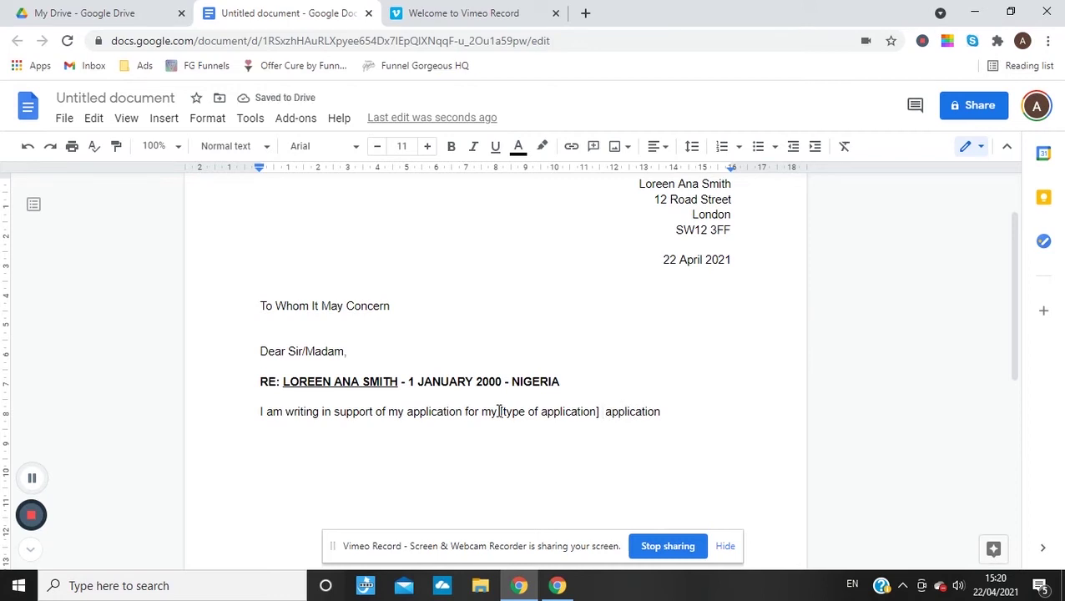
Step: Add 'I confirm that I have completed an online application form together with the following supporting documents:'
key(BackSpace)
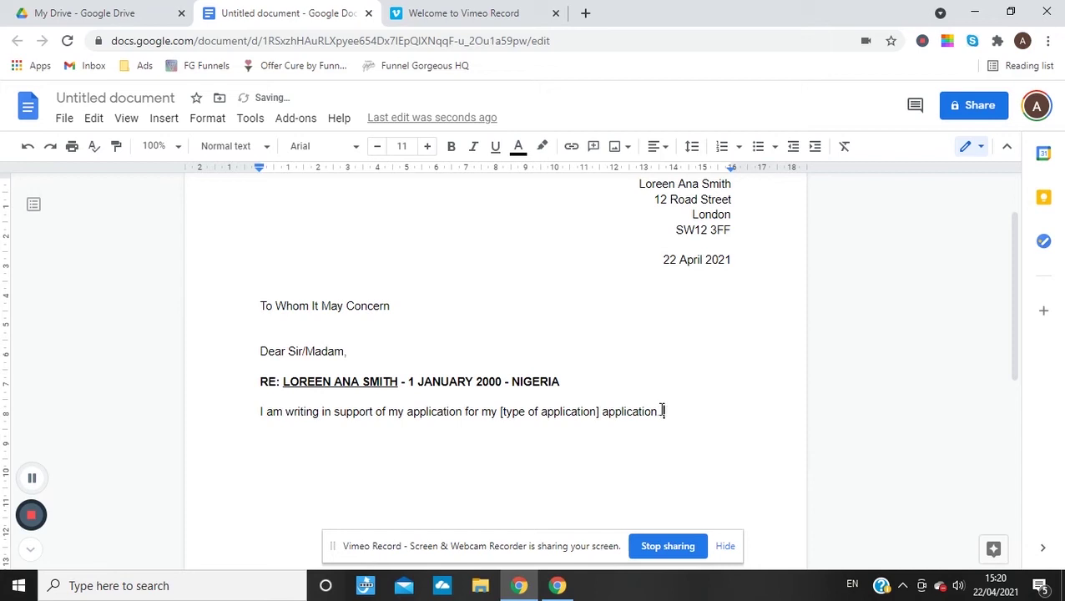
text(I confirm that I have )
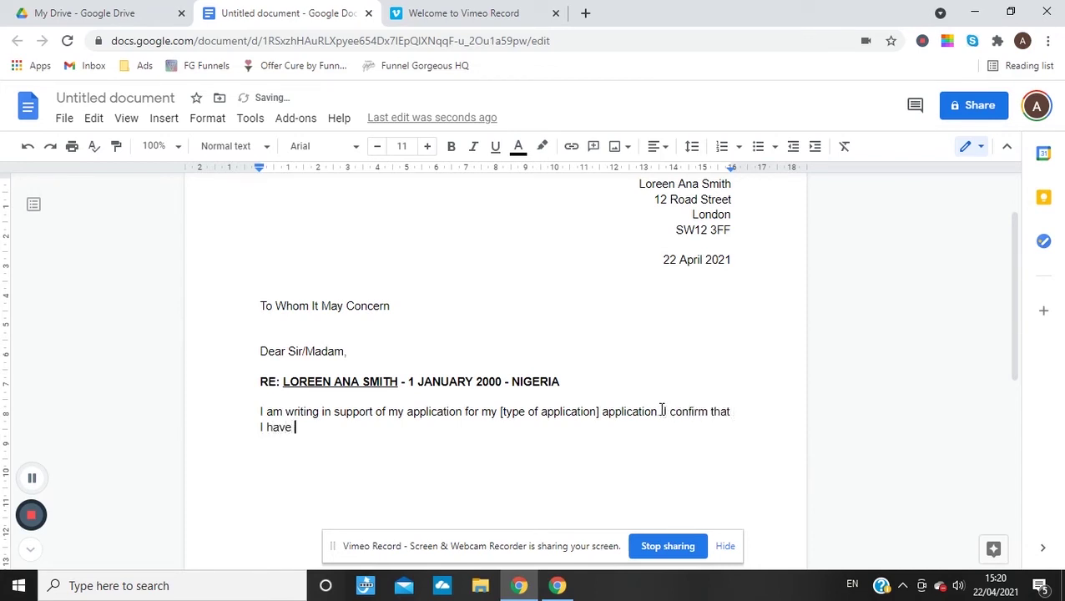
text(completed an on)
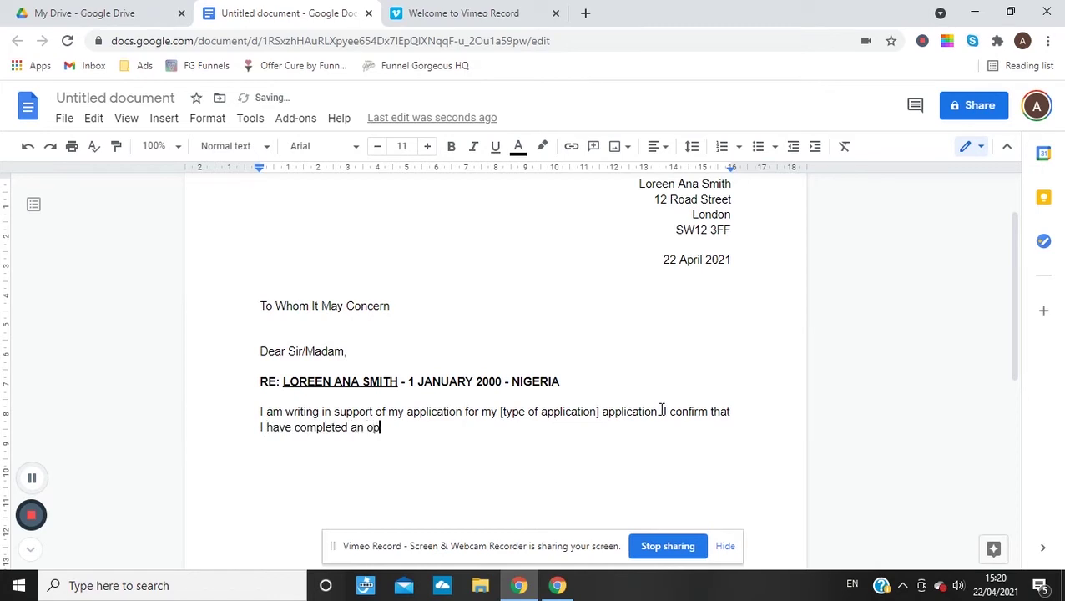
text(line application )
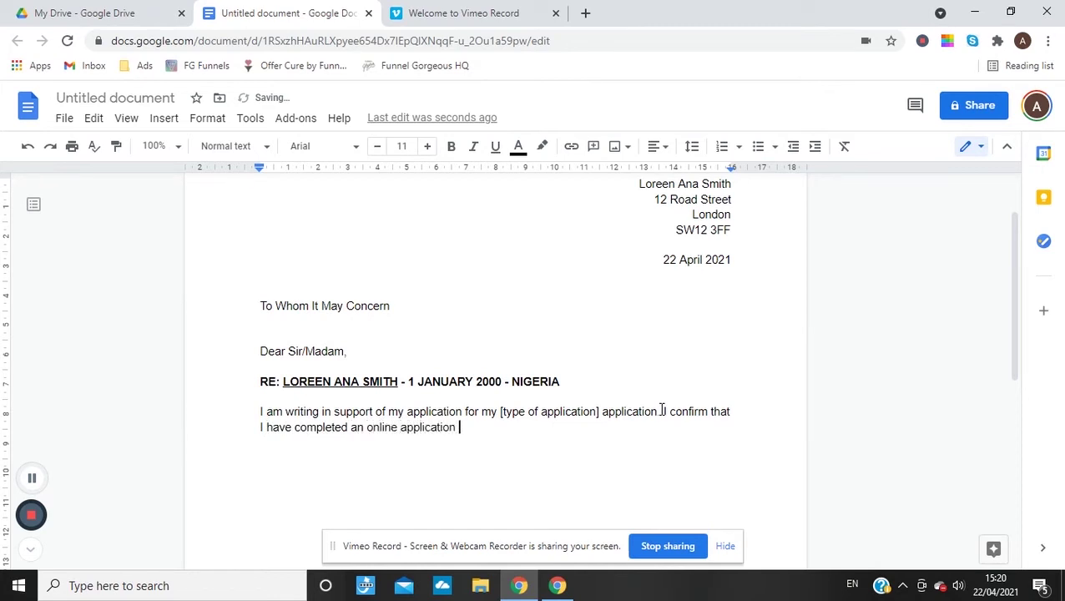
text(form together with the followi)
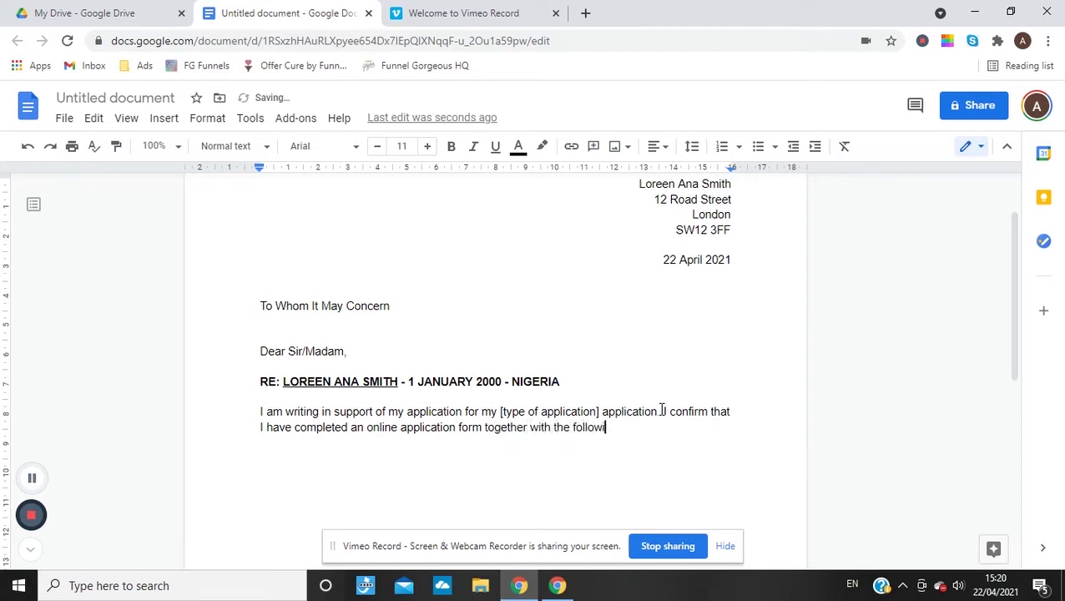
text(ng supporting do)
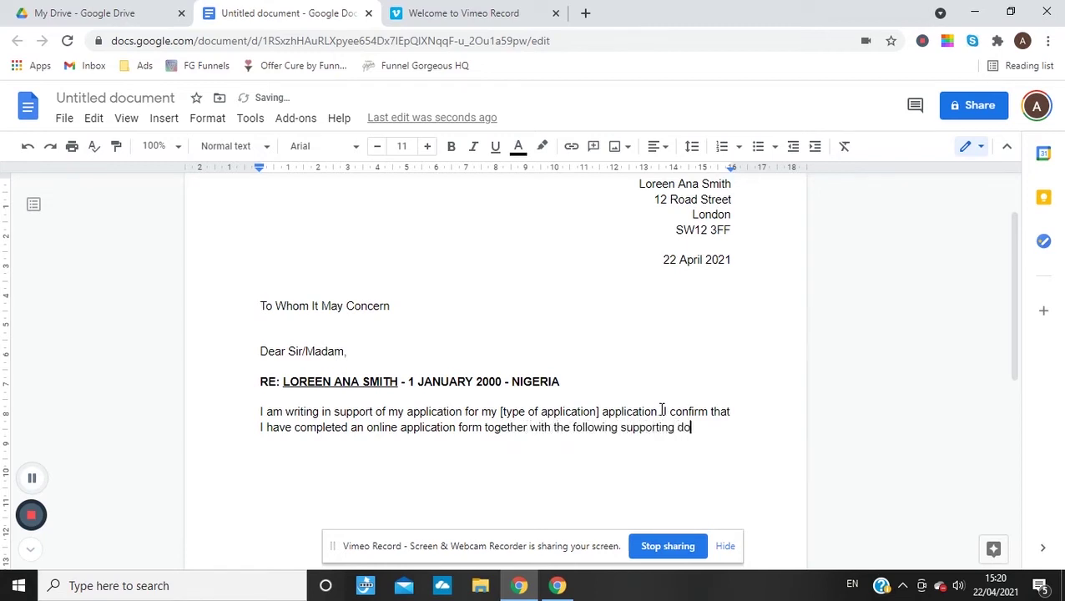
text(cuments:)
key(Return)
key(Return)
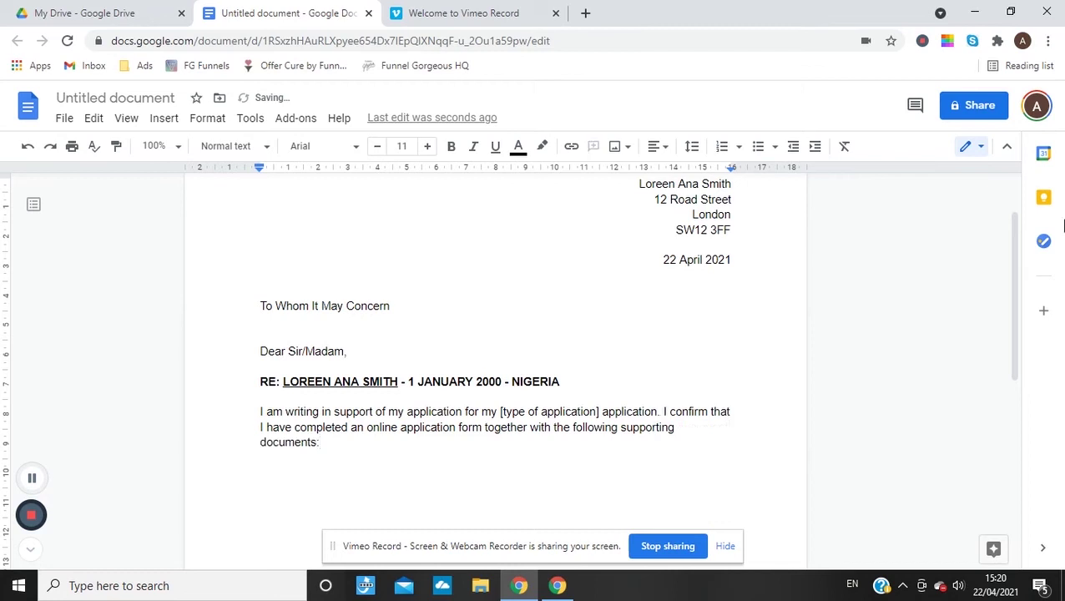
Step: Start a numbered list below the paragraph with '1.'
drag(1015, 308, 1017, 353)
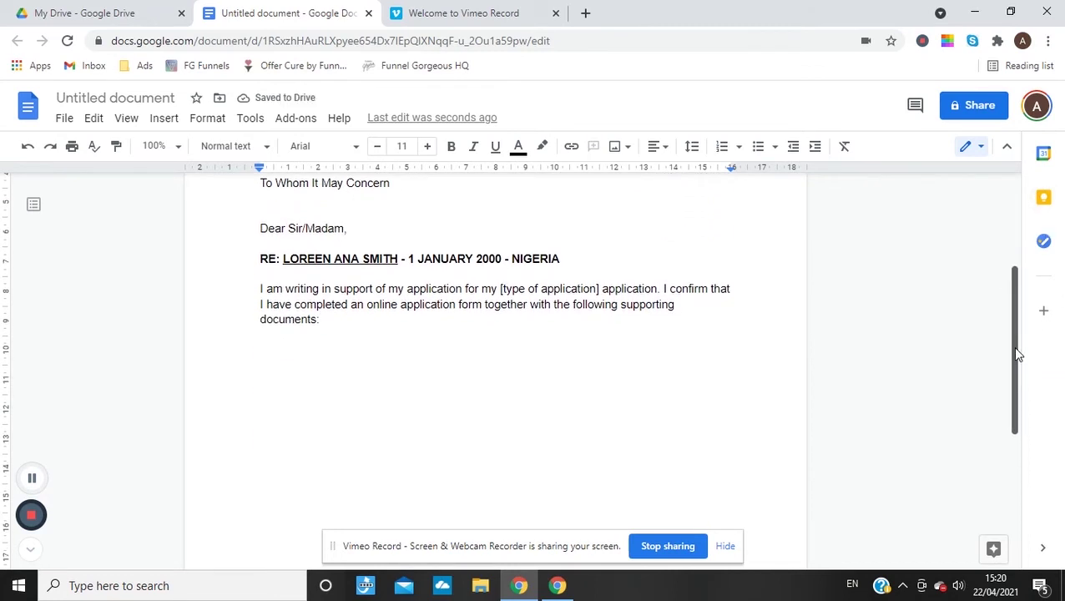
text(1.)
scroll(1012, 346, down, 1)
click(300, 259)
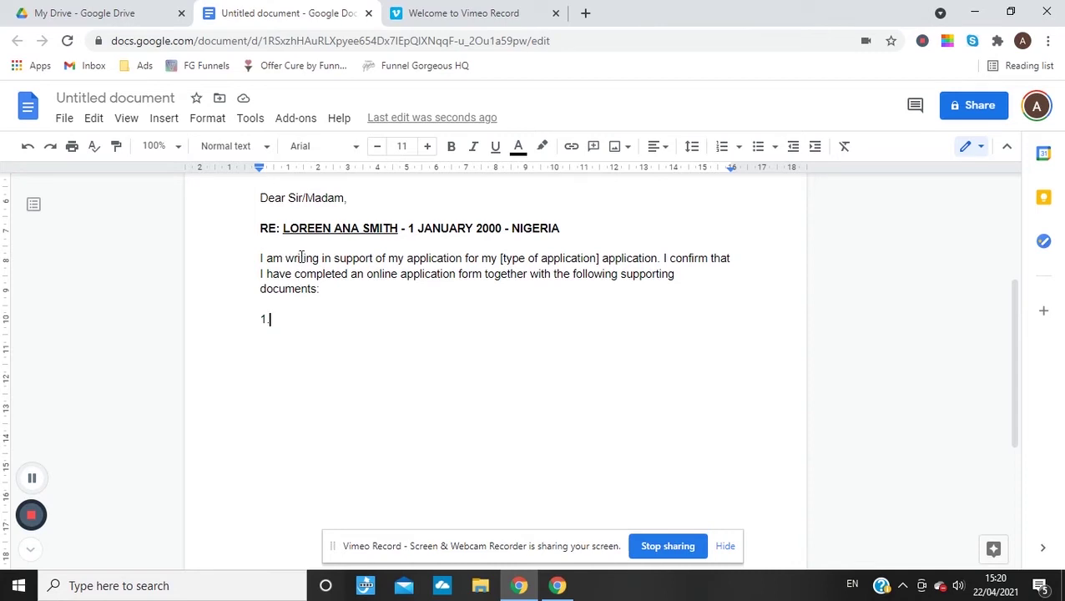
shift+click(312, 325)
click(312, 326)
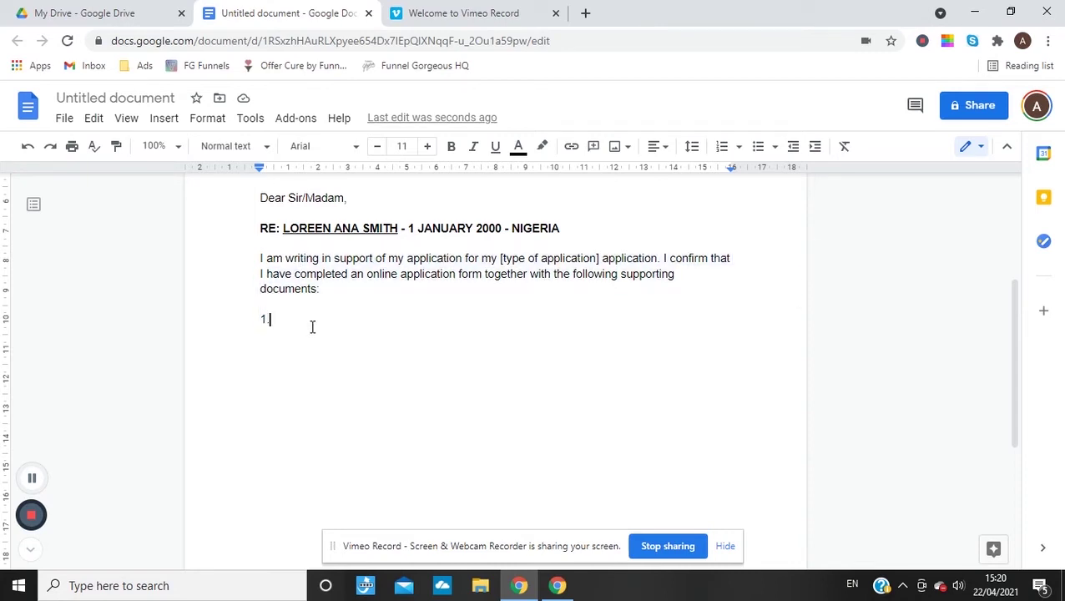
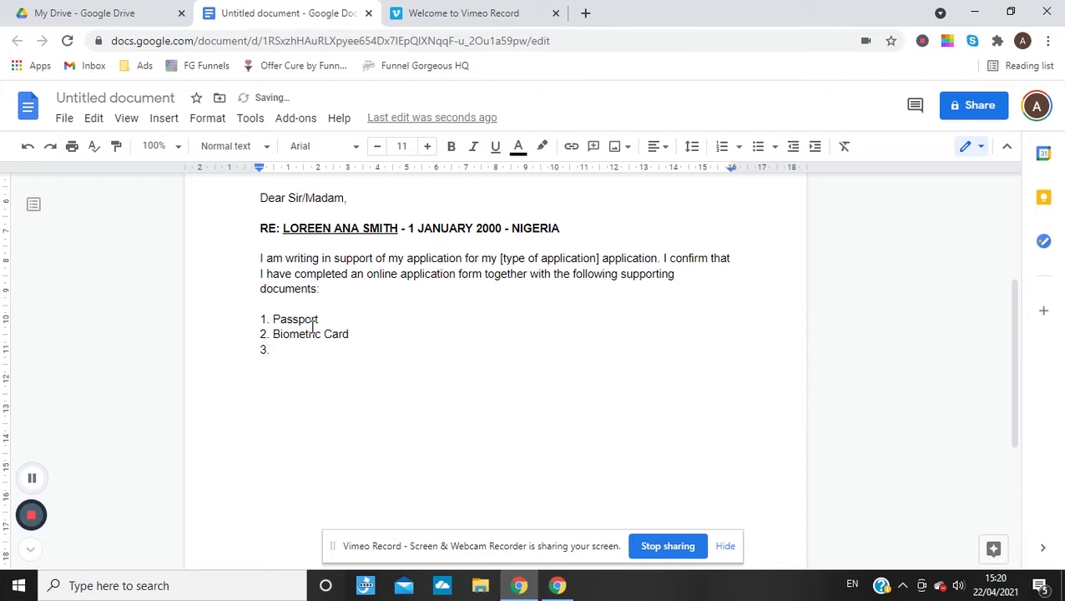
Step: Complete item 3 as Barclays Bank statements from January 2020 - April 2021
text([name of Bank] )
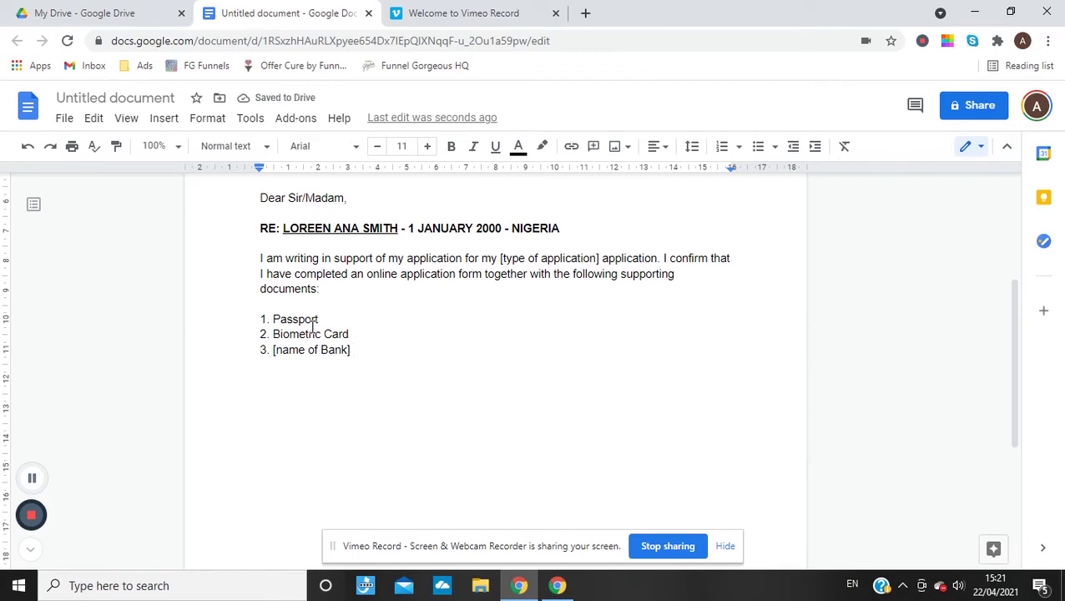
text(Barcla)
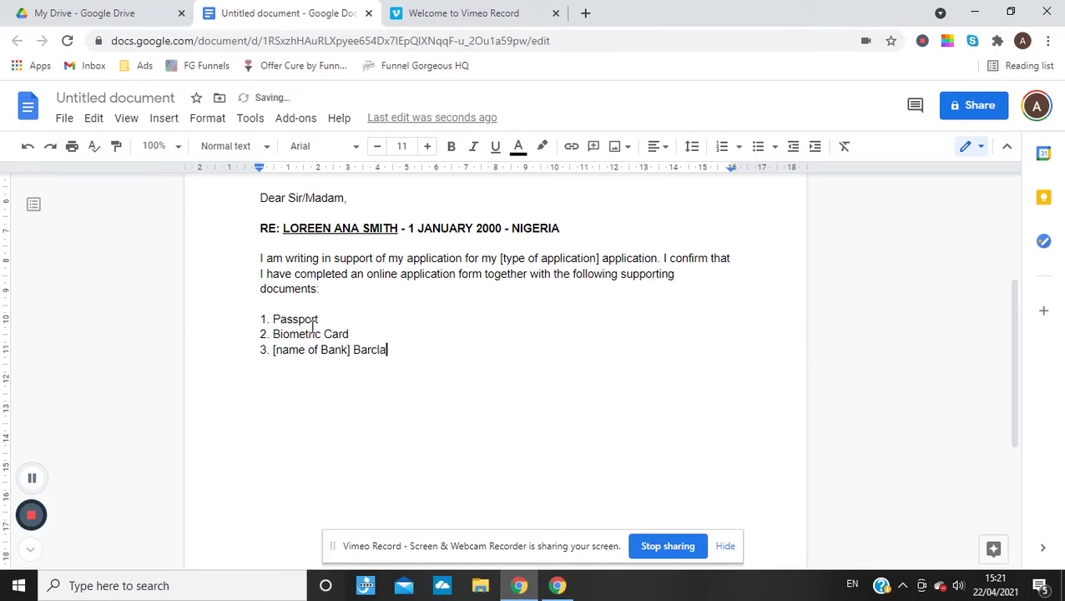
text(ys Bank from January 2021)
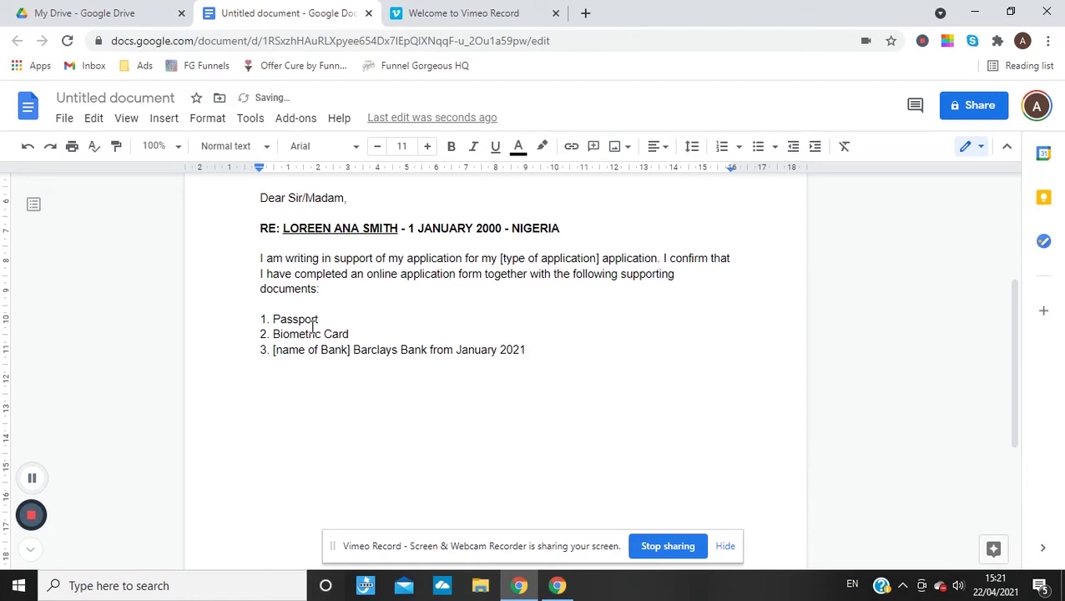
key(BackSpace)
text(0 - April 2021)
Step: Add item 4: payslips for the period from June 2020 to April 2021
key(Return)
text(3)
key(BackSpace)
text(4. Payslips)
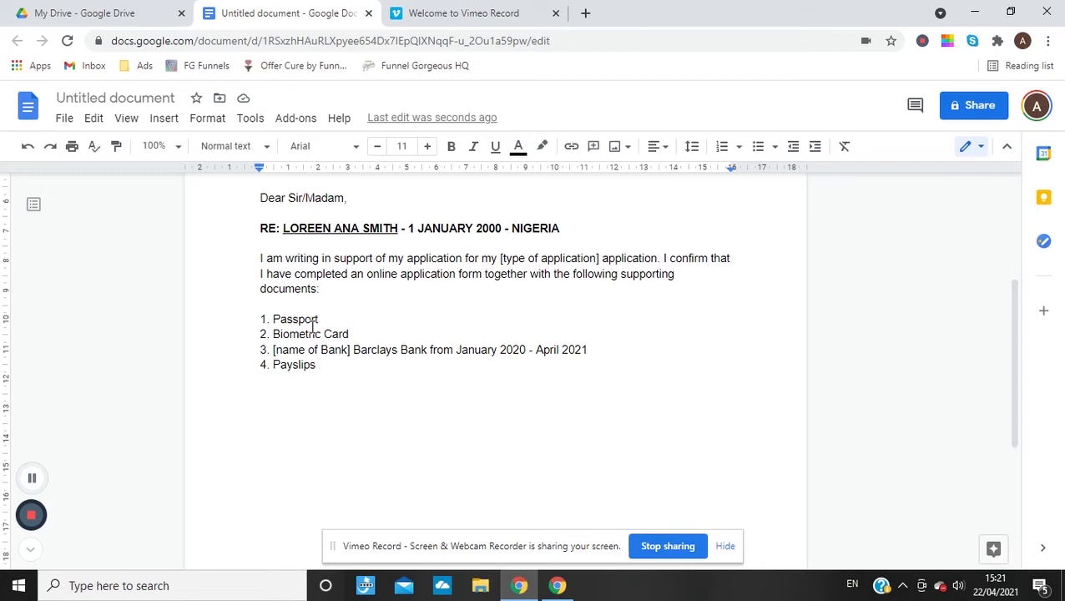
text([)
key(BackSpace)
text(for)
text( the period )
text(from Jan)
text(uar)
key(BackSpace)
key(BackSpace)
key(BackSpace)
key(BackSpace)
key(BackSpace)
text(une 2020)
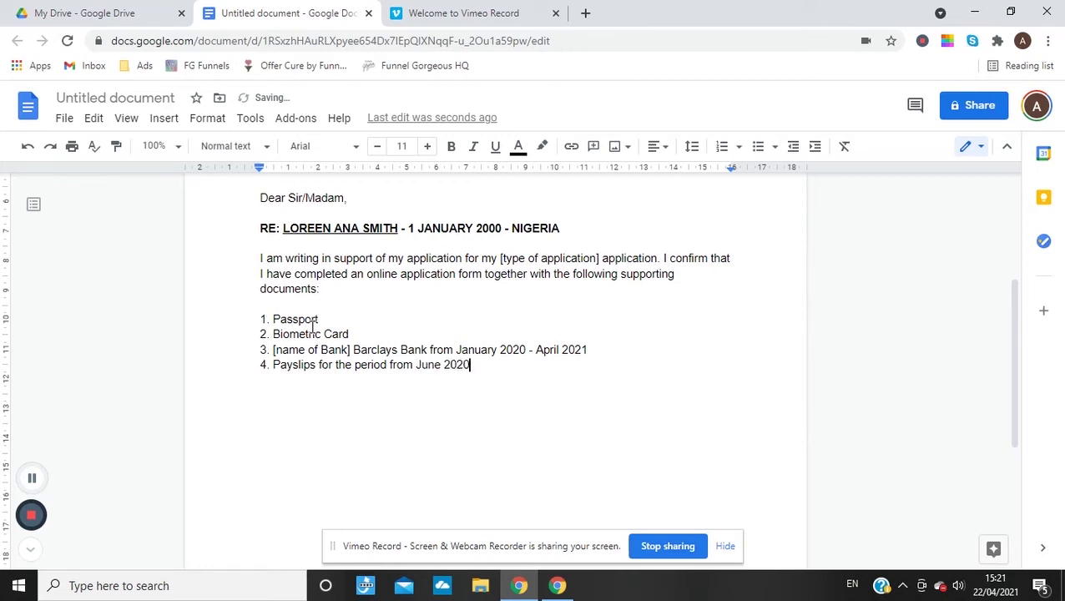
text(- April 2)
key(BackSpace)
key(BackSpace)
key(BackSpace)
text(l 2pp)
key(BackSpace)
key(BackSpace)
Step: Finish the payslip end date as April 2021 and add an empty line below the list
text(021)
drag(544, 368, 260, 318)
click(595, 431)
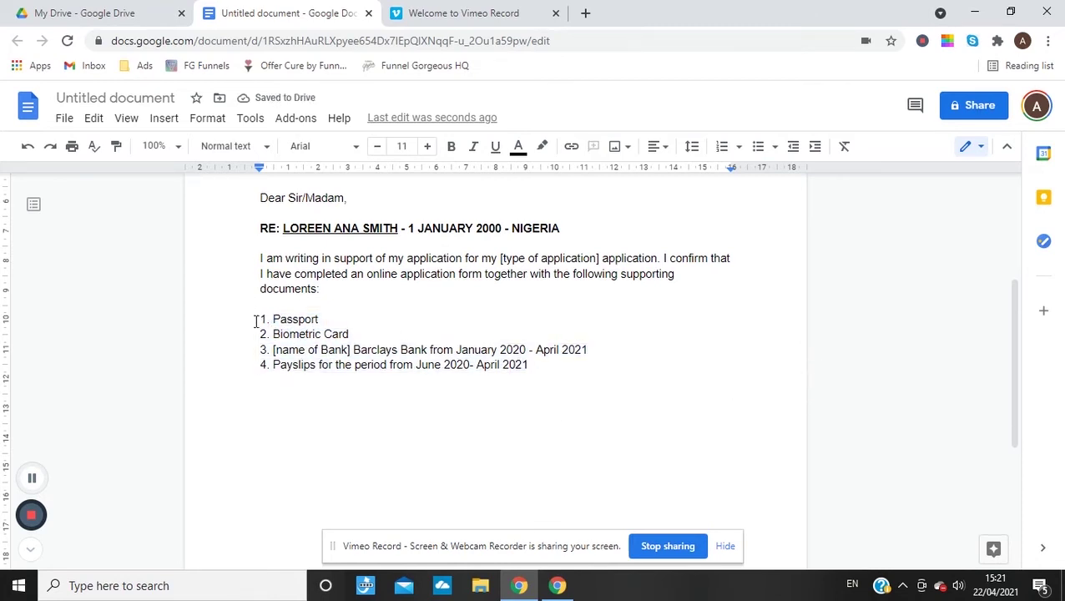
drag(261, 318, 421, 460)
click(421, 461)
click(548, 364)
key(Return)
Step: Highlight all four document list items in yellow
drag(550, 372, 254, 317)
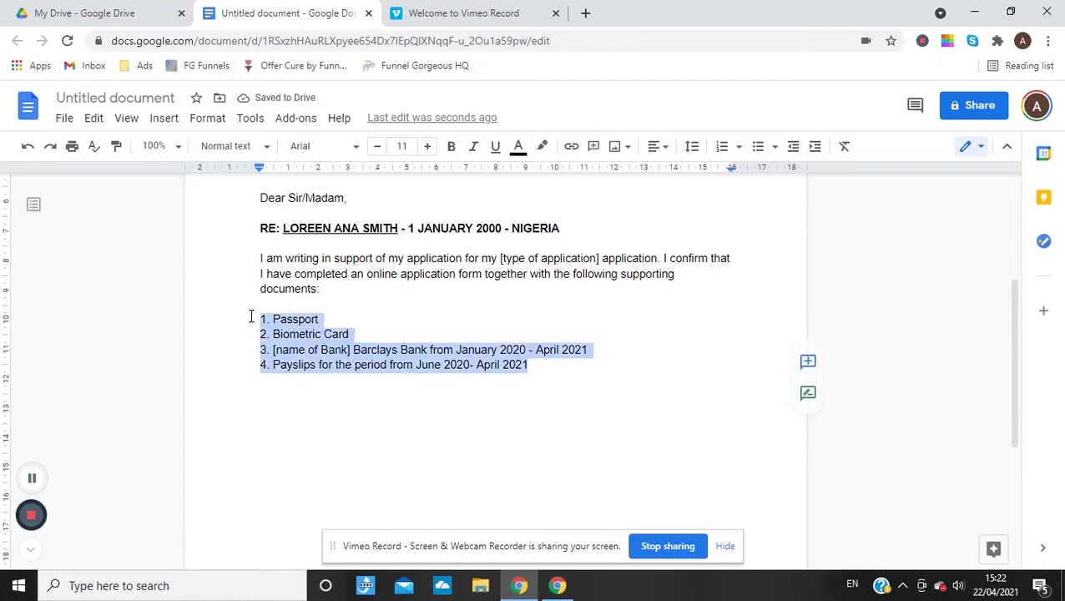
click(543, 147)
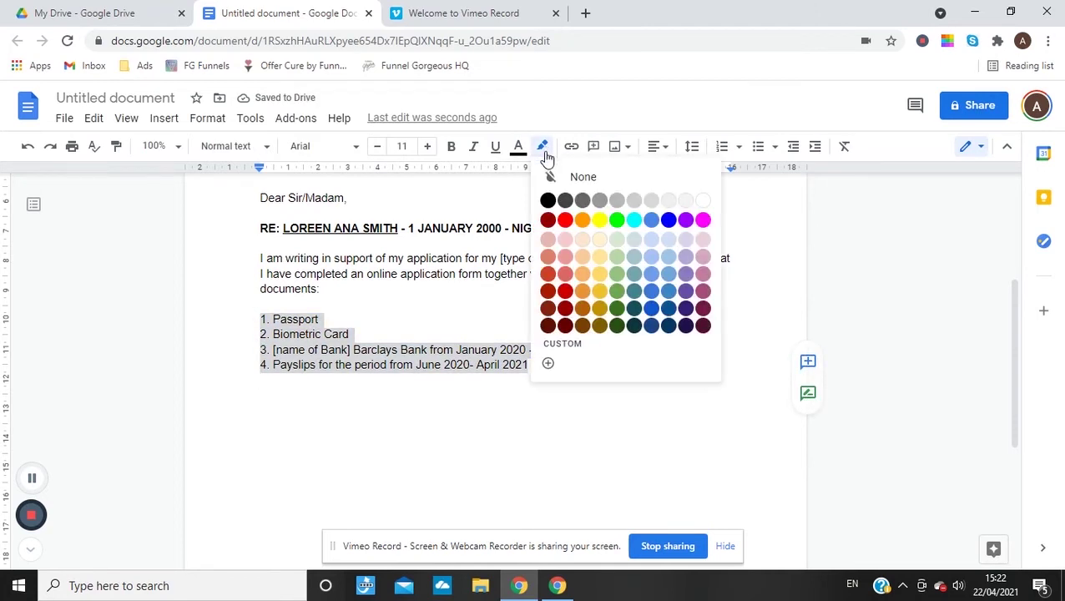
click(599, 220)
click(362, 409)
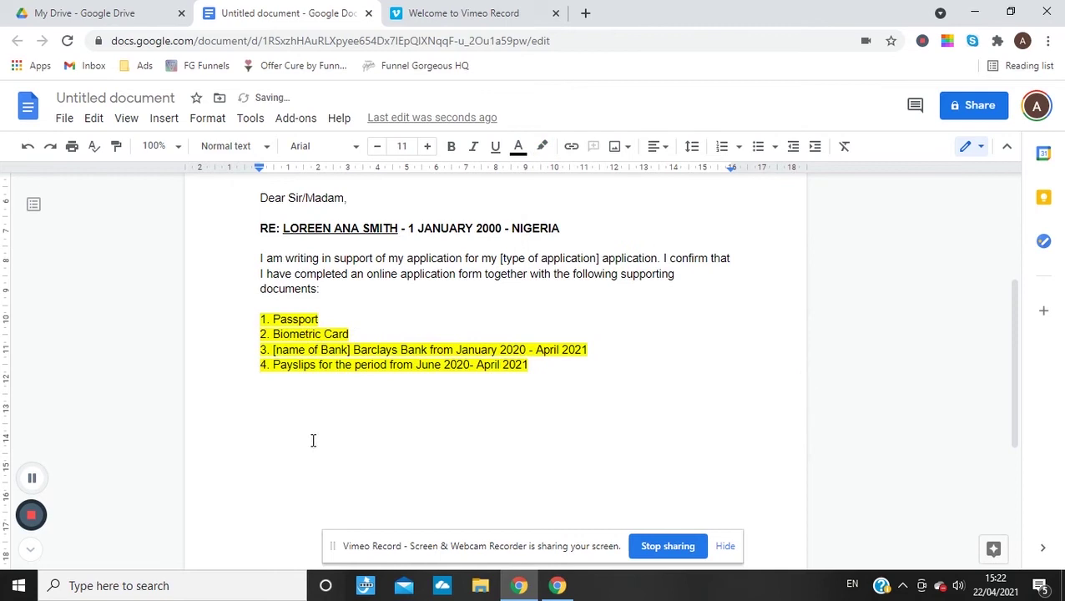
Step: Below the list, write 'My current visa expires on [ ]. I am now applying to renew it.'
key(BackSpace)
text(My)
text( v)
key(BackSpace)
text(curre)
key(BackSpace)
key(BackSpace)
text(rent su)
key(BackSpace)
key(BackSpace)
text(visa expires on [      )
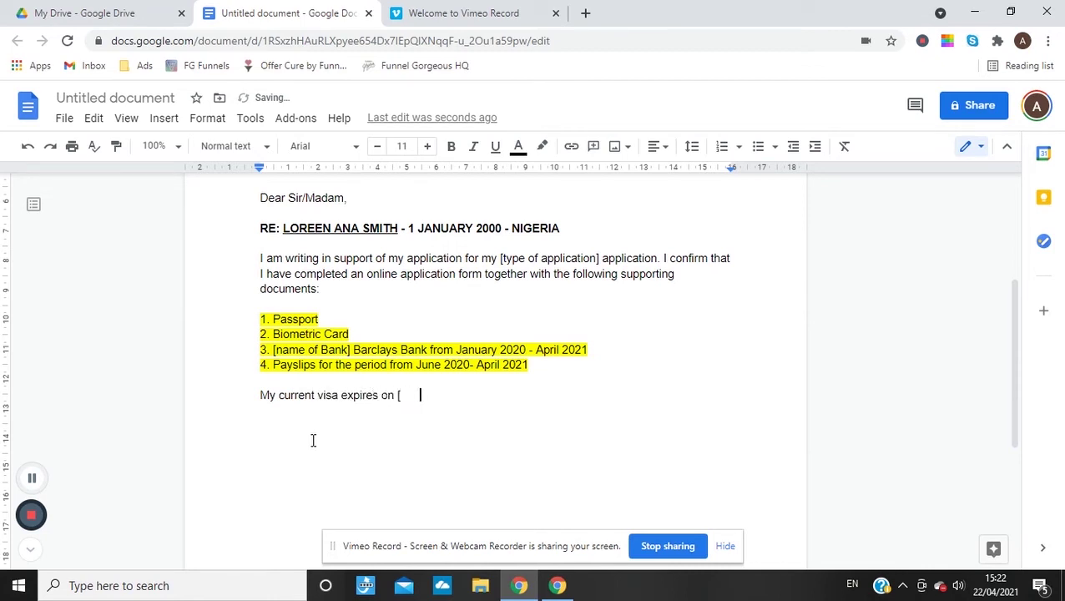
text(]. I am now applying to renew it.)
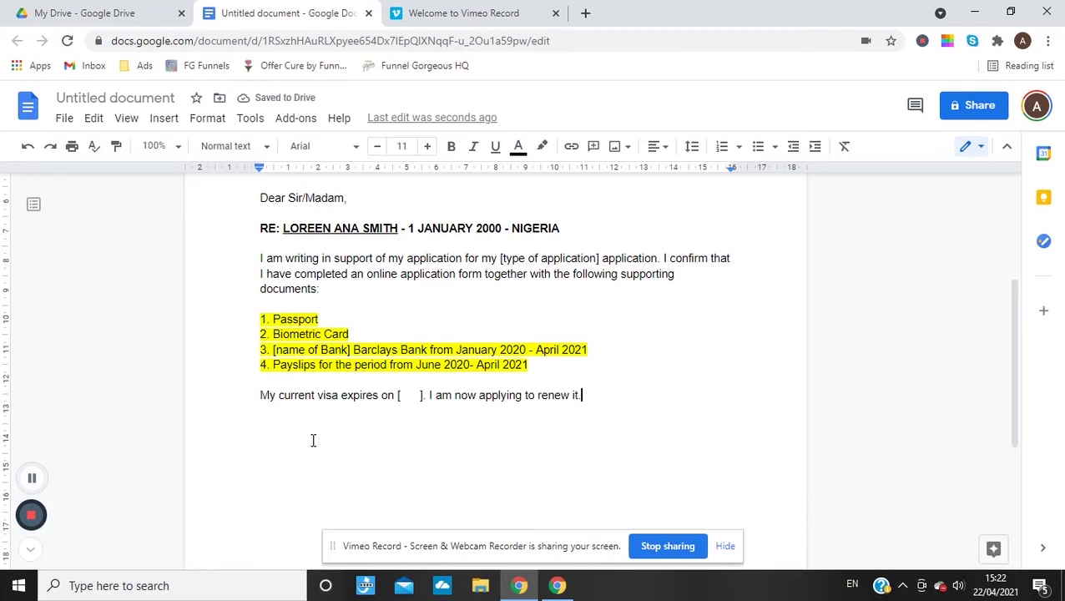
click(258, 395)
Step: Above the expiry paragraph, add the line 'I am applying for a visit visa because -----'
key(Return)
key(Return)
key(Up)
key(Up)
text(I am app)
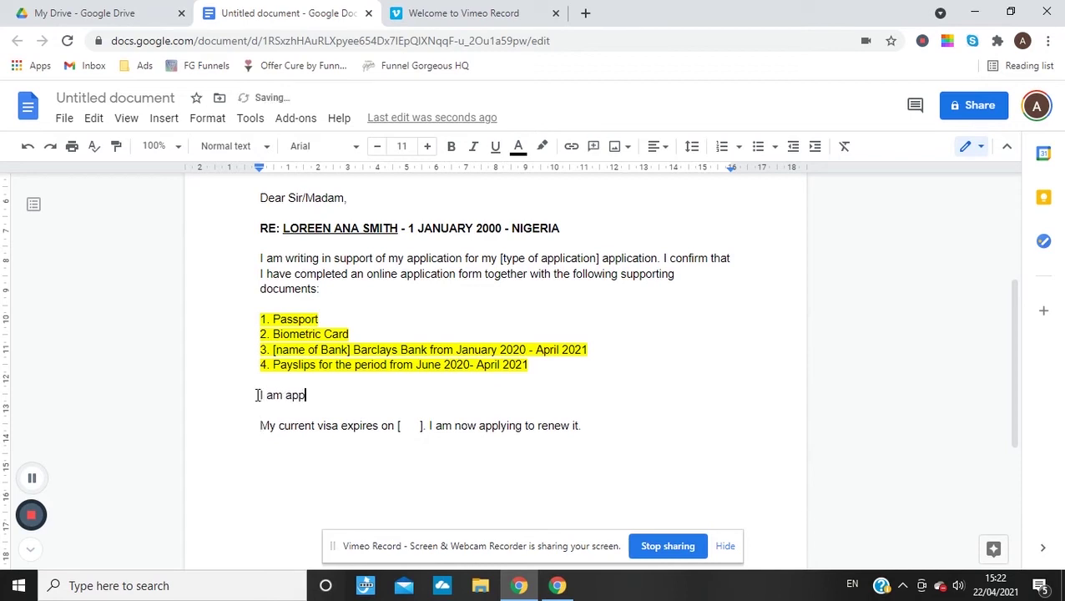
text(lying for a visa)
key(BackSpace)
text(it )
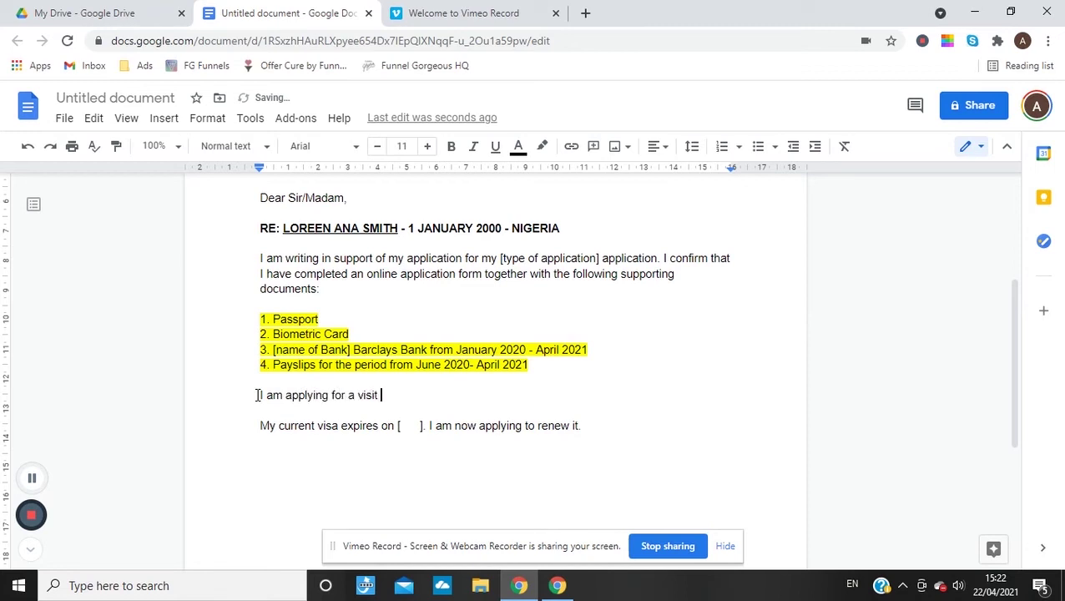
text(visa because -----)
Step: Enclose the visit visa line in square brackets
click(257, 395)
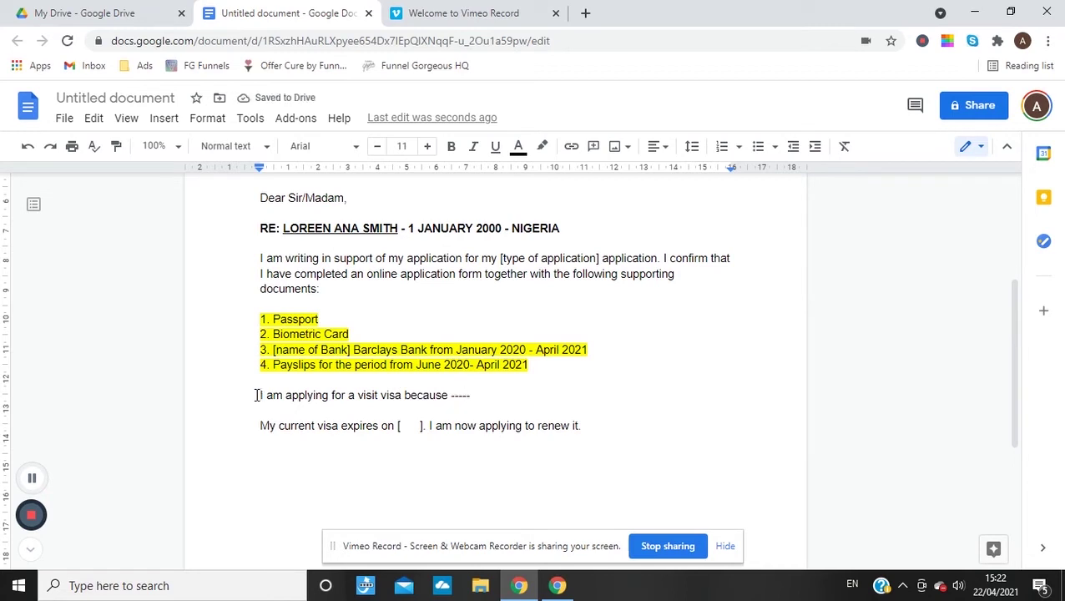
text([)
click(474, 395)
text(])
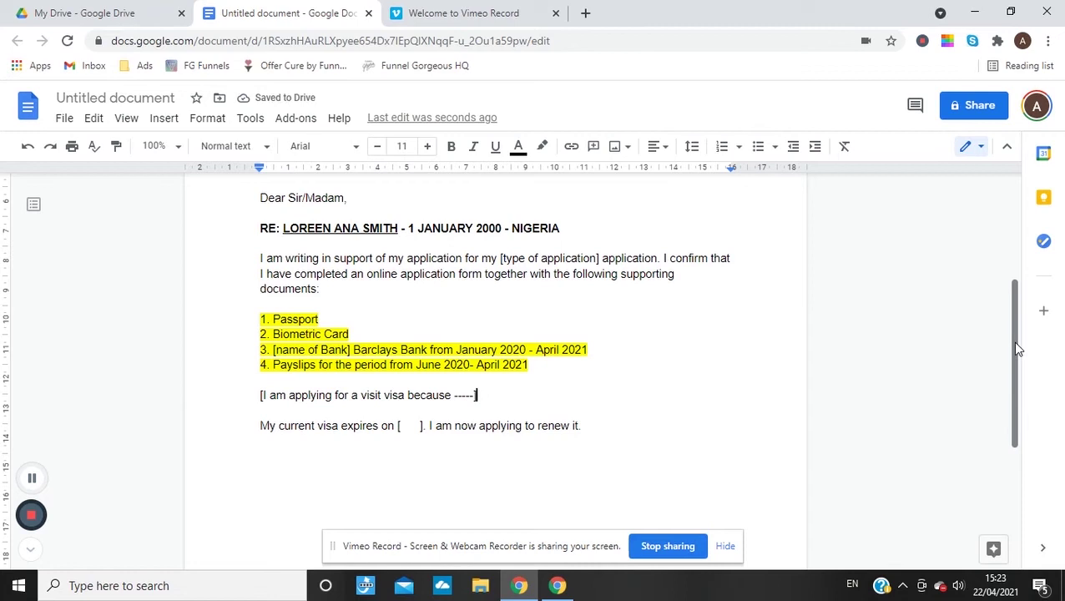
scroll(1014, 349, down, 1)
triple_click(453, 340)
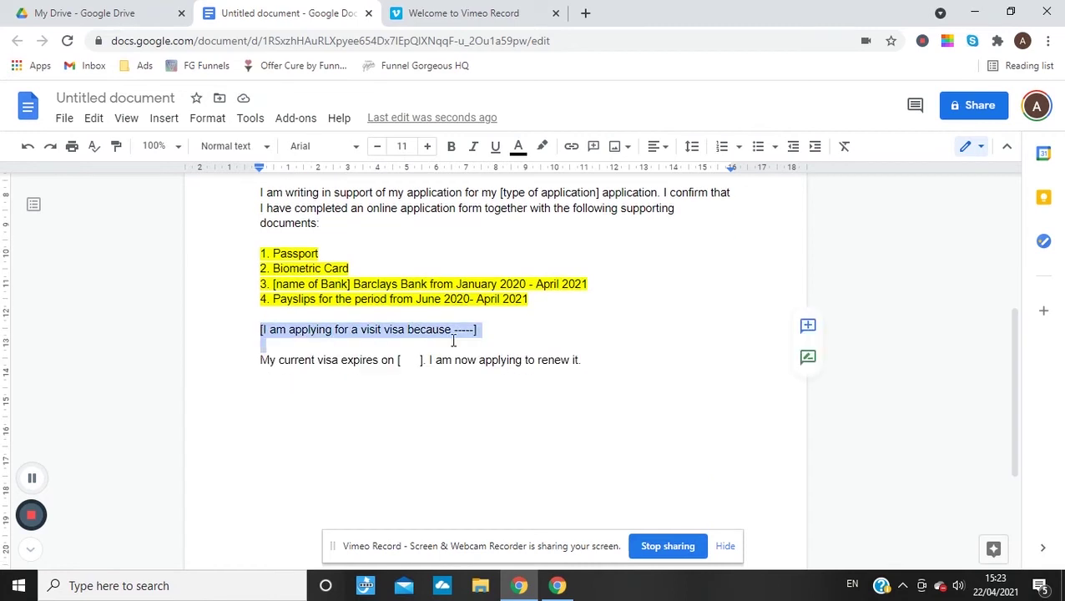
shift+click(583, 361)
click(582, 361)
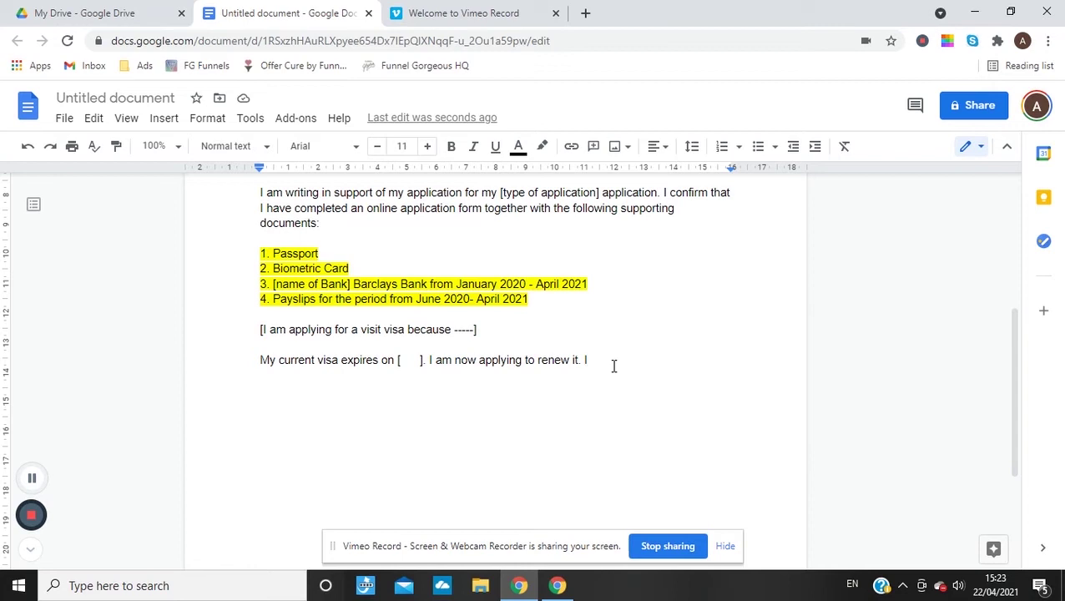
Step: Add a placeholder paragraph on issues to raise with the Home Office and documents you cannot provide
text(I)
key(BackSpace)
key(BackSpace)
key(Return)
text({write about any )
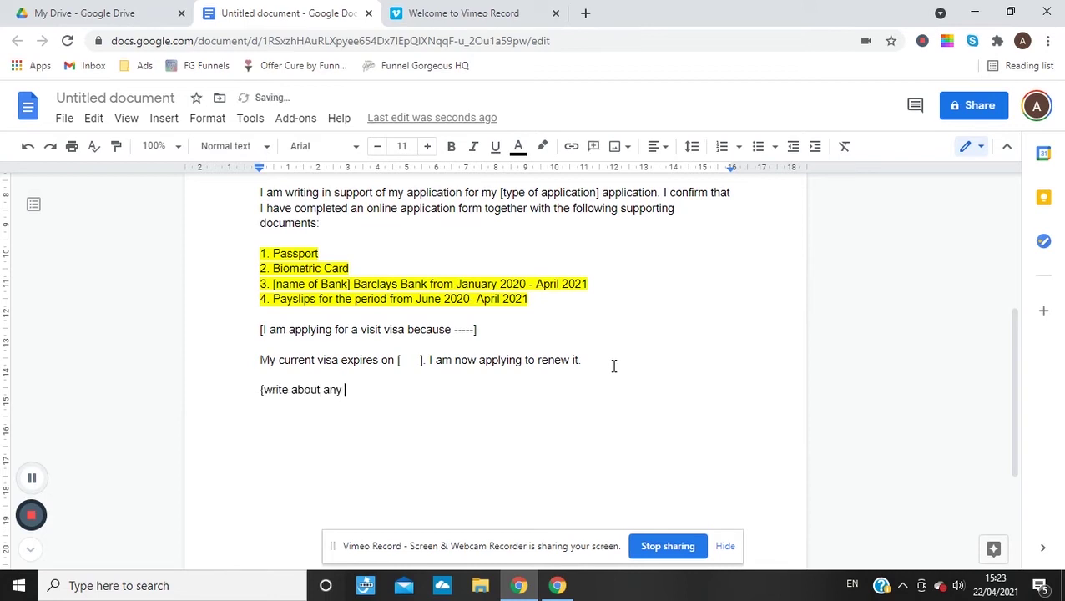
text(issues you want )
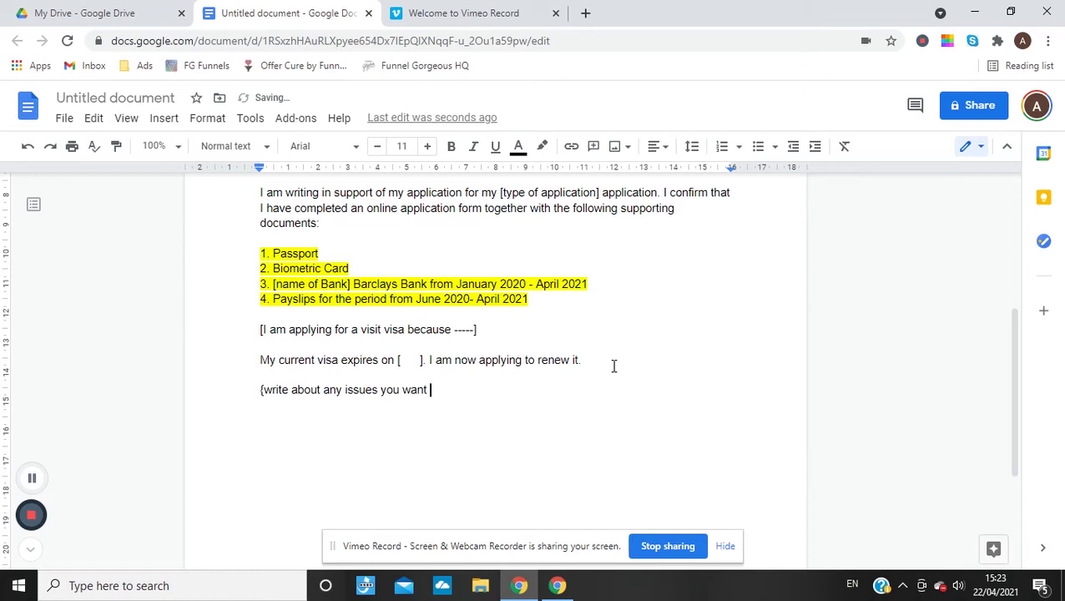
text(to expand on)
key(BackSpace)
key(BackSpace)
key(BackSpace)
text(and inf)
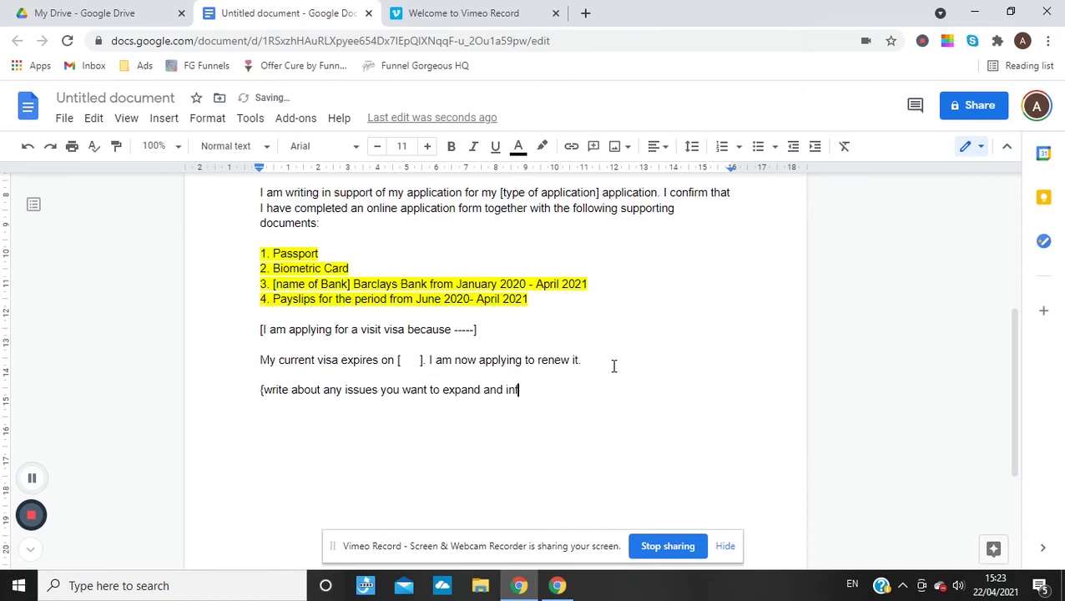
text(orm the Home Off)
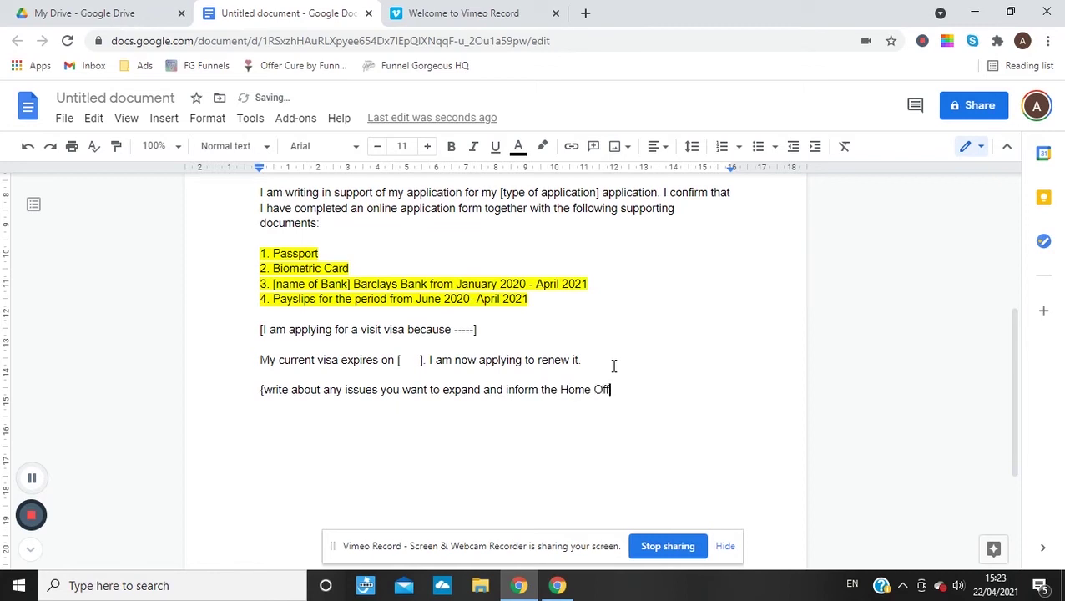
text(ice/write about the document)
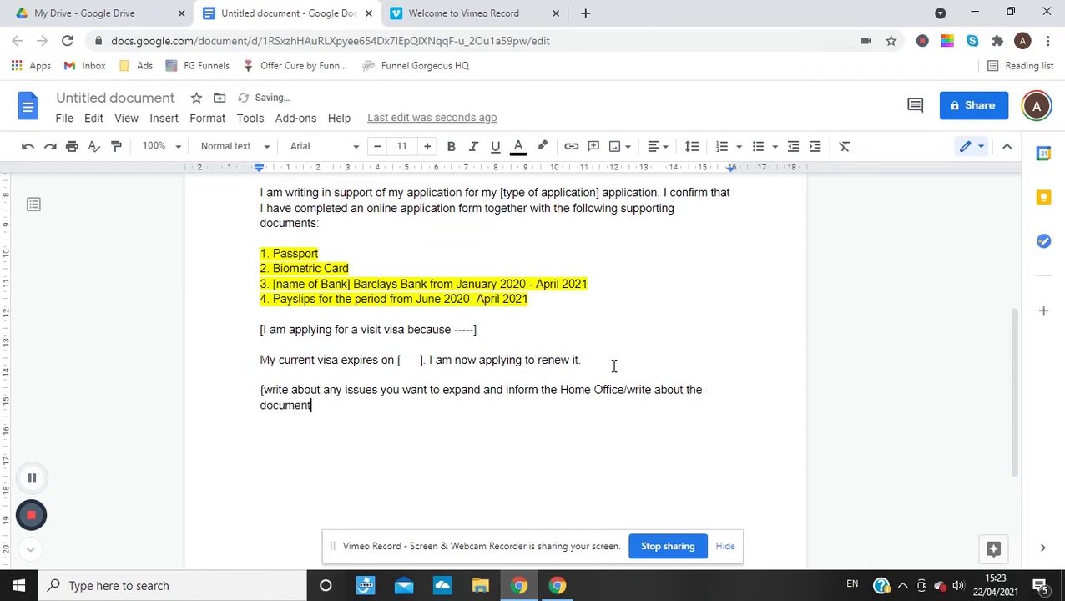
text(s that you are u nable)
key(BackSpace)
key(BackSpace)
key(BackSpace)
key(BackSpace)
key(BackSpace)
key(BackSpace)
text(nable )
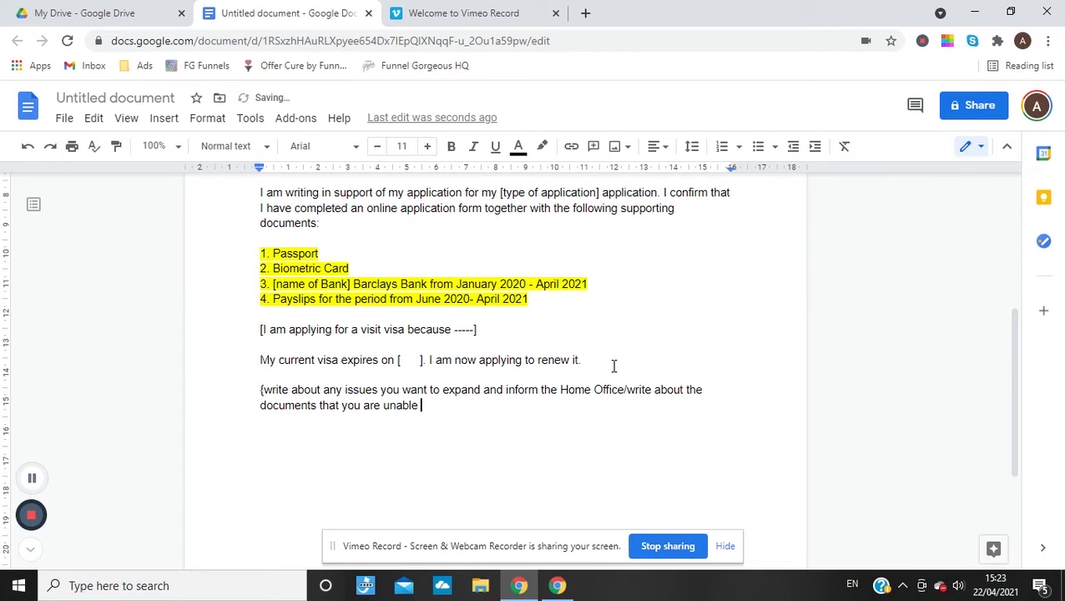
text(to provide)
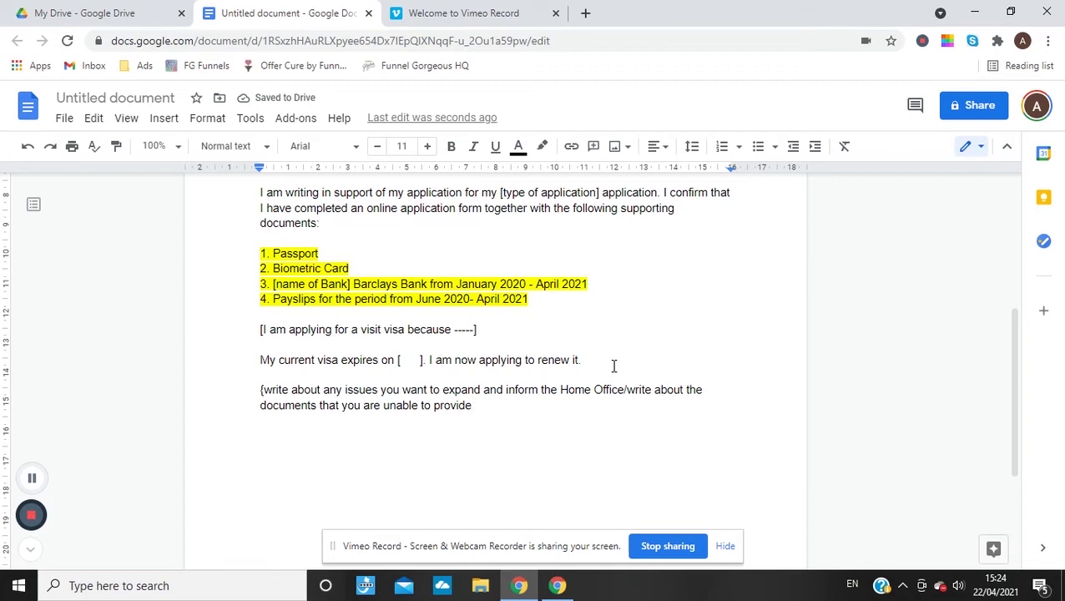
text())
drag(480, 406, 240, 359)
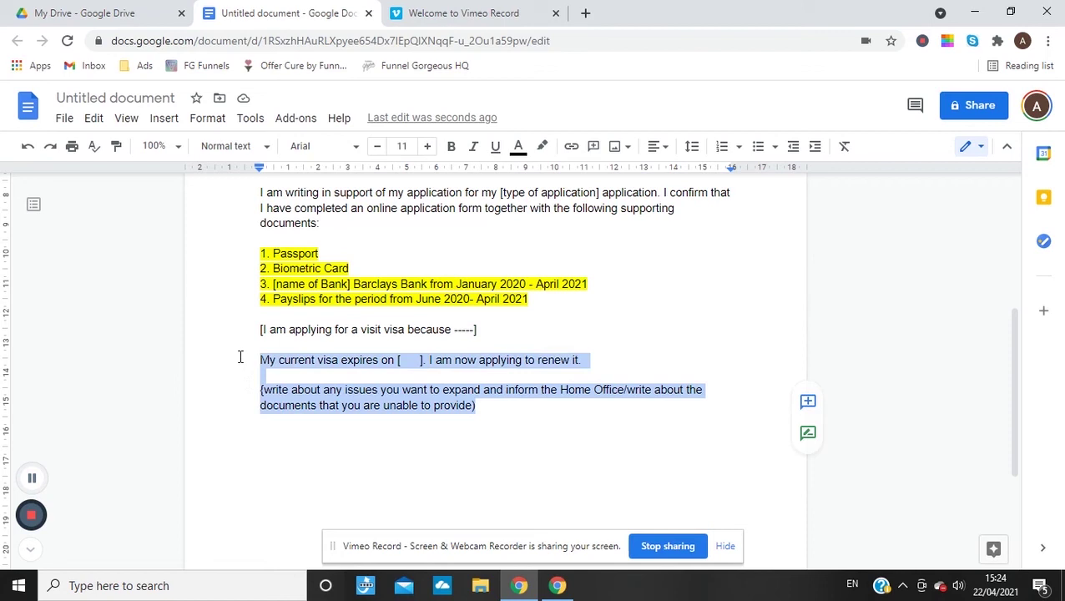
click(241, 357)
drag(476, 406, 189, 392)
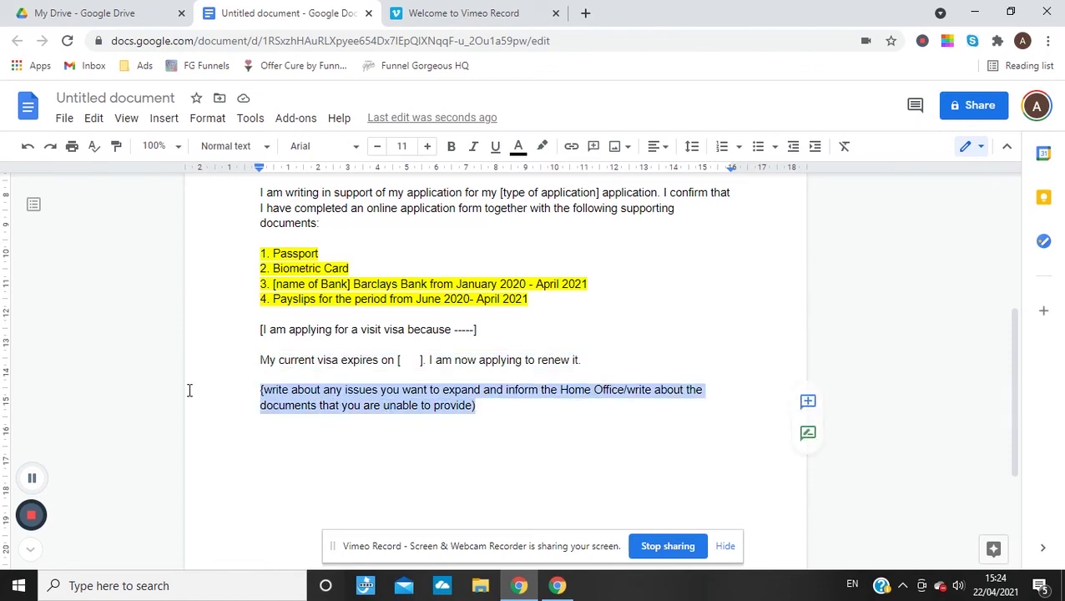
click(415, 462)
drag(476, 406, 248, 358)
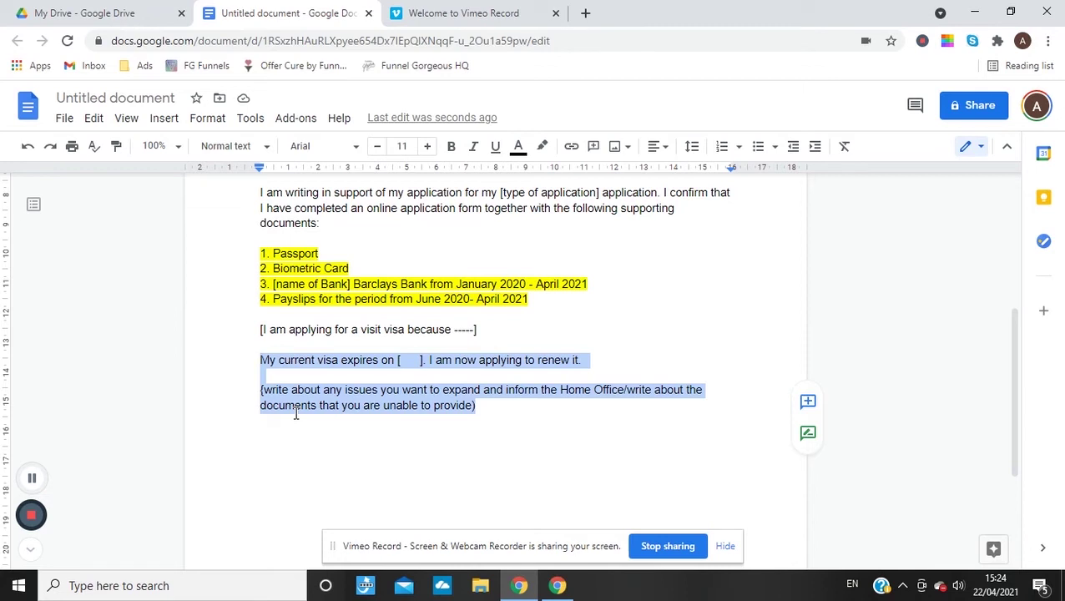
click(384, 426)
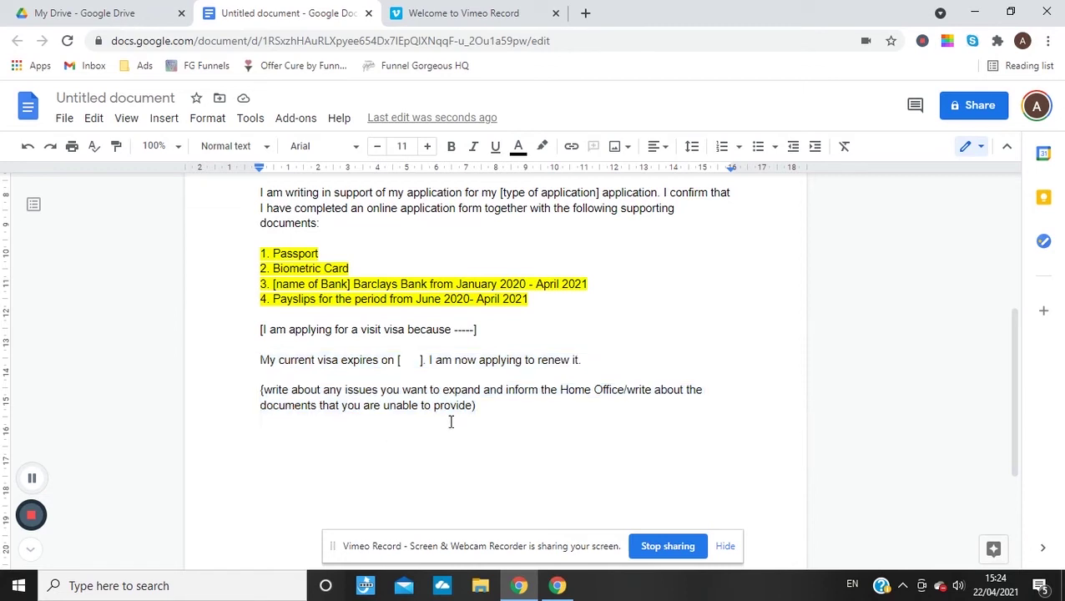
Step: Add an empty line after the 'provide)' note and scroll through the letter
click(497, 403)
key(Return)
scroll(1012, 334, up, 2)
drag(1011, 335, 1013, 415)
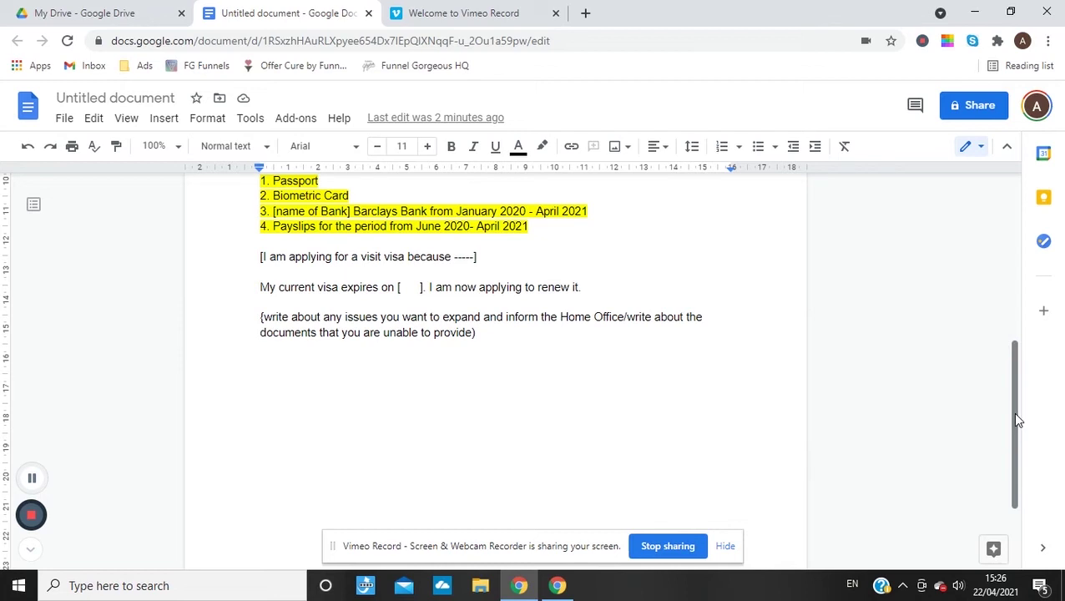
drag(1016, 414, 1012, 371)
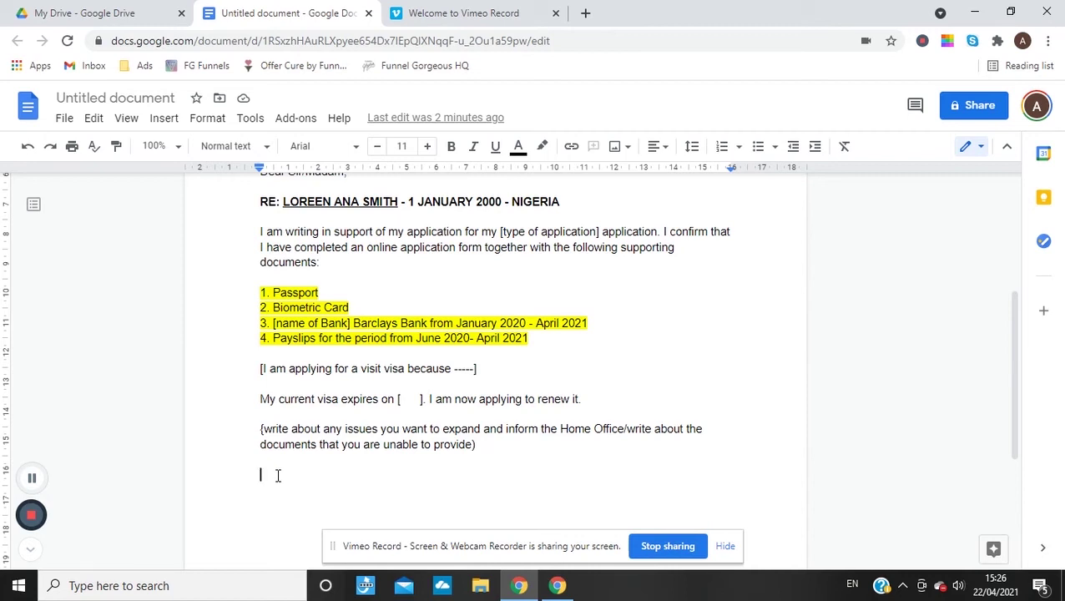
Step: Delete the '[I am applying for a visit visa because -----]' line
mouse_move(1011, 377)
mouse_down()
mouse_move(1017, 417)
mouse_move(1010, 363)
mouse_move(1011, 381)
mouse_up()
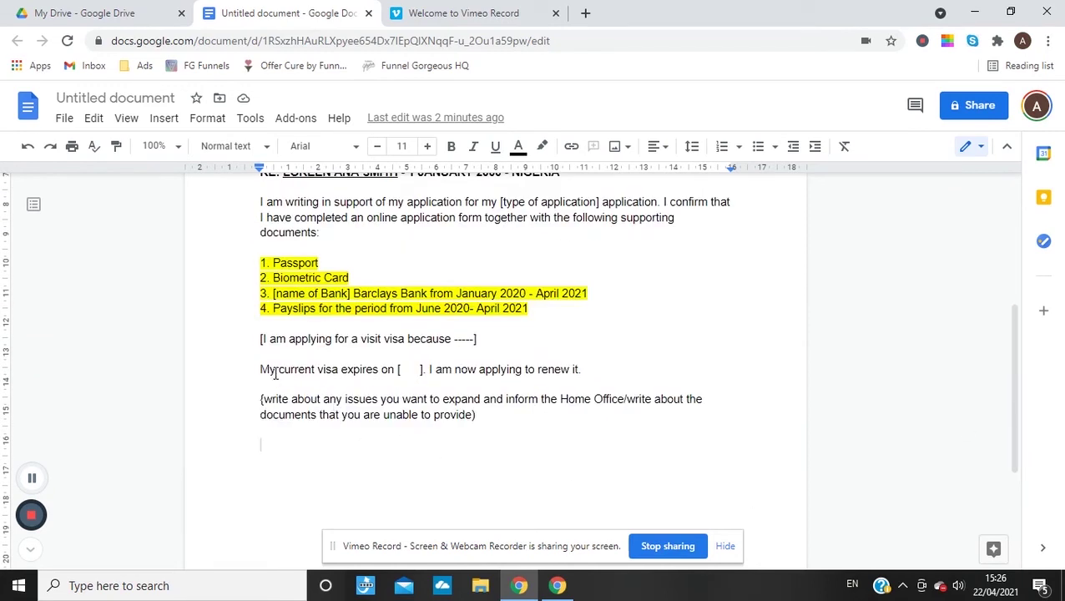
drag(259, 340, 499, 339)
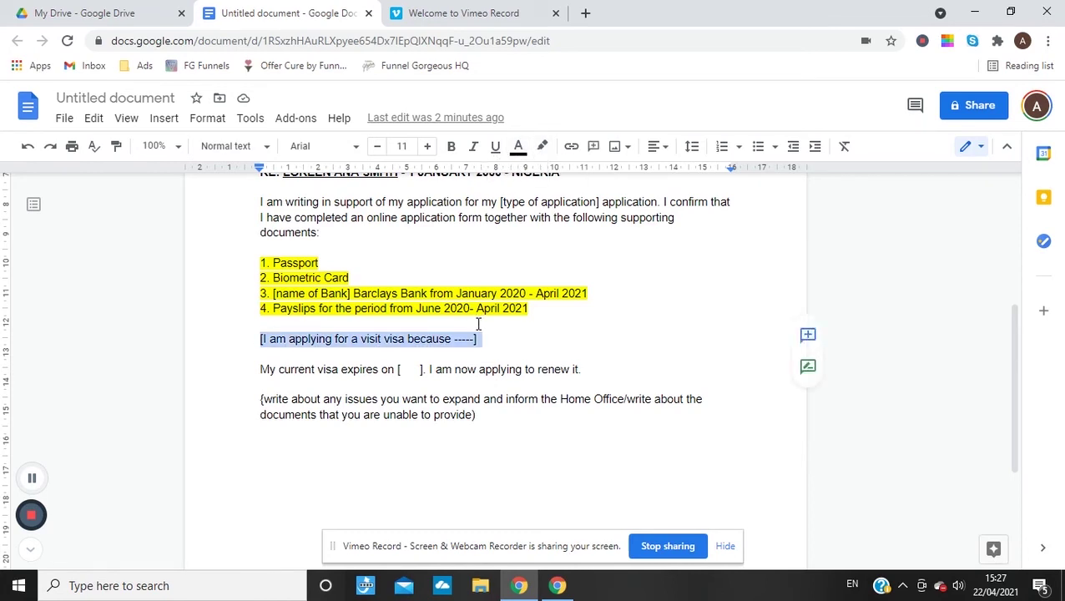
key(Delete)
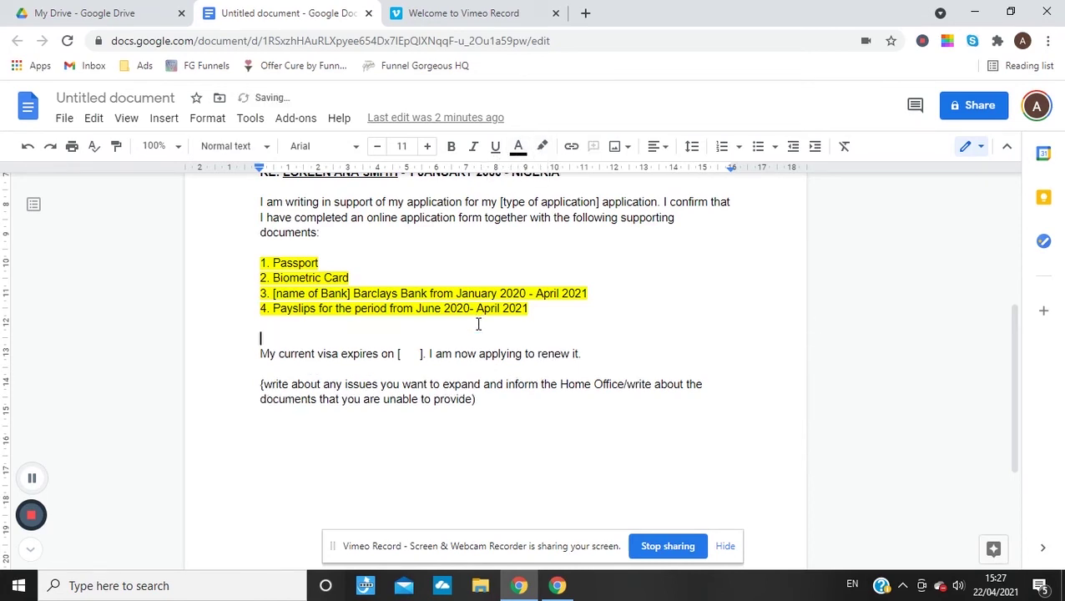
key(Delete)
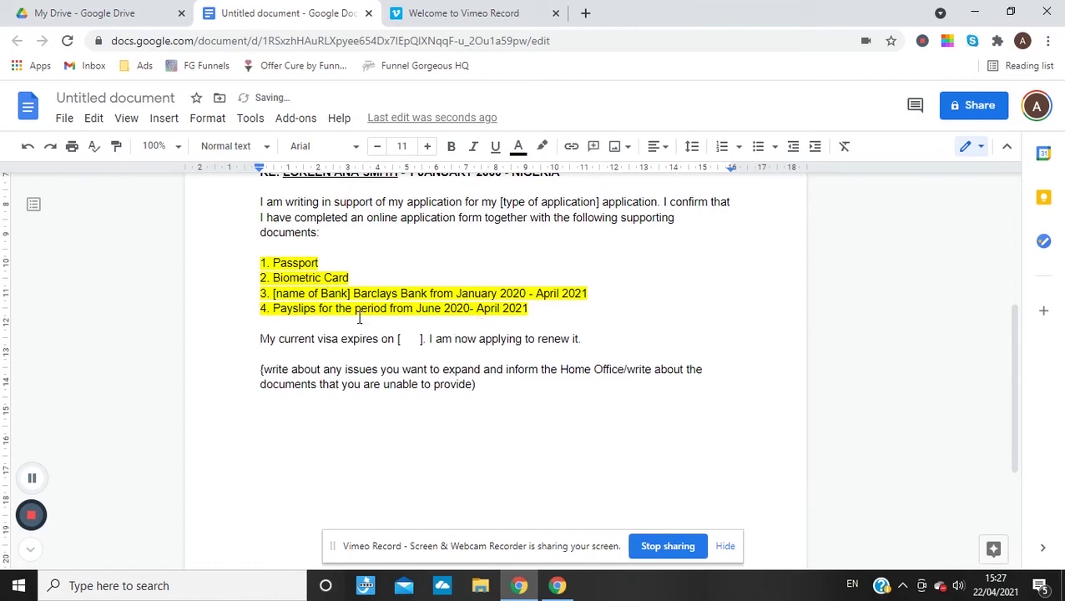
Step: Replace the blank date placeholder with '1 May 2021.'
click(399, 339)
shift+click(423, 341)
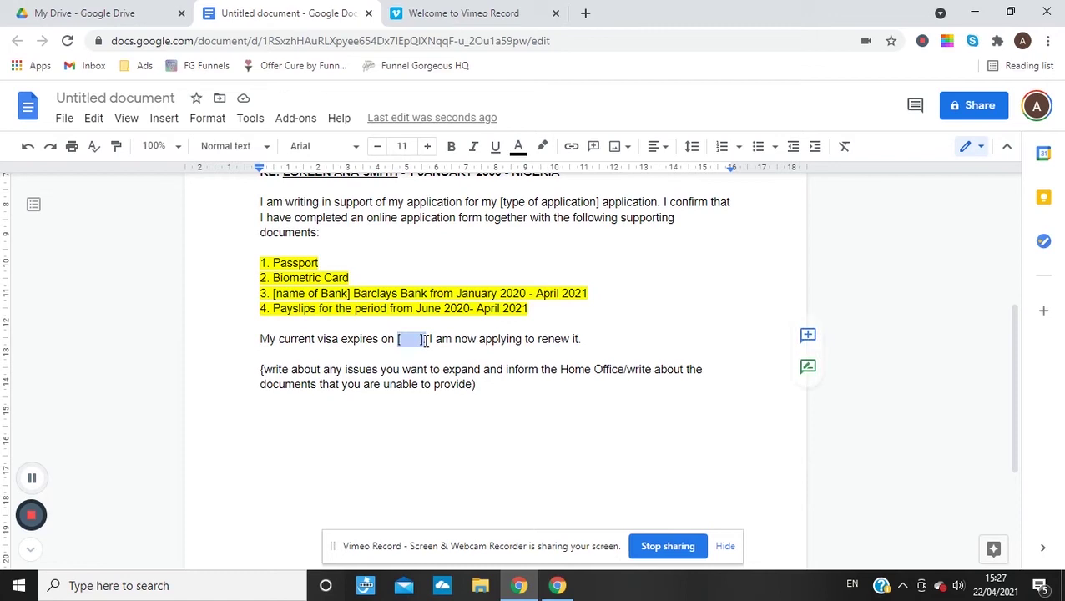
click(425, 340)
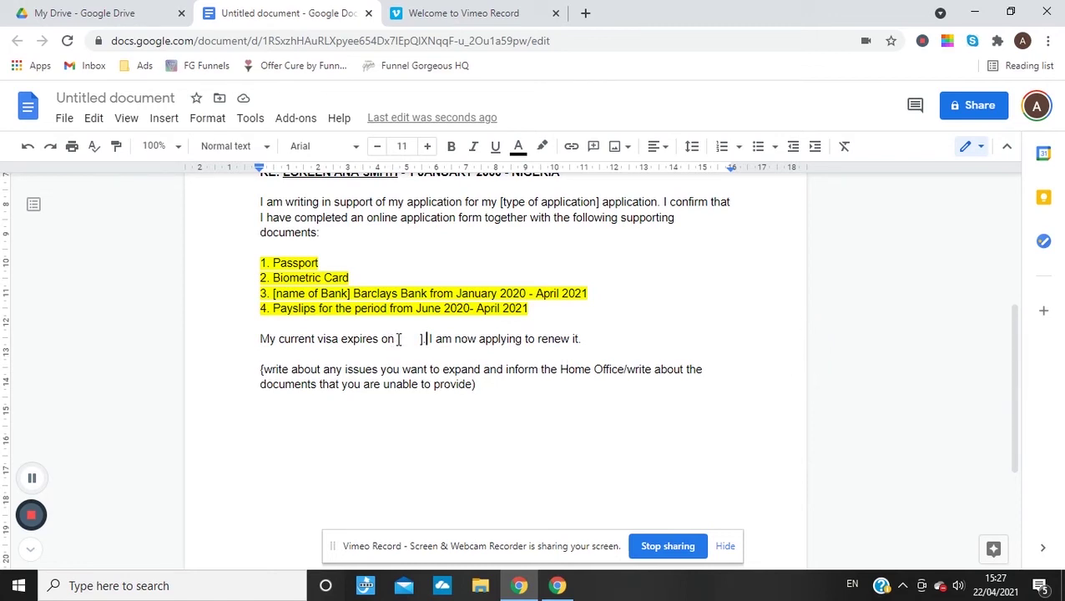
drag(398, 340, 425, 340)
key(BackSpace)
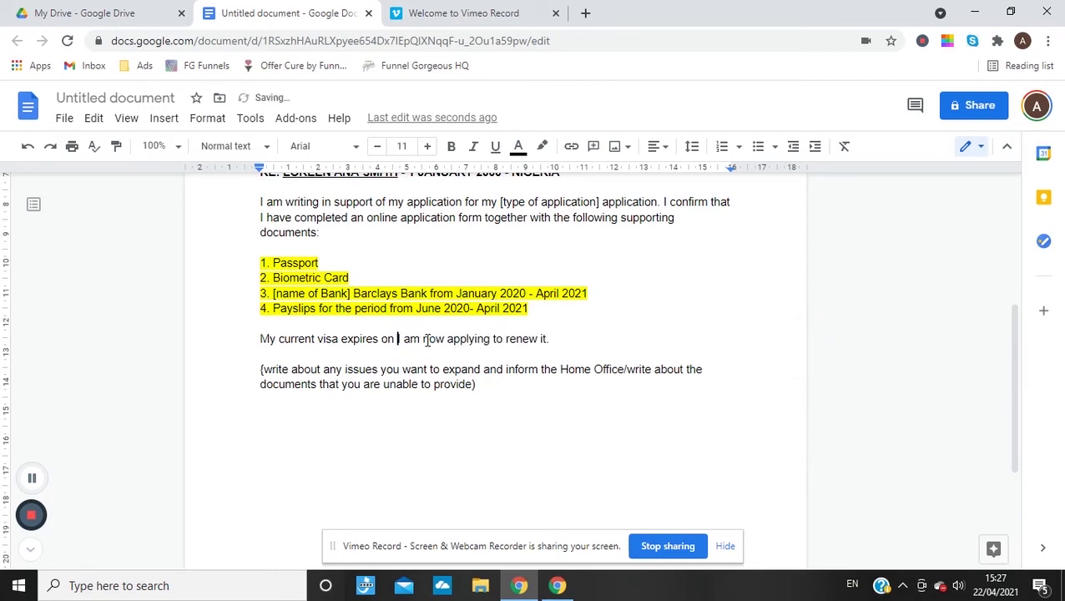
text(1 May 20)
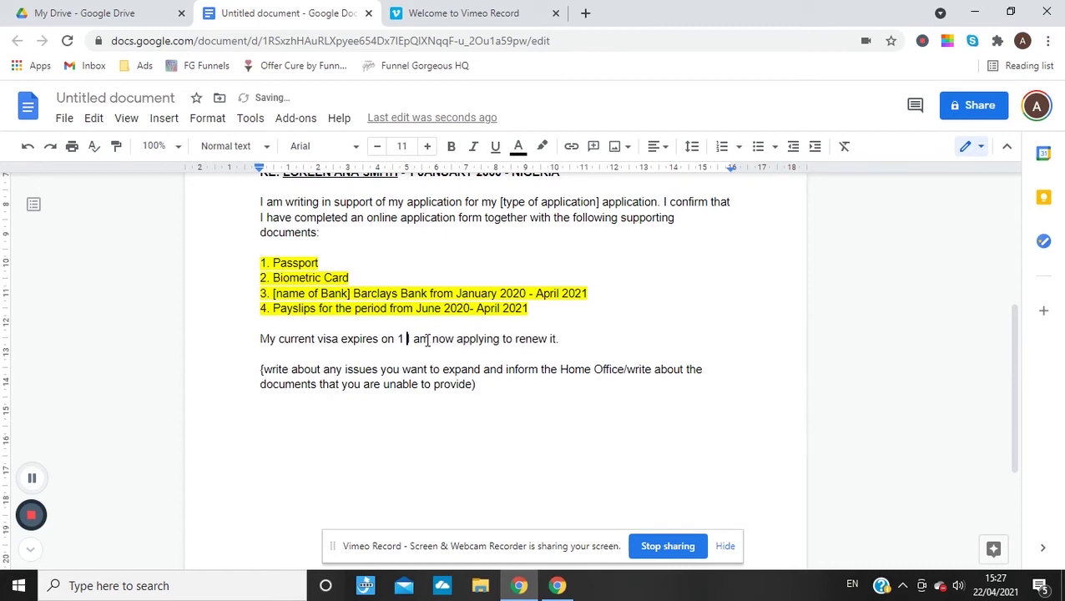
text(21)
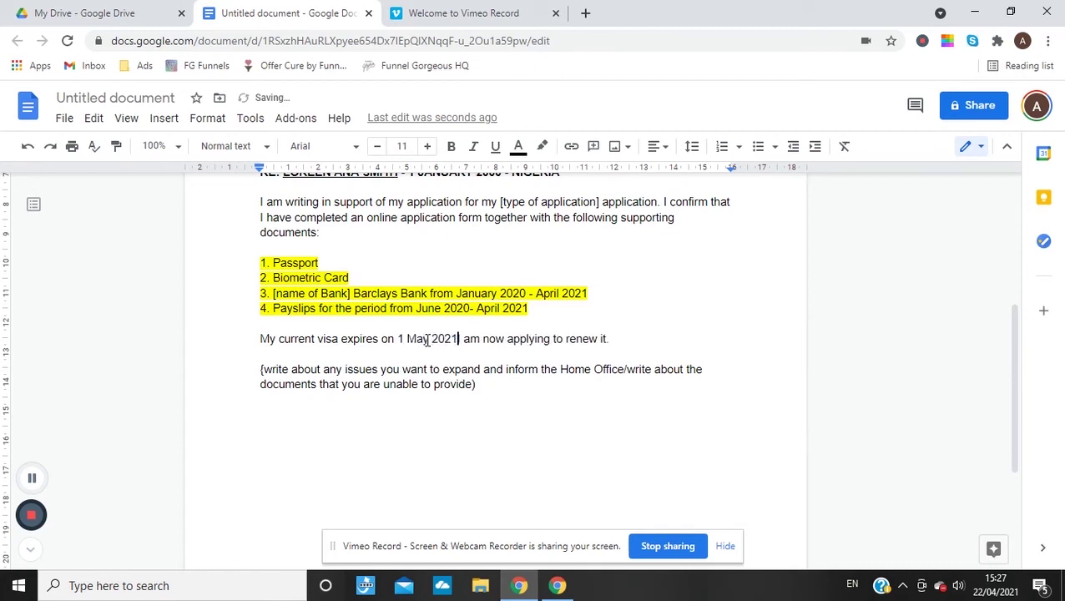
text(.)
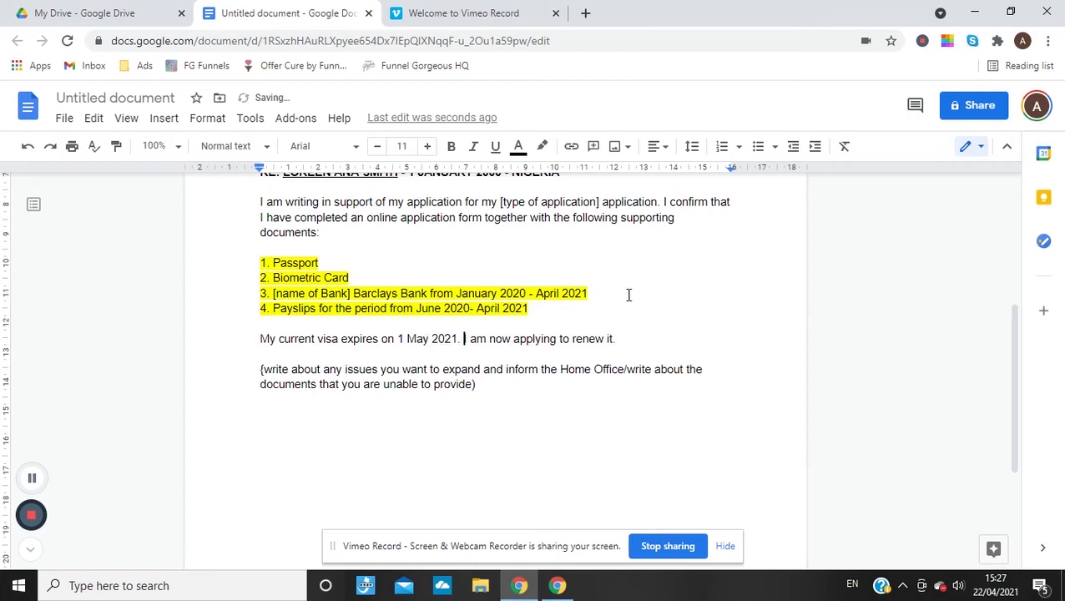
Step: Delete the bracketed Home Office note paragraph
click(293, 390)
shift+click(257, 368)
key(BackSpace)
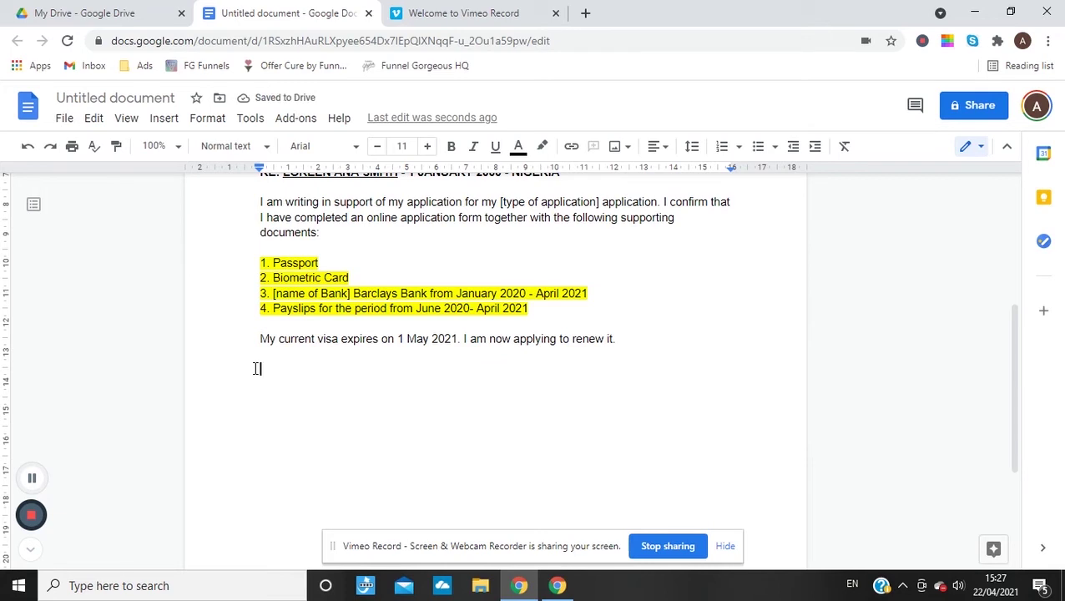
Step: Write that I qualify for the 5 year route, passed an English Test, and earn above £18600 before tax
text(Please take note t)
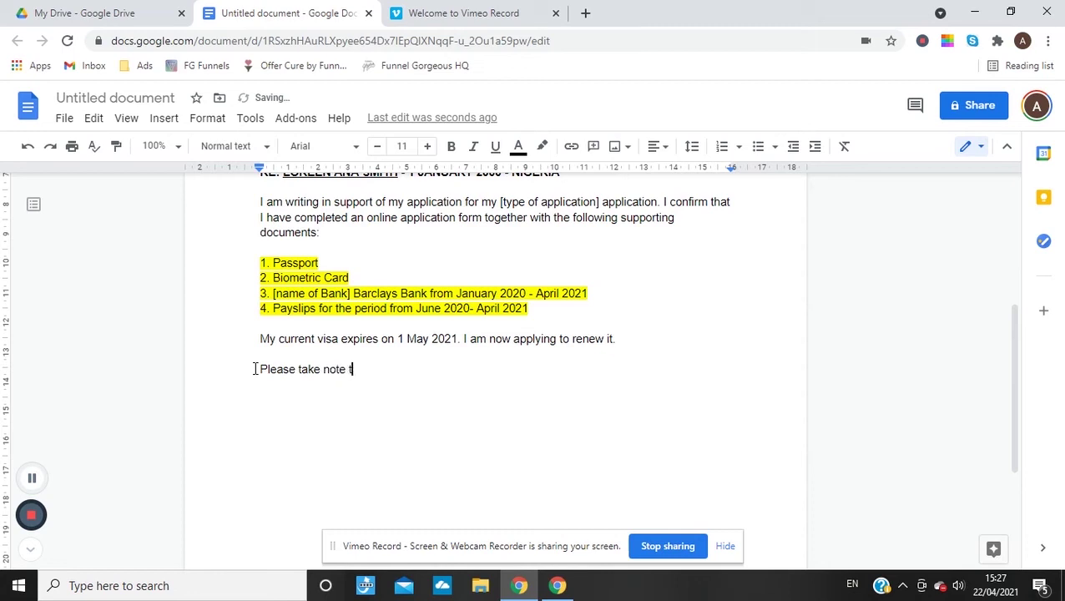
text(hat I comply with all)
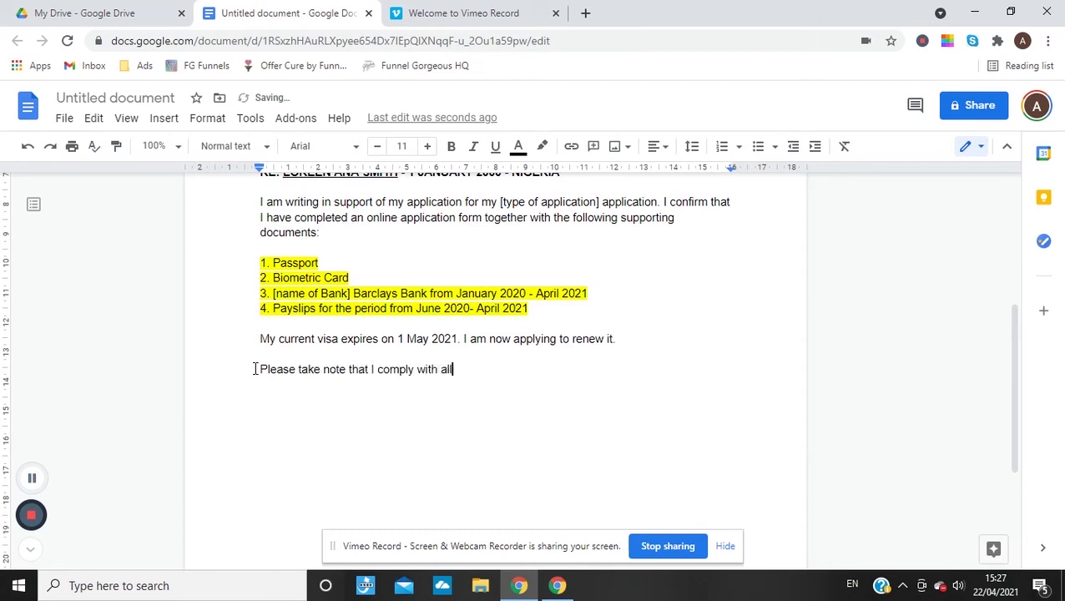
text( the requirement)
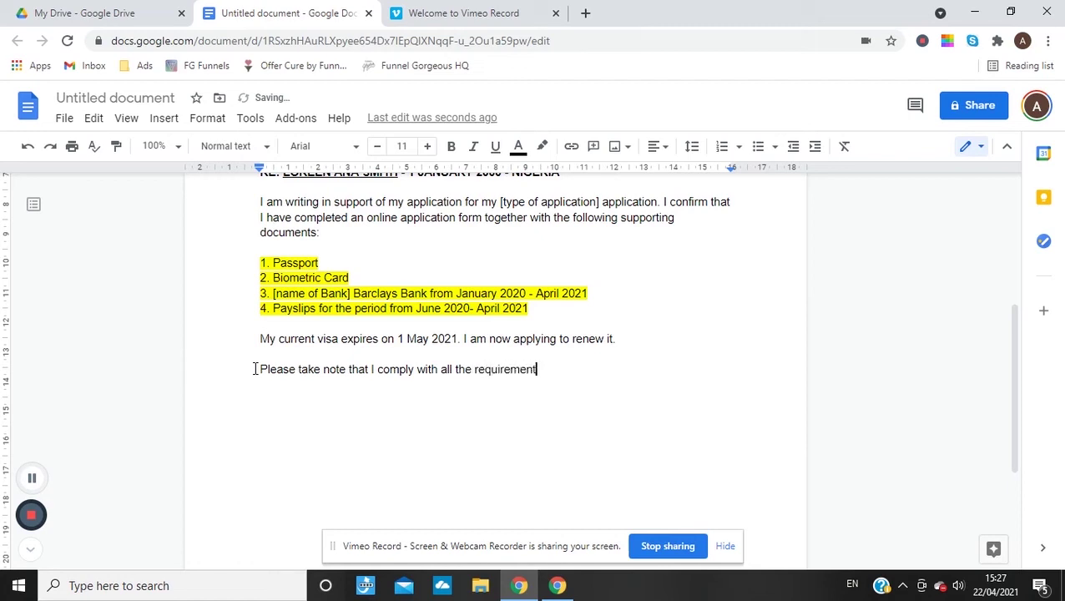
text(s to be placed on the 5 year )
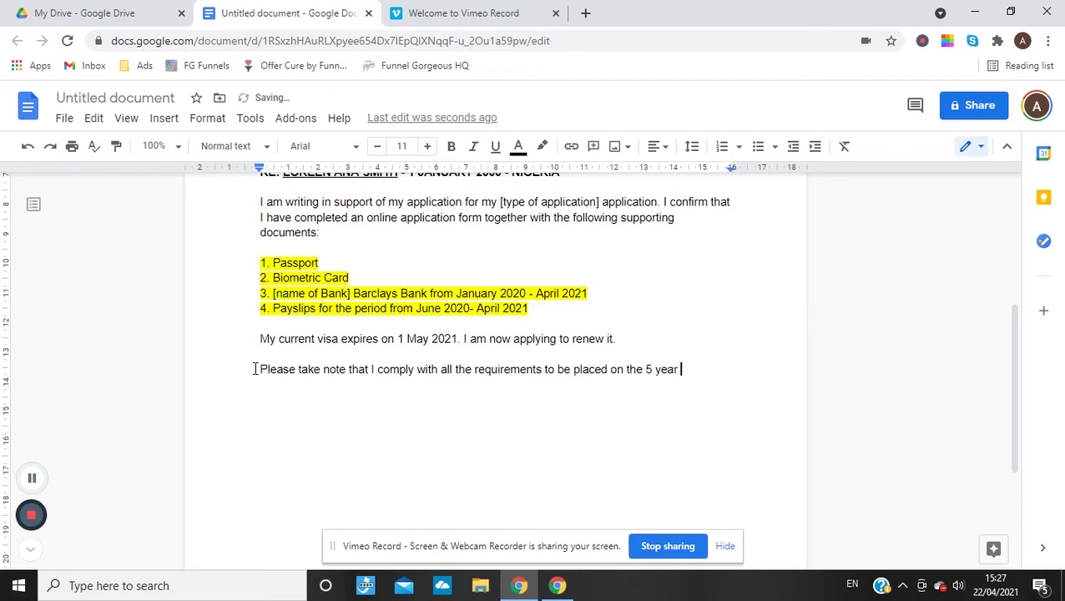
text(route. I)
key(BackSpace)
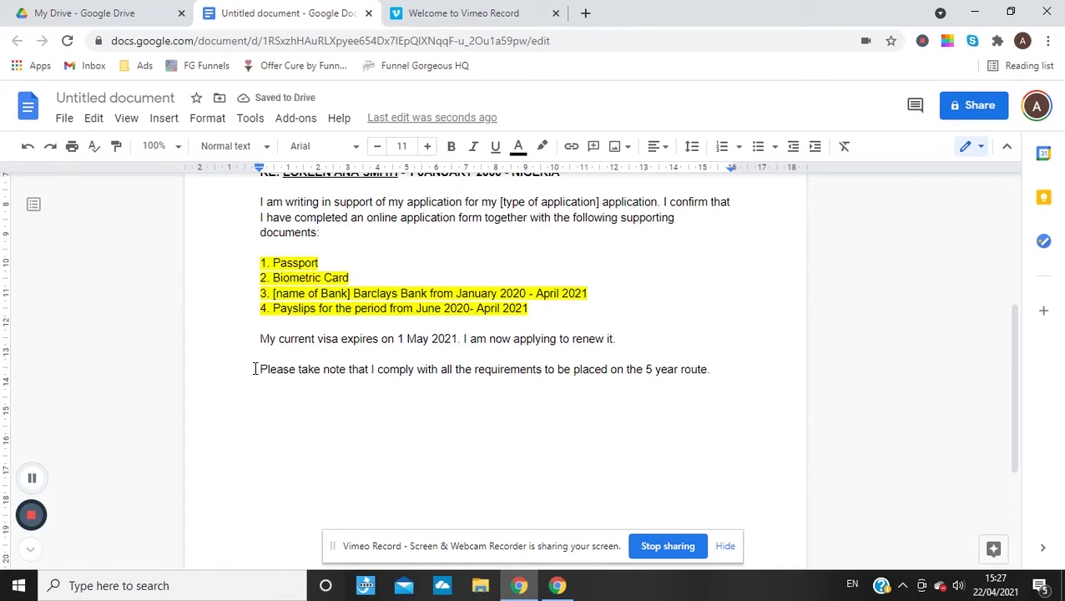
text(I have )
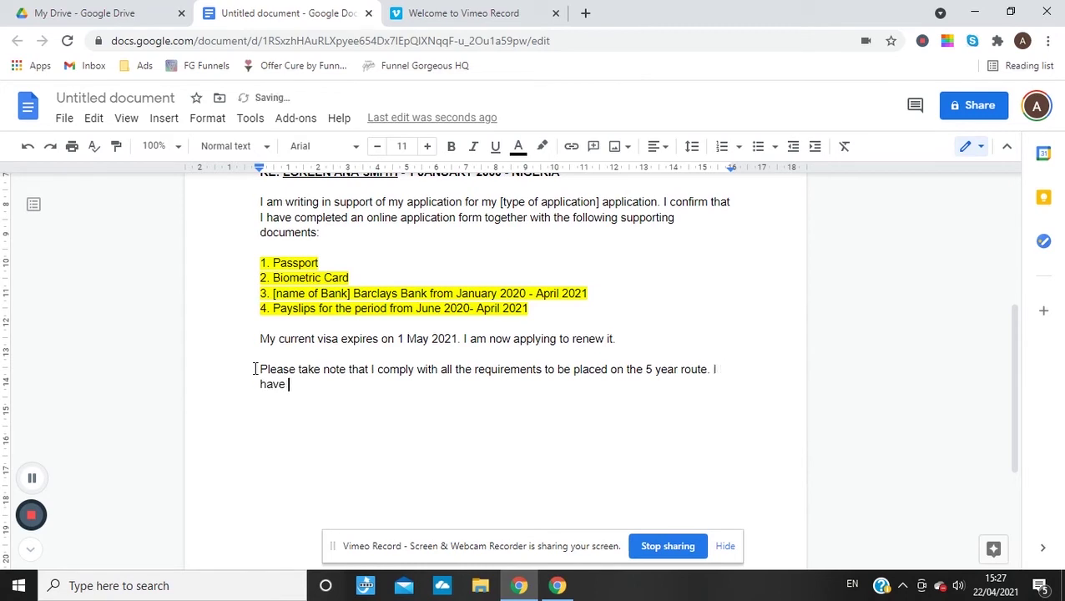
text(passed an Enlgi)
key(BackSpace)
key(BackSpace)
key(BackSpace)
text(glish )
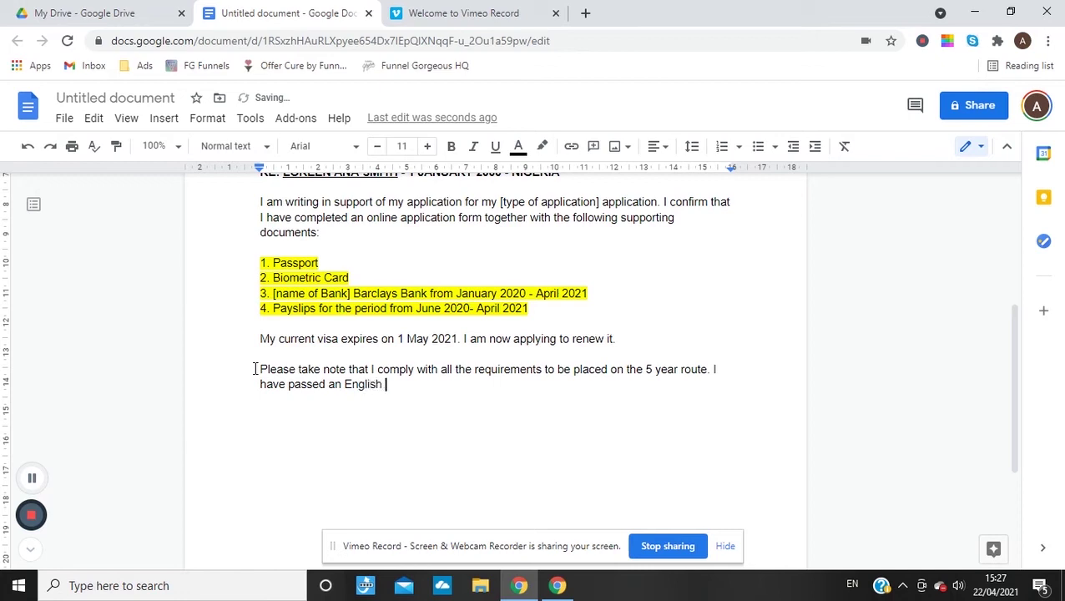
text(Test (see certi)
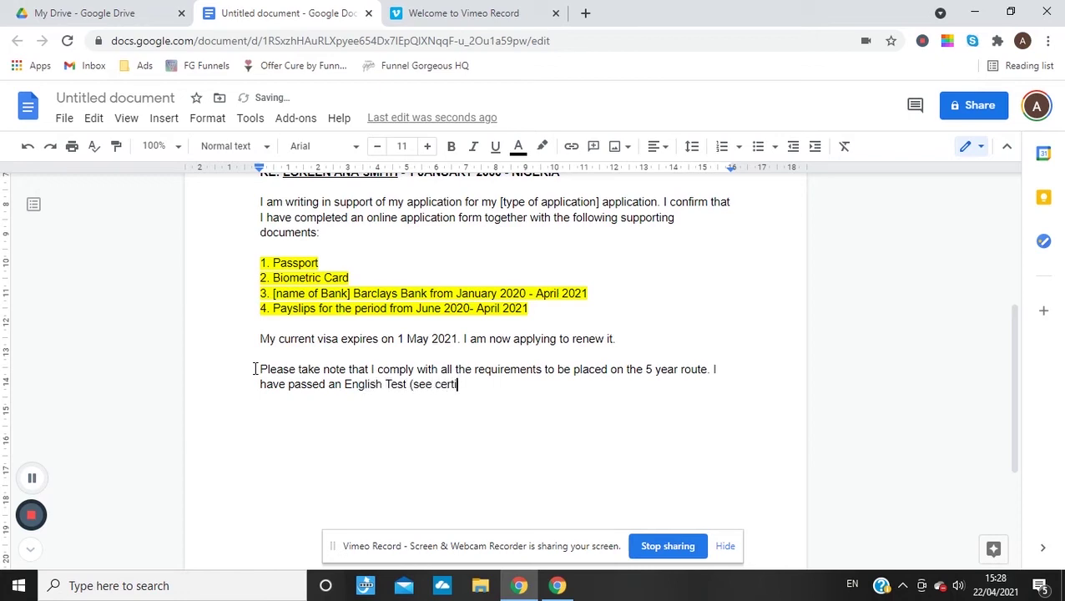
text(ficate) and I earn £186)
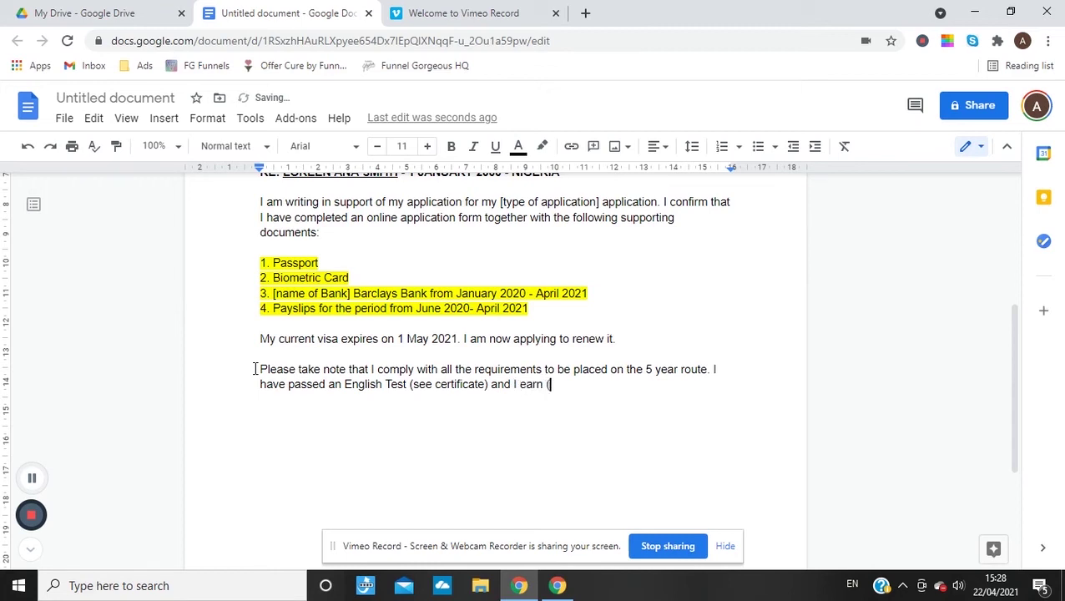
text(00)
key(BackSpace)
key(BackSpace)
key(BackSpace)
key(BackSpace)
key(BackSpace)
key(BackSpace)
key(BackSpace)
text(above £18600 per annum bef)
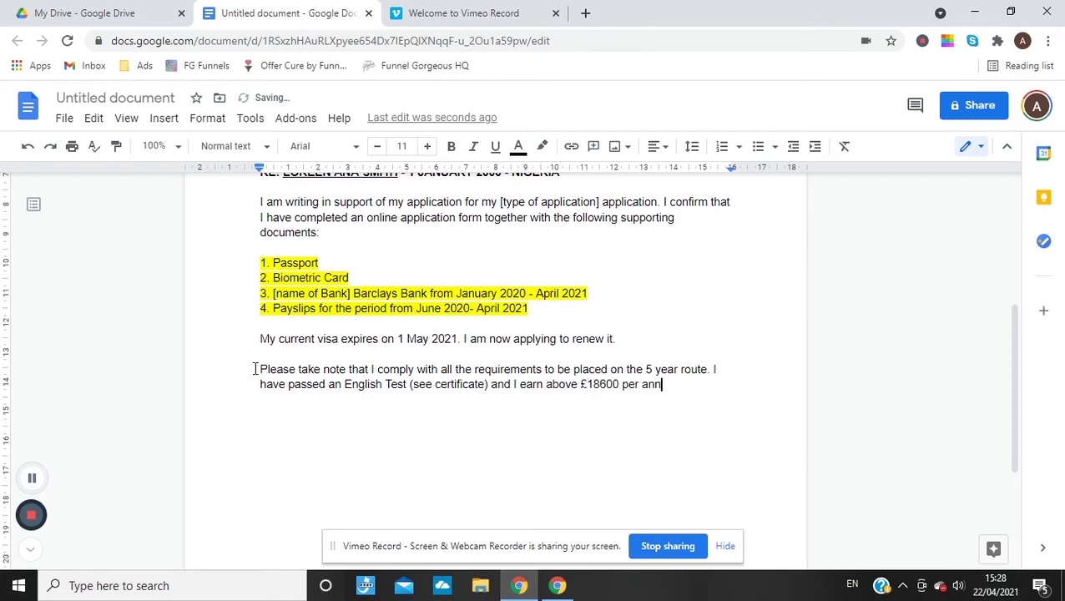
key(BackSpace)
key(BackSpace)
key(BackSpace)
key(BackSpace)
key(BackSpace)
text(ore tax,)
Step: Insert 'my partner and I both' before earn and 'the' after above
click(518, 386)
text(my part)
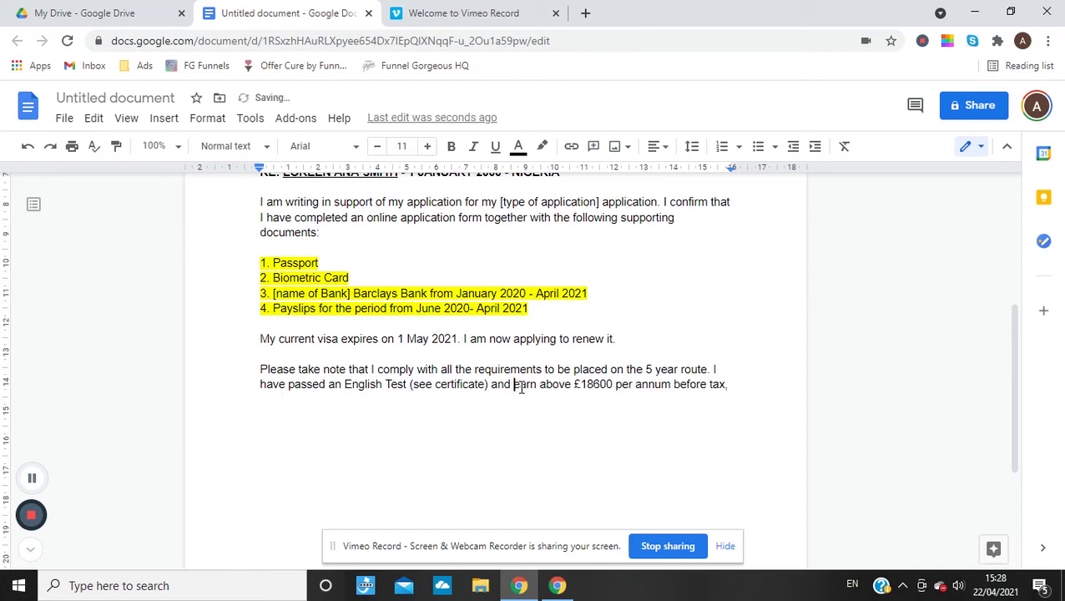
text(ner and )
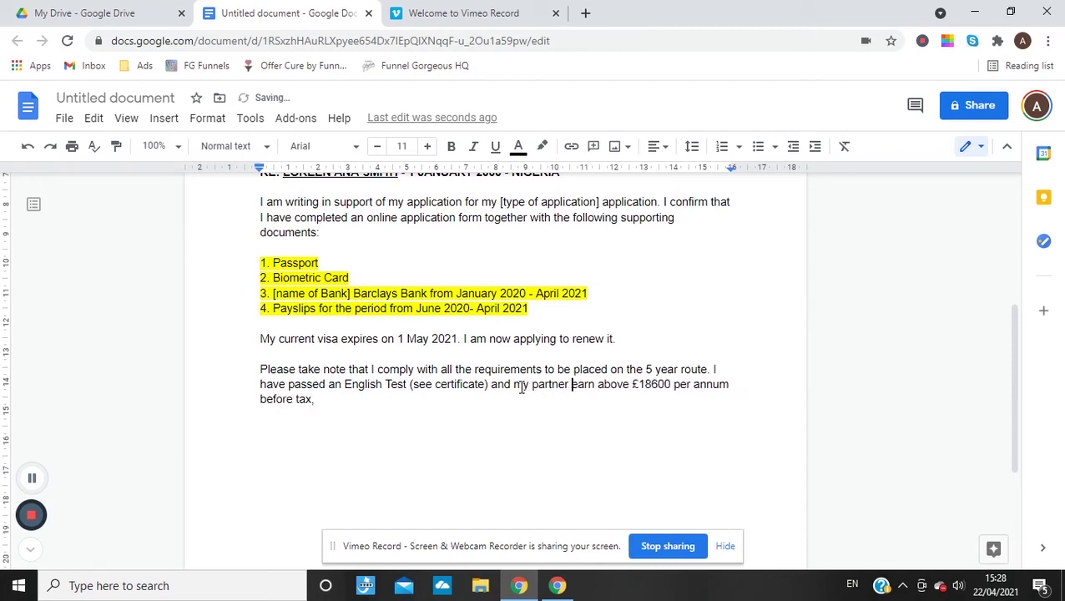
text(I both)
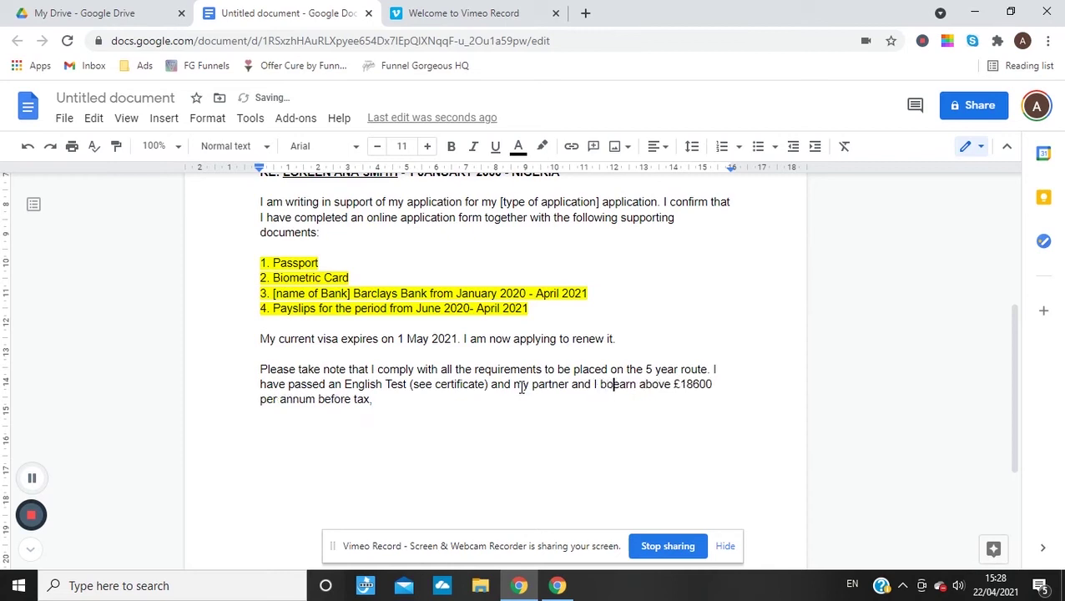
click(683, 385)
text(the)
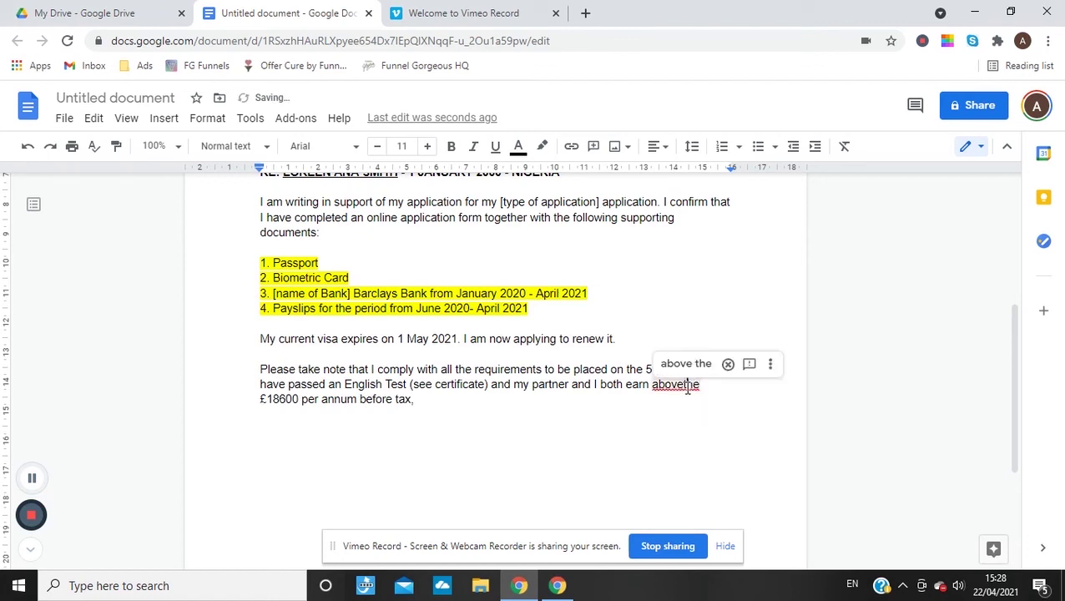
click(684, 386)
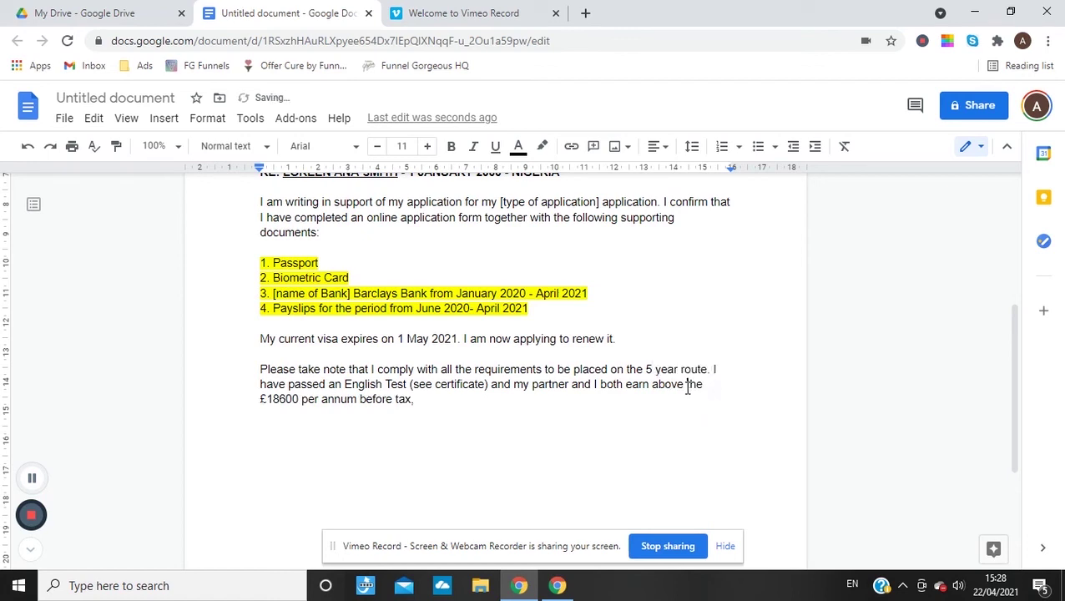
Step: End the sentence with 'which meets the income requirement.' and begin a new paragraph
click(418, 400)
key(BackSpace)
text(income requiremen)
key(BackSpace)
key(BackSpace)
key(BackSpace)
key(BackSpace)
key(BackSpace)
key(BackSpace)
key(BackSpace)
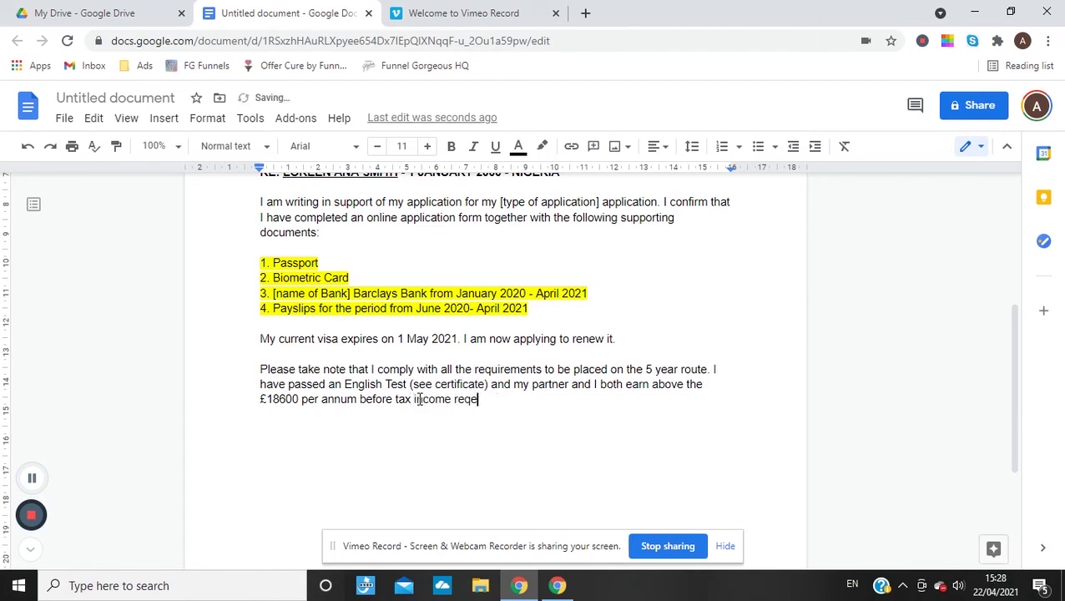
key(BackSpace)
key(BackSpace)
key(BackSpace)
key(BackSpace)
key(BackSpace)
key(BackSpace)
key(BackSpace)
key(BackSpace)
key(BackSpace)
key(BackSpace)
key(BackSpace)
text(which meets the )
text(inf)
key(BackSpace)
text(com)
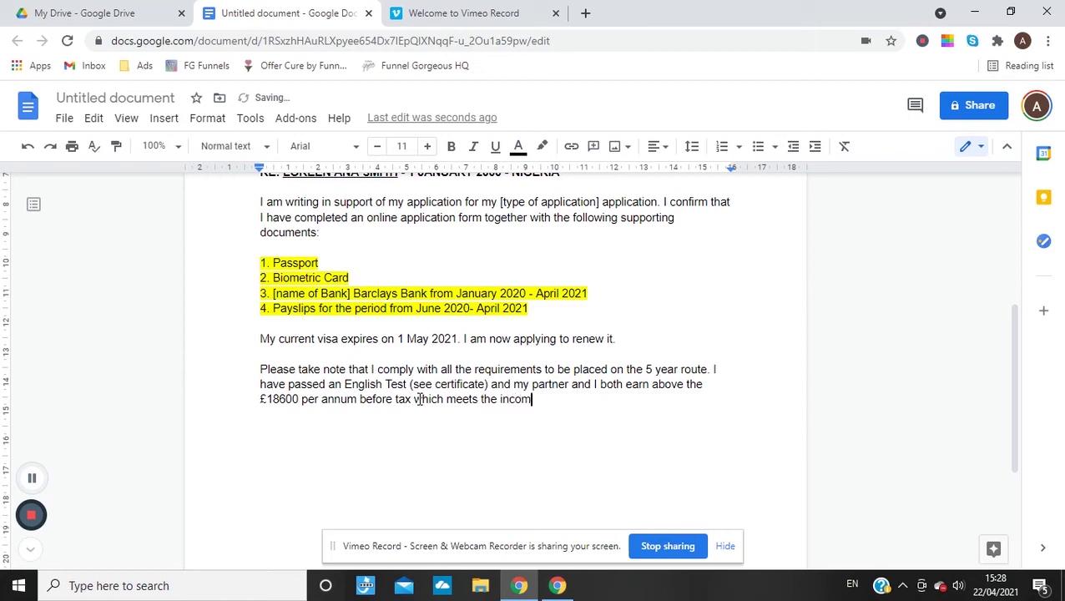
text(e requirement.)
key(Return)
key(Return)
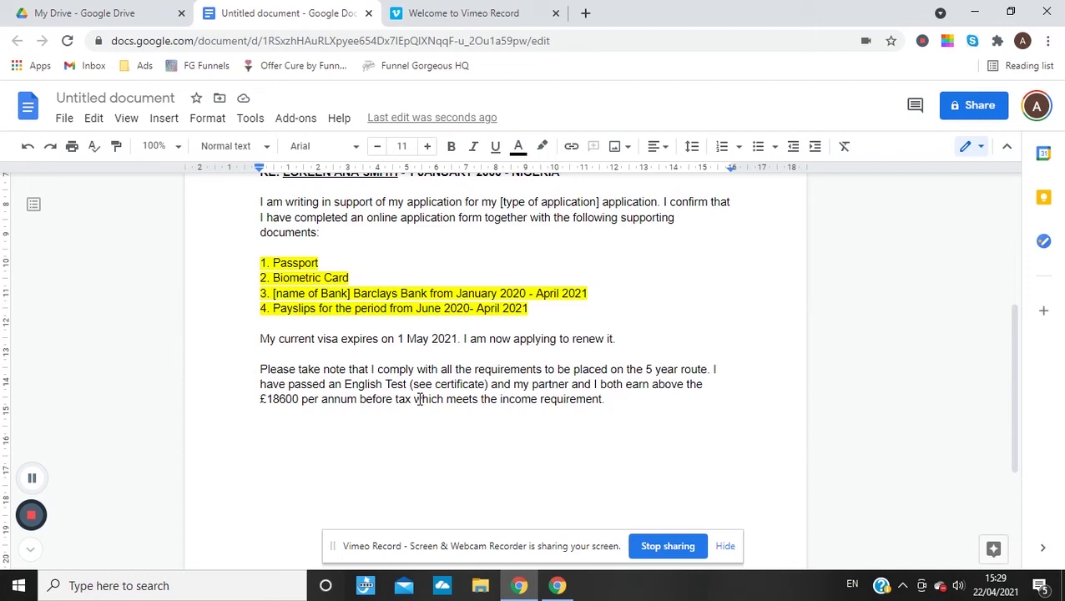
Step: Write 'My partner and I intend to live permanently together in the UK.' and begin a new paragraph
text(My )
text(partner)
text( and I )
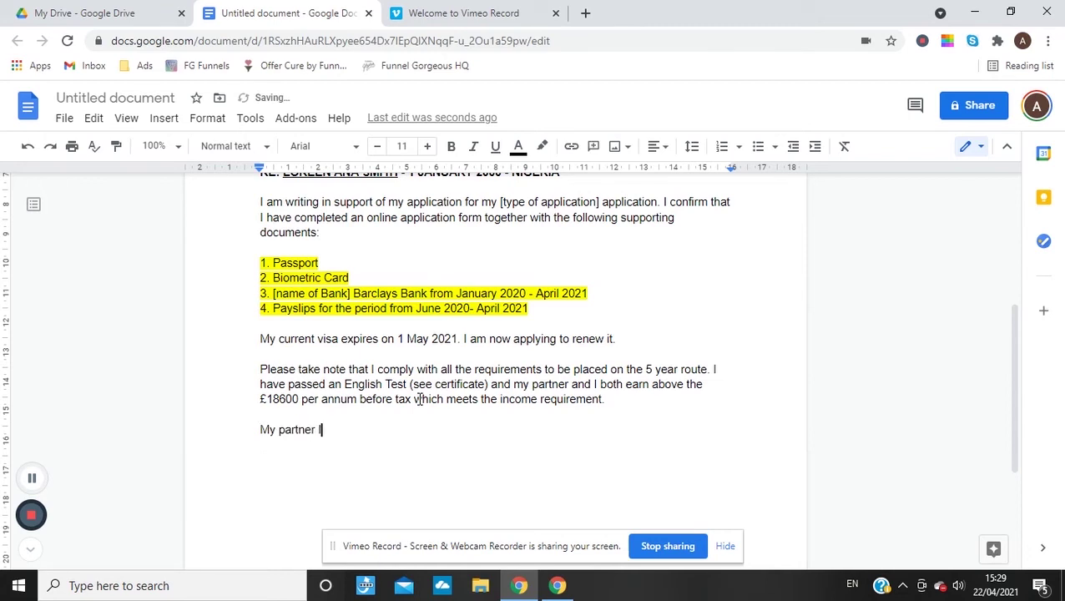
text(intend to live permena)
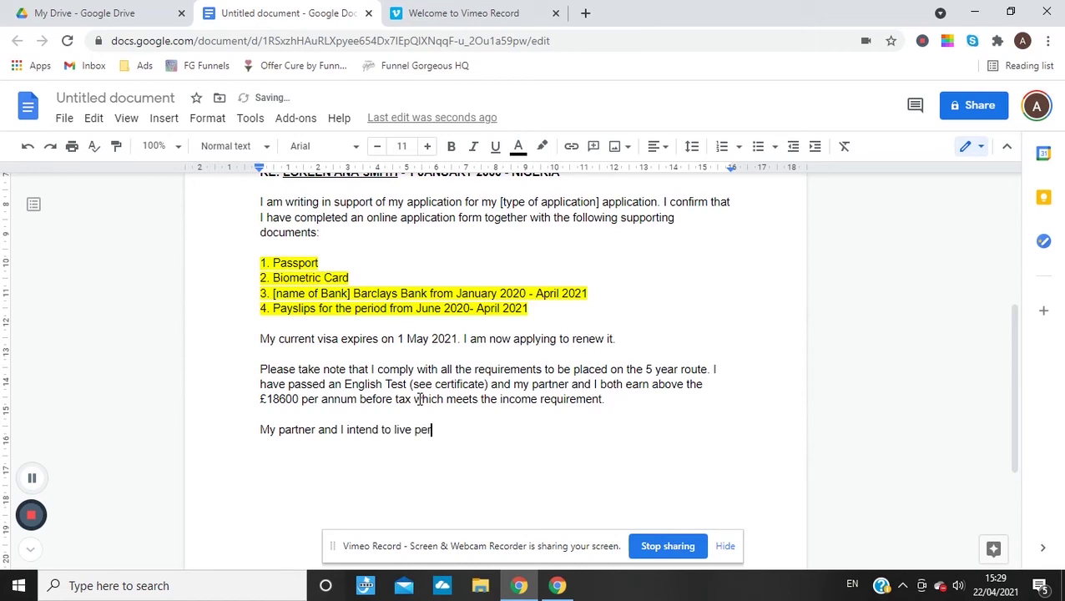
key(BackSpace)
key(BackSpace)
key(BackSpace)
text(anently together in the UK)
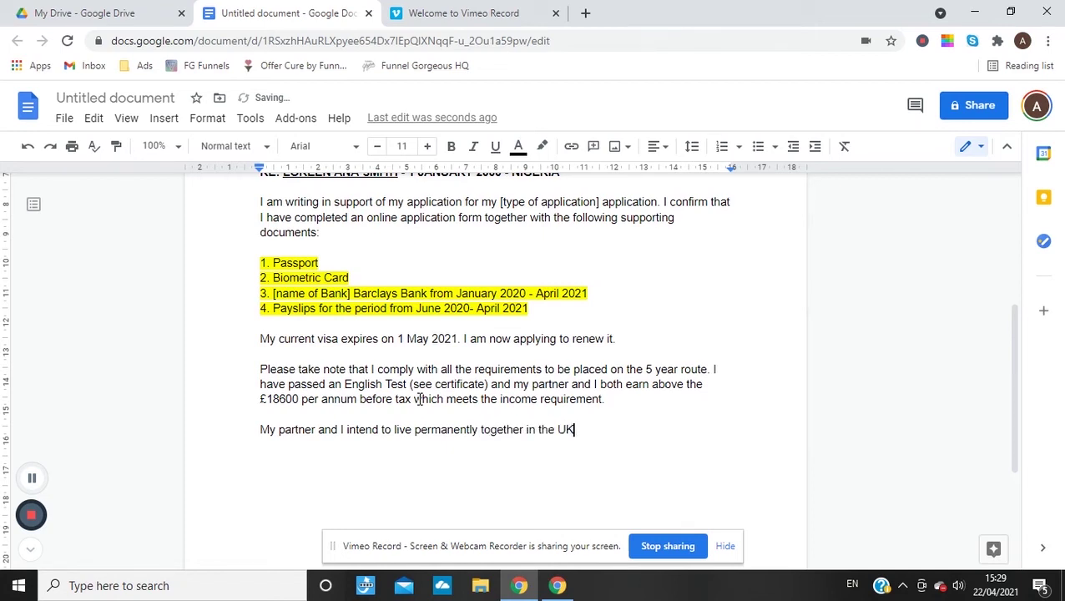
text(.)
key(Return)
key(Return)
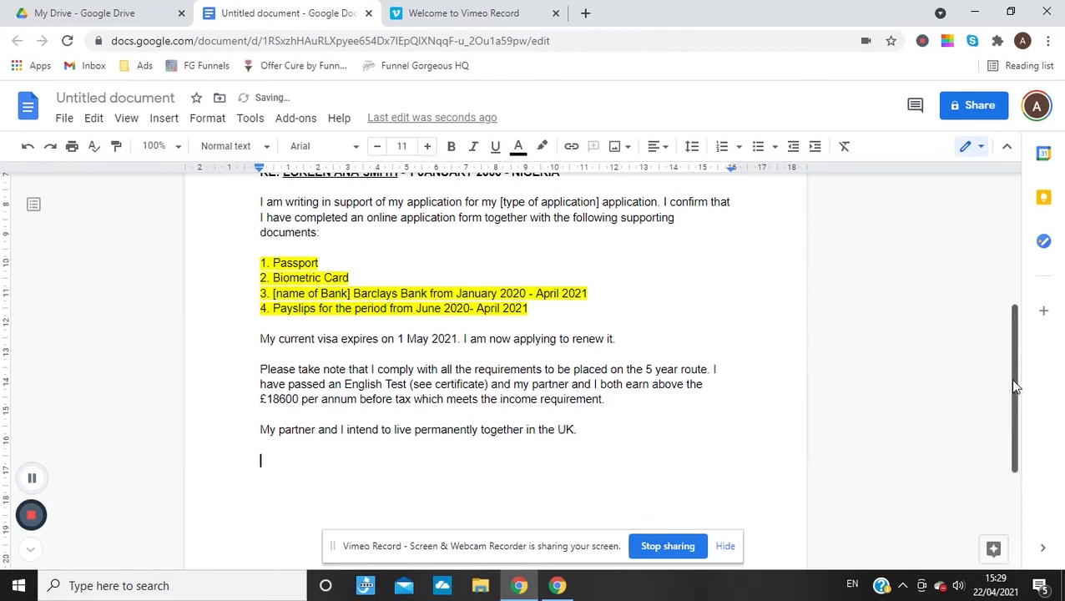
scroll(1012, 389, down, 1)
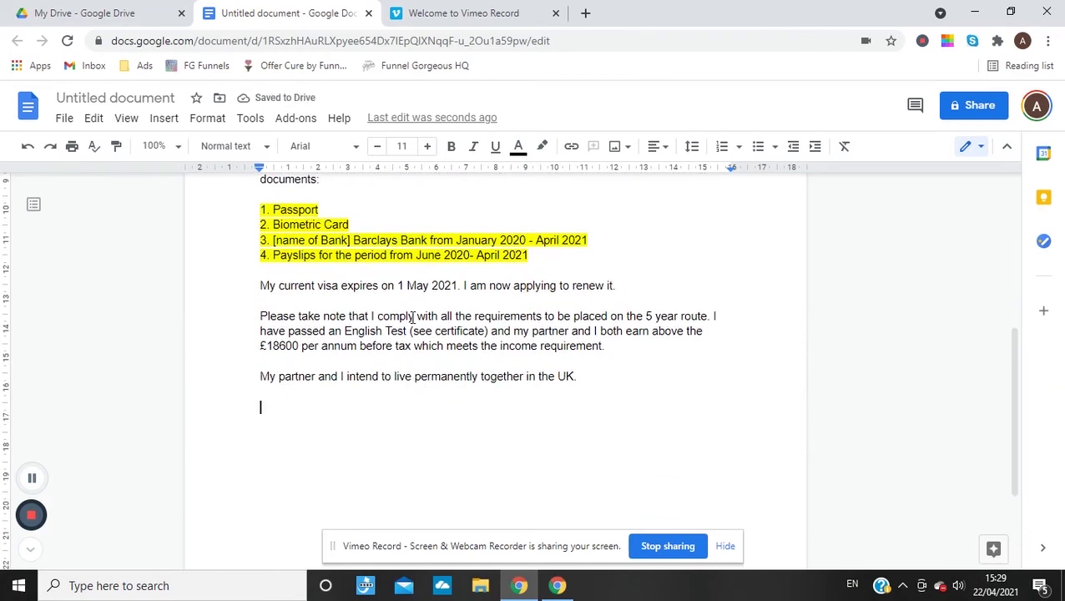
drag(1019, 442, 1011, 383)
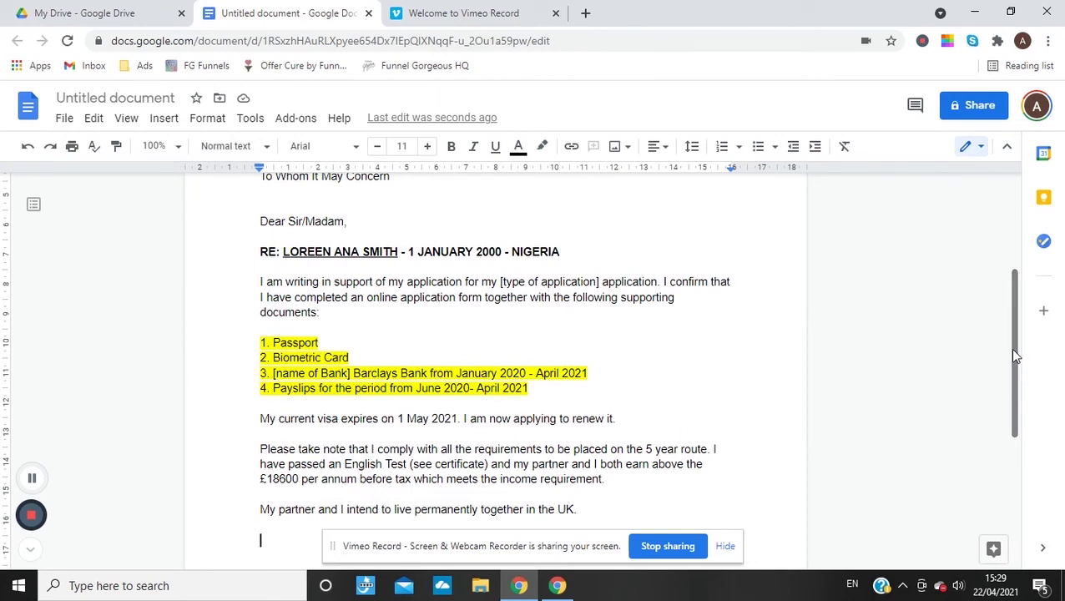
drag(1015, 355, 1027, 376)
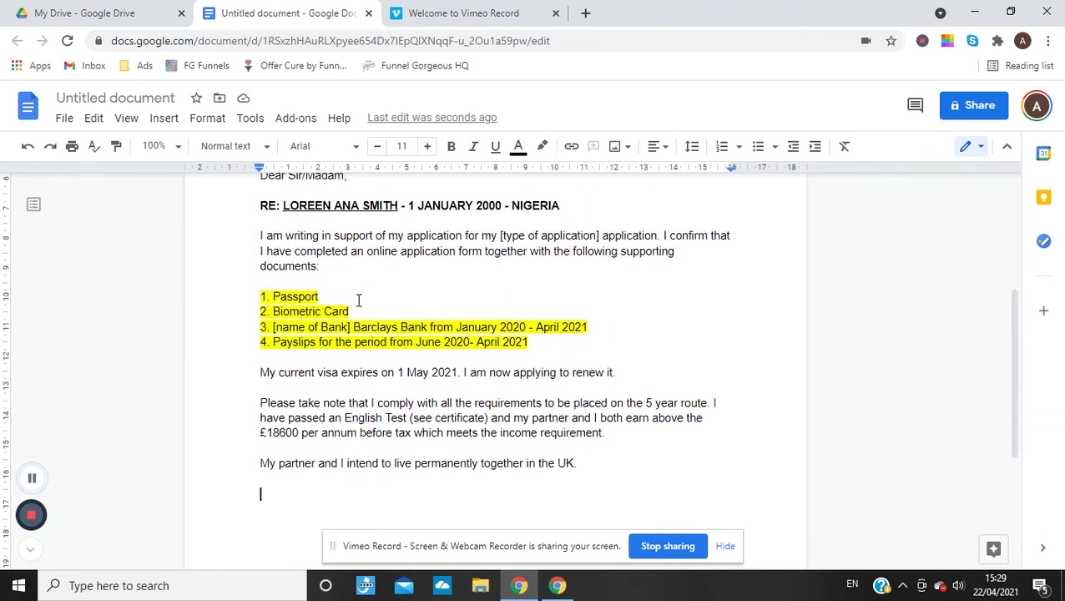
drag(1013, 373, 1011, 401)
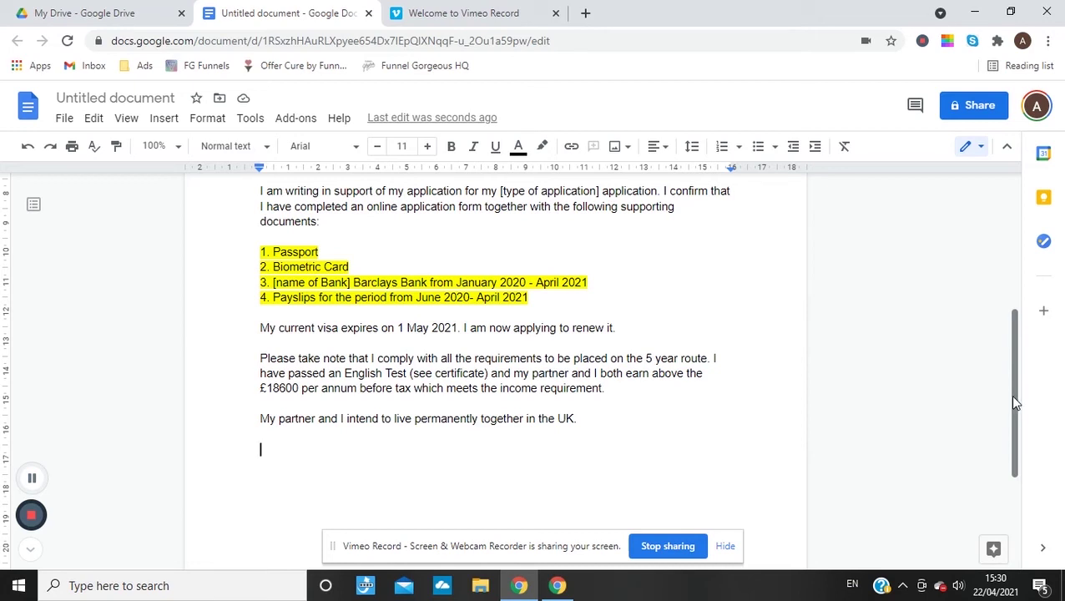
Step: Write the closing hoping the application succeeds and the biometric residence card is issued
text(I look fo)
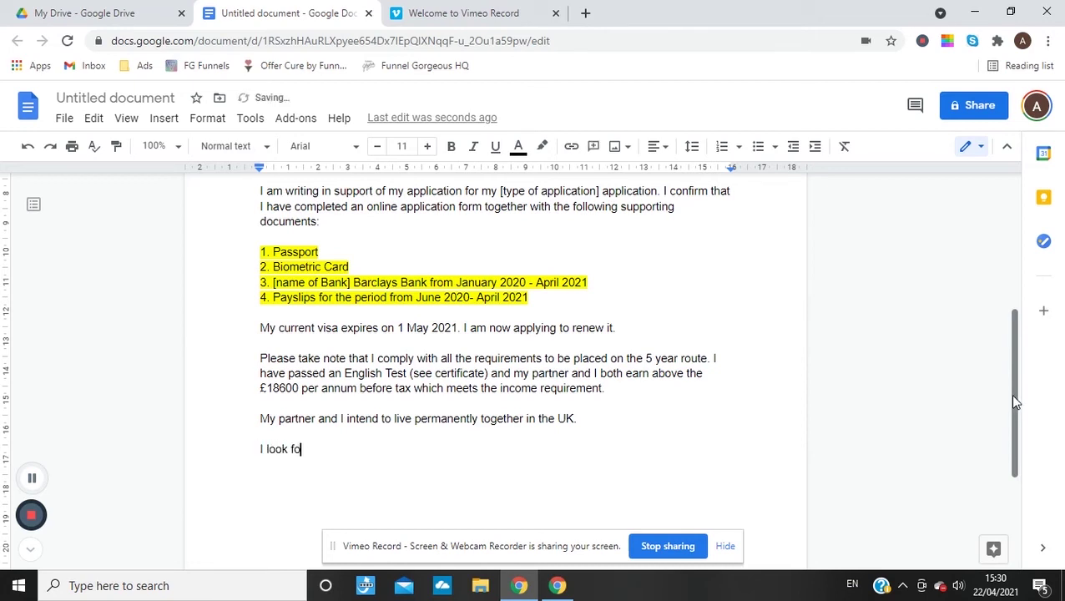
text(rwrad to hearing f)
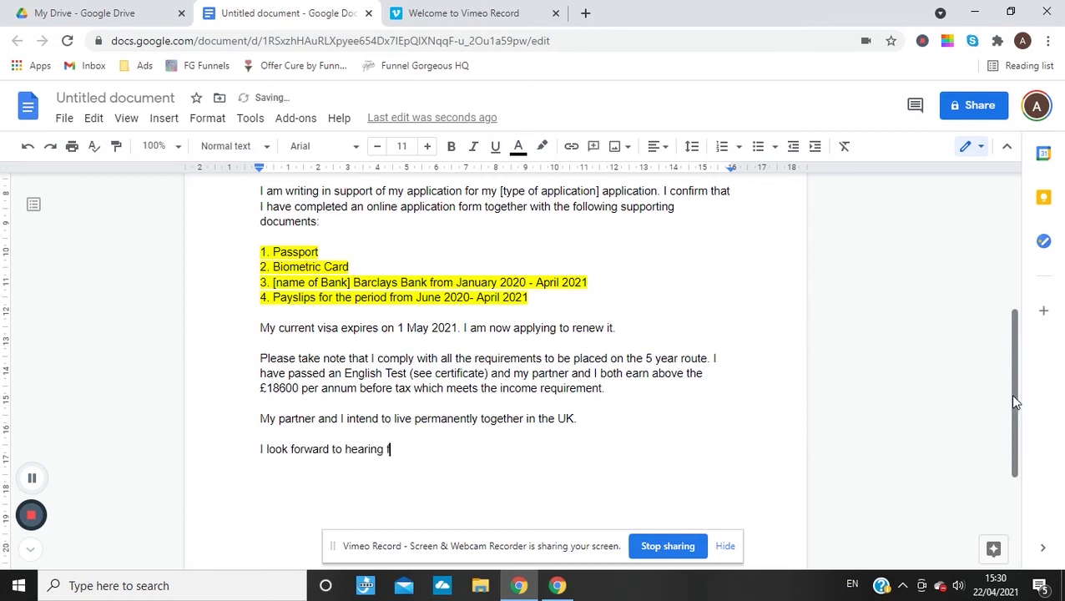
text(rom you that the)
key(BackSpace)
key(BackSpace)
key(BackSpace)
key(BackSpace)
text(my )
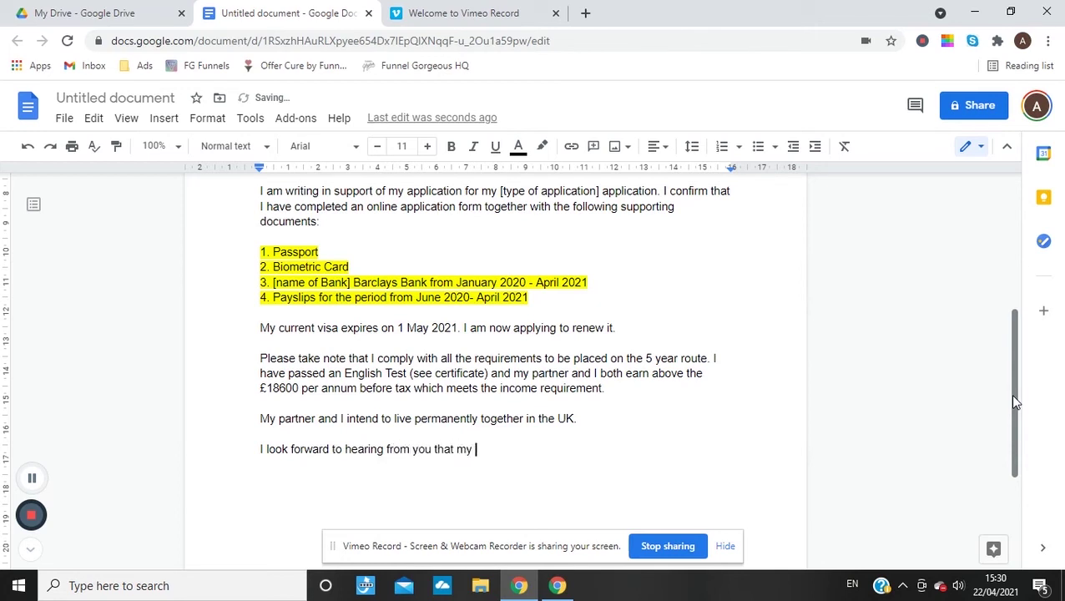
text(application has been success)
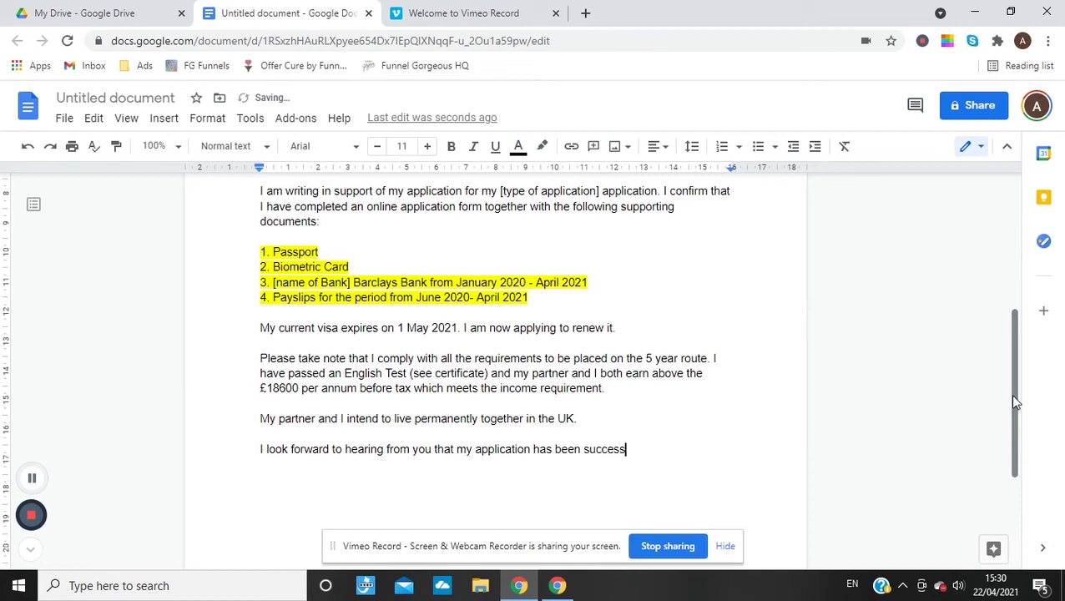
text(ful and my biometr)
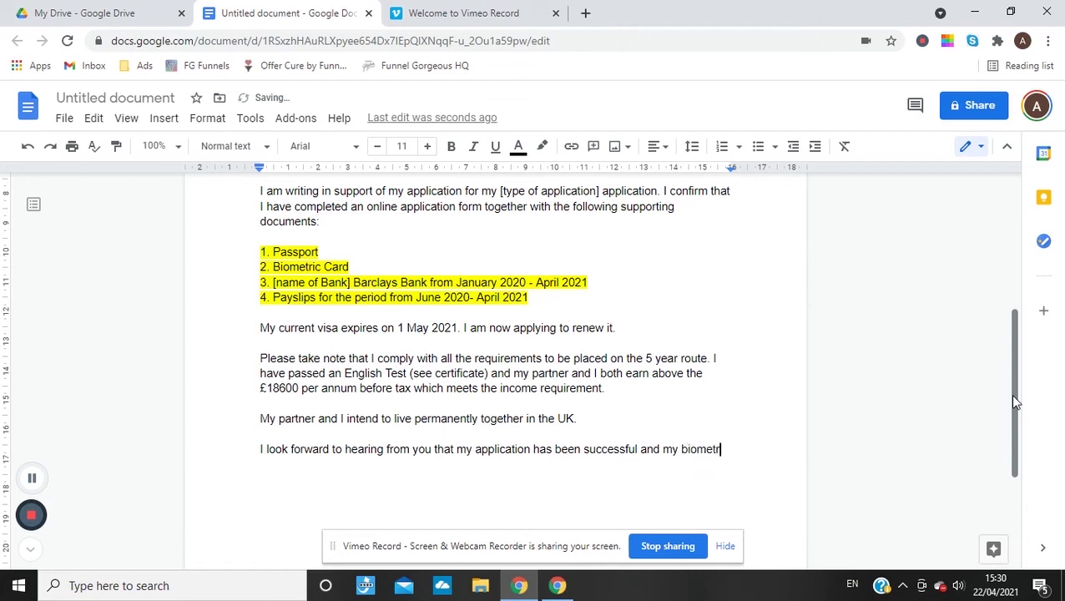
text(ic residence car)
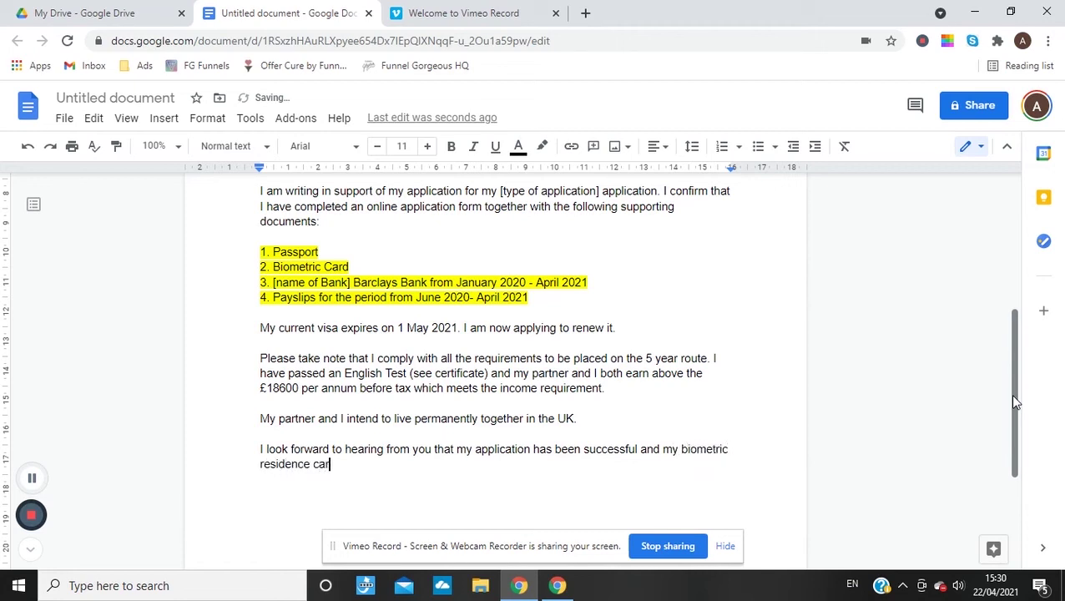
text(d has been issued.)
Step: Add 'Yours faithfully,' followed by a NAME placeholder line
key(Return)
key(Return)
text(Yours faithfully,)
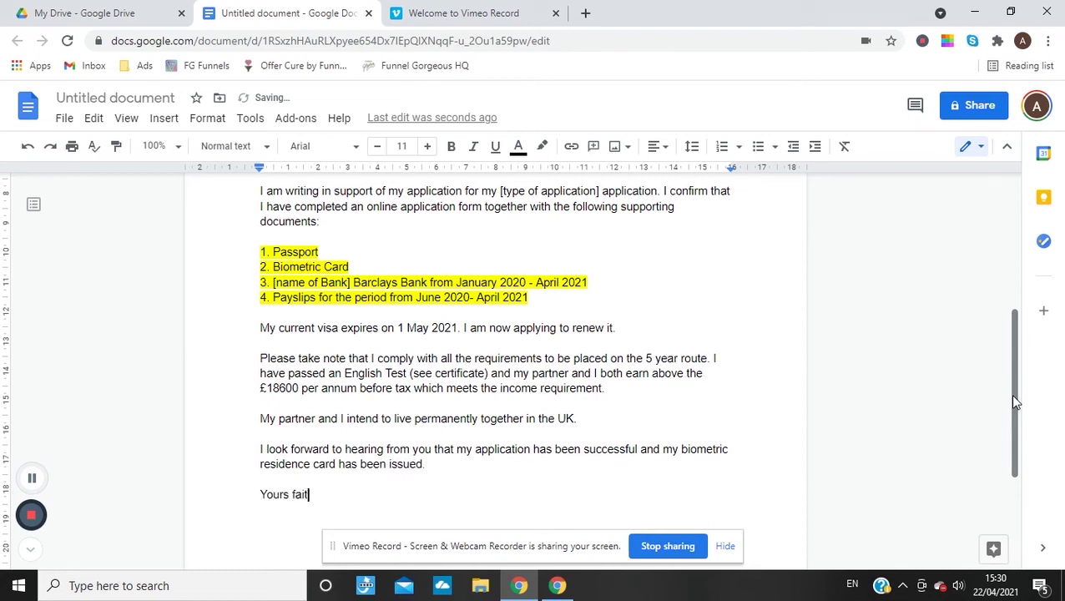
key(Return)
key(Return)
text(name)
key(BackSpace)
key(BackSpace)
key(BackSpace)
key(BackSpace)
text(NAME)
scroll(1014, 401, down, 1)
Step: Add an underscored signature line (________) above the NAME placeholder
click(260, 465)
key(Return)
key(Return)
text(________)
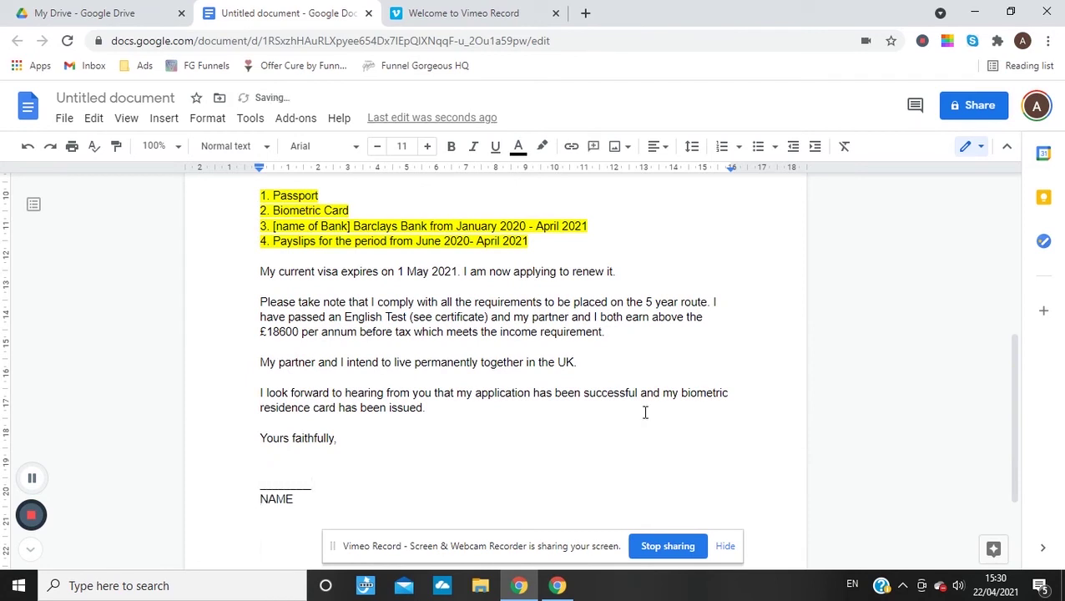
Step: Insert a blank line between the 'issued.' sentence and 'Yours faithfully,'
drag(1017, 408, 1018, 452)
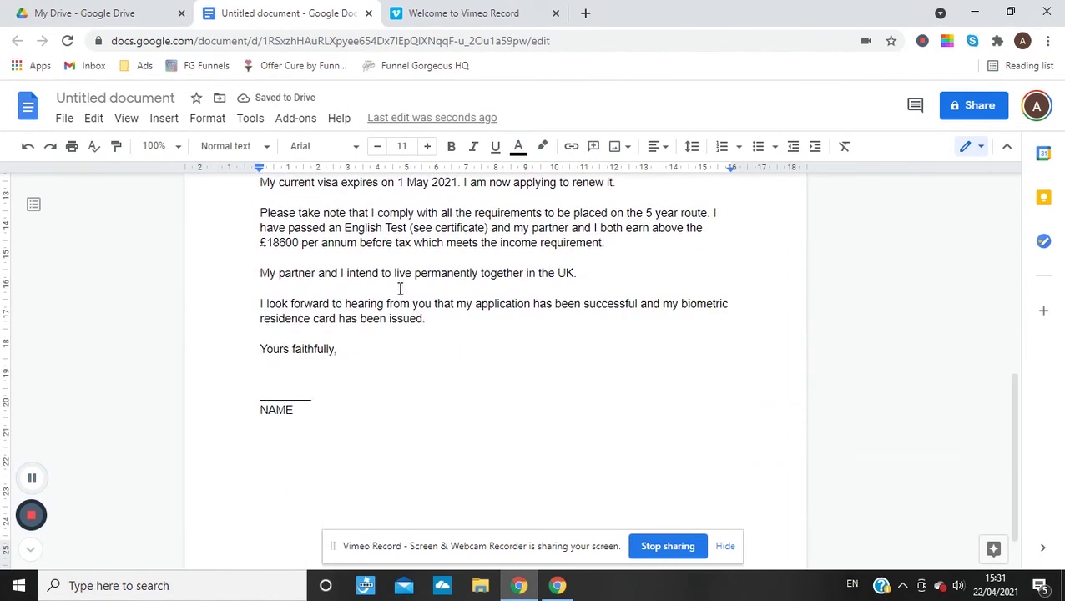
click(434, 318)
key(Return)
key(Return)
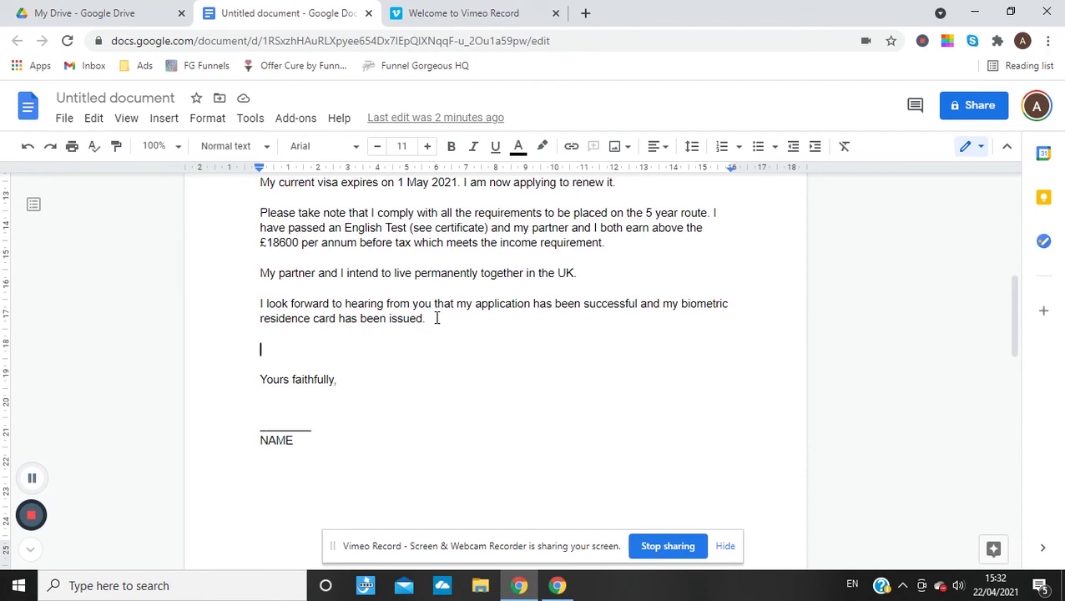
mouse_move(1020, 325)
mouse_down()
mouse_move(1004, 293)
mouse_move(1010, 329)
mouse_up()
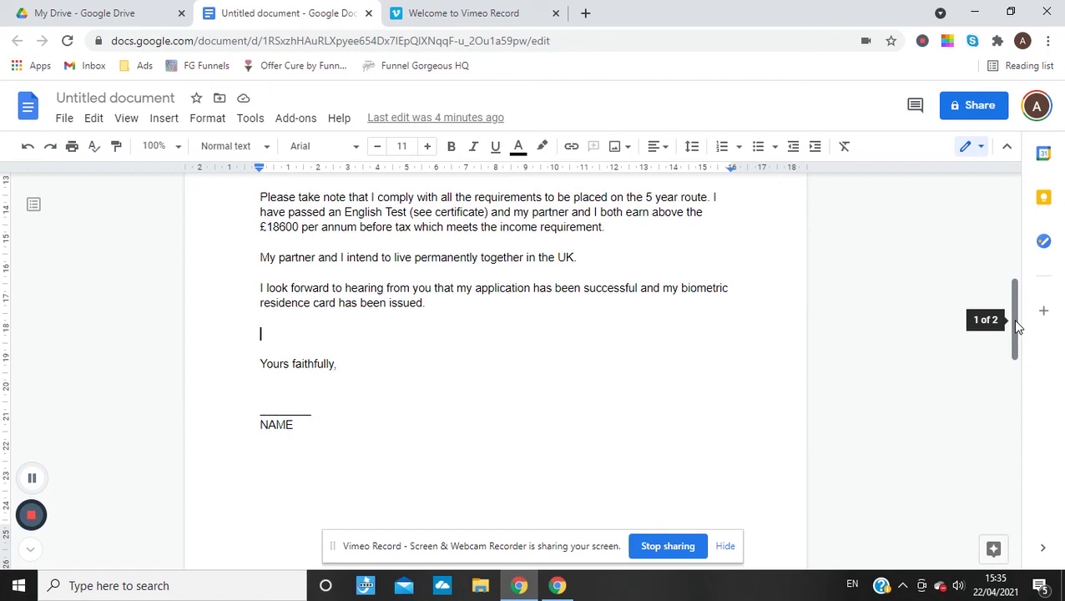
drag(1016, 326, 1013, 289)
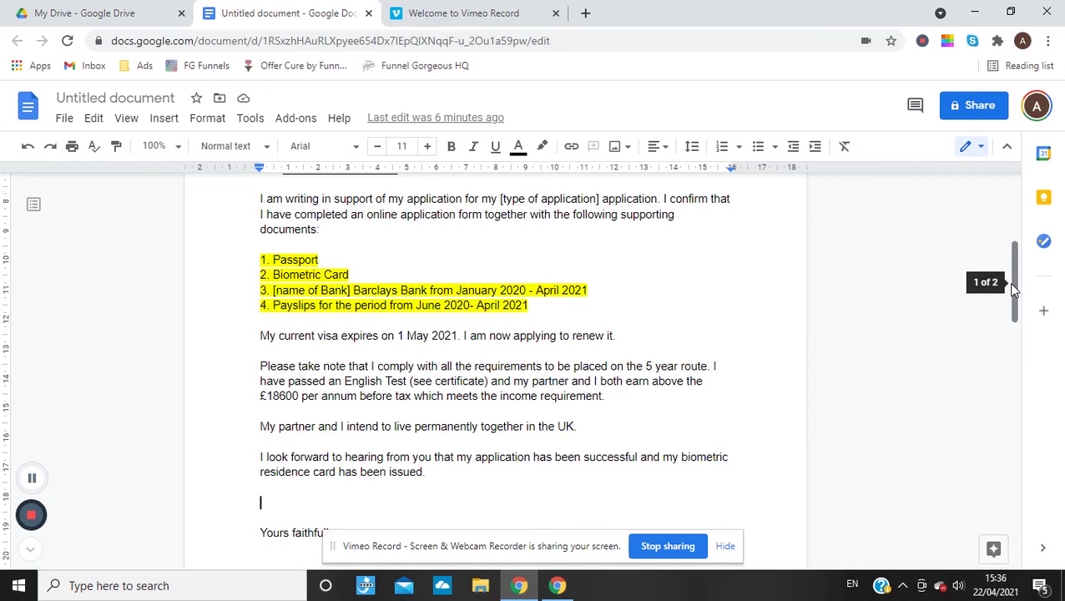
drag(1011, 288, 1016, 310)
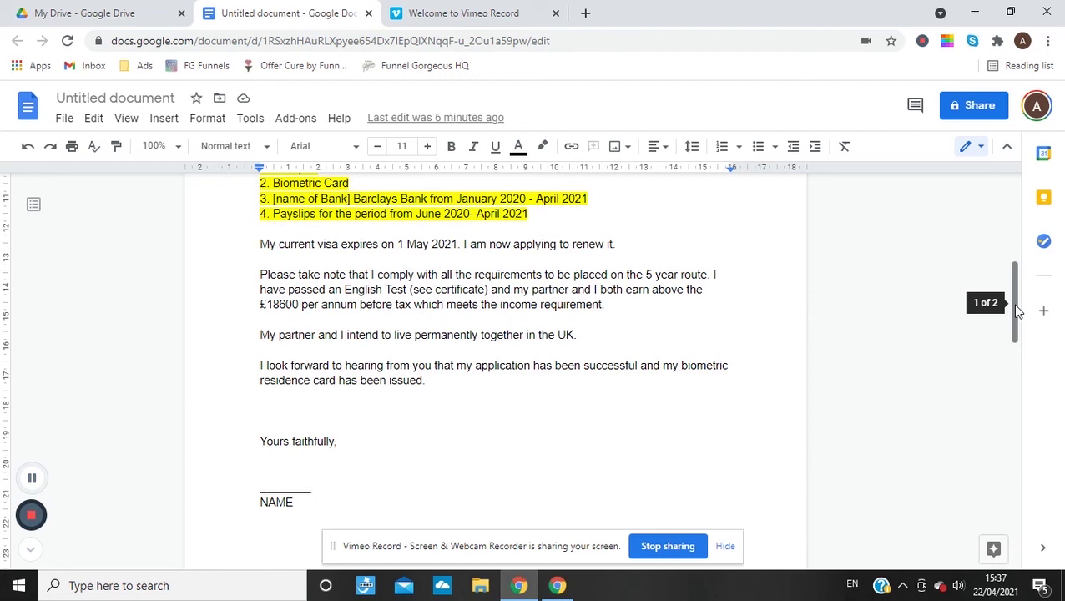
drag(1017, 311, 1012, 265)
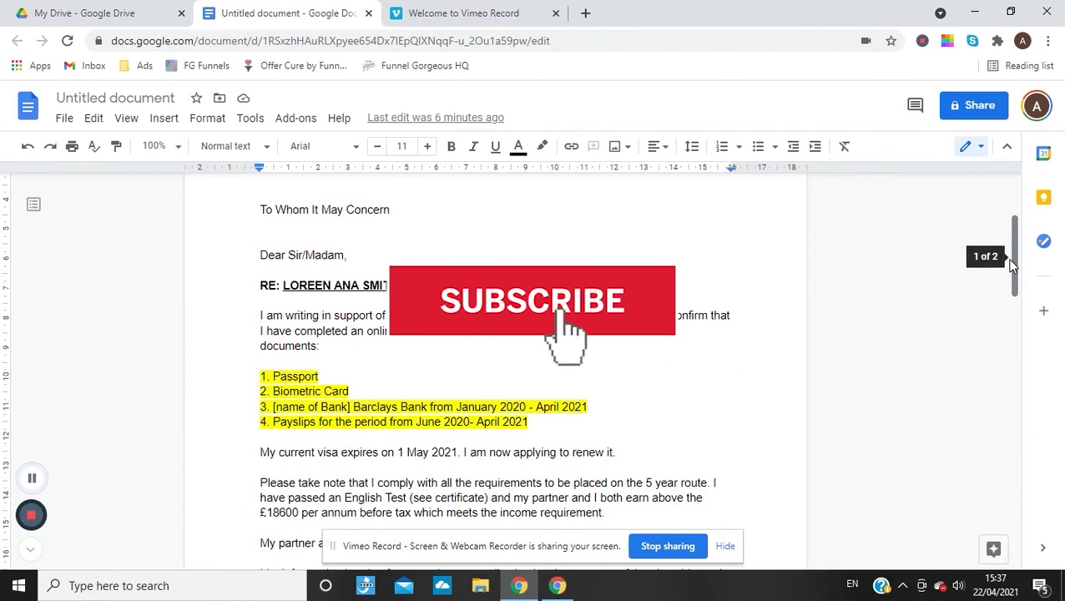